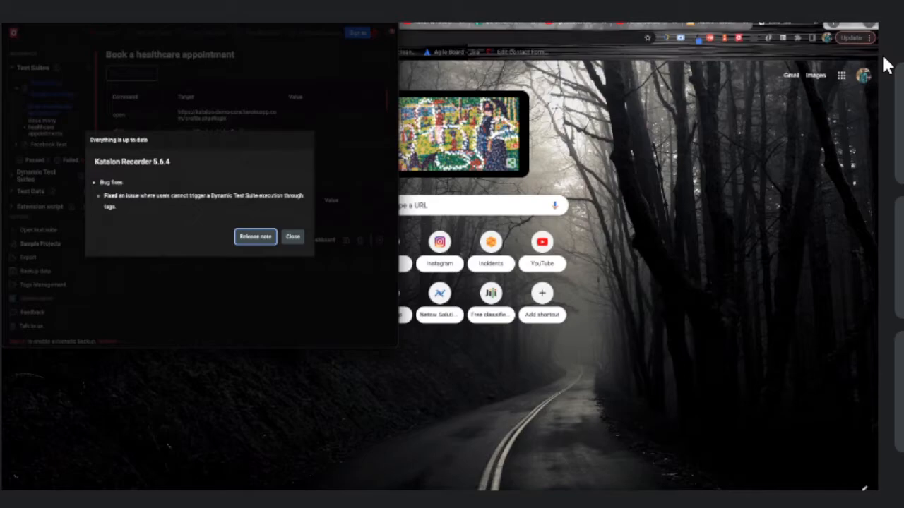
Close the release-note dialog and start signing in from the top toolbar
{"action": "left_click", "coordinate": [294, 241]}
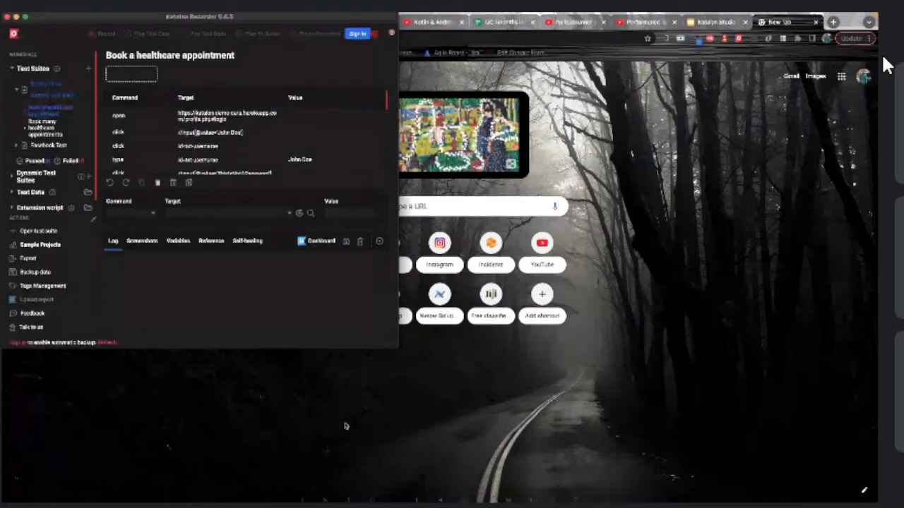
{"action": "left_click", "coordinate": [614, 223]}
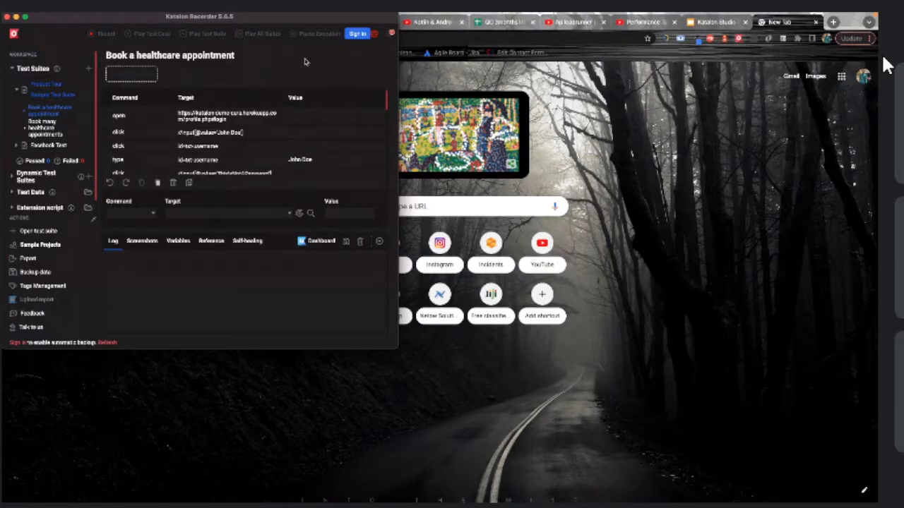
{"action": "left_click", "coordinate": [356, 34]}
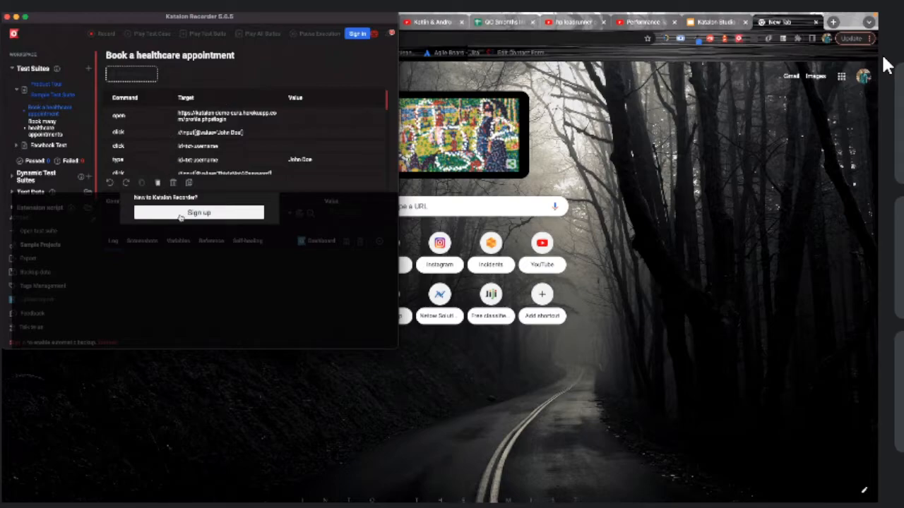
Try signing in with a saved email address, then switch to the Sign up form
{"action": "left_click", "coordinate": [164, 108]}
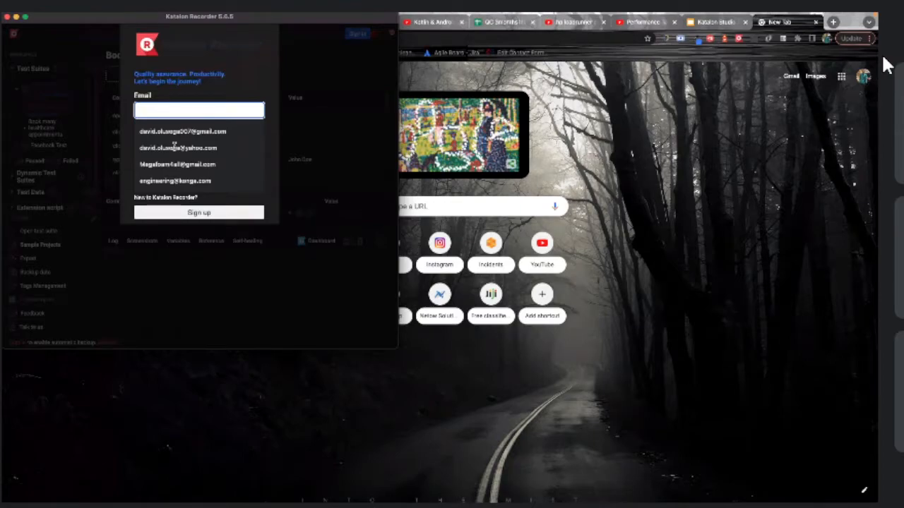
{"action": "left_click", "coordinate": [182, 131]}
{"action": "left_click", "coordinate": [199, 160]}
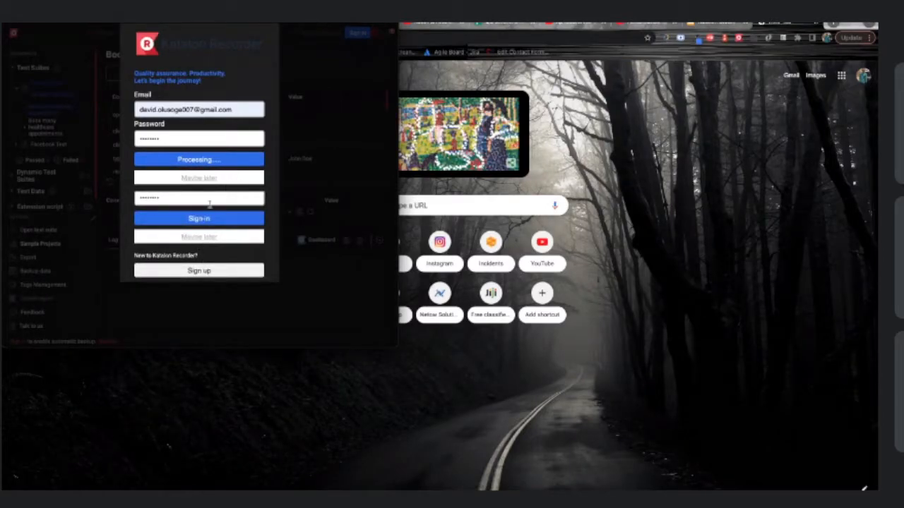
{"action": "left_click", "coordinate": [194, 273]}
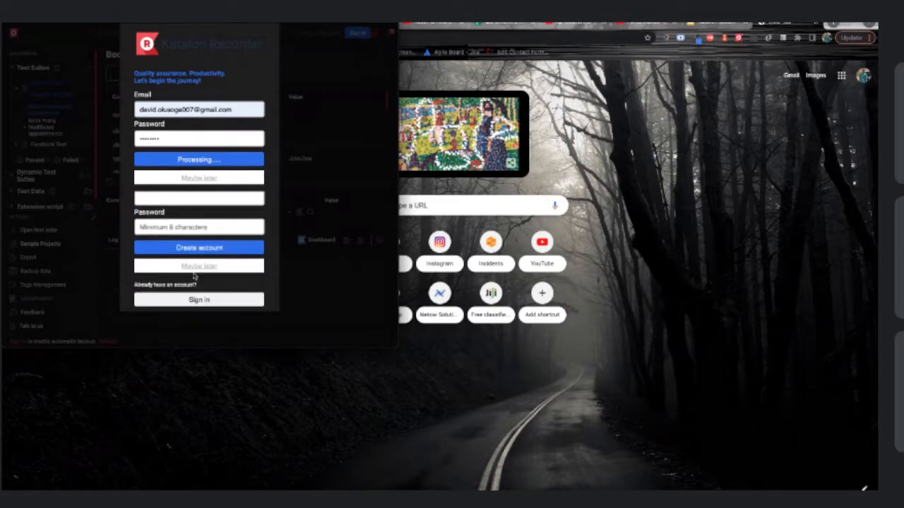
Enter the saved Yahoo email address and a password, then submit the account details
{"action": "left_click", "coordinate": [175, 198]}
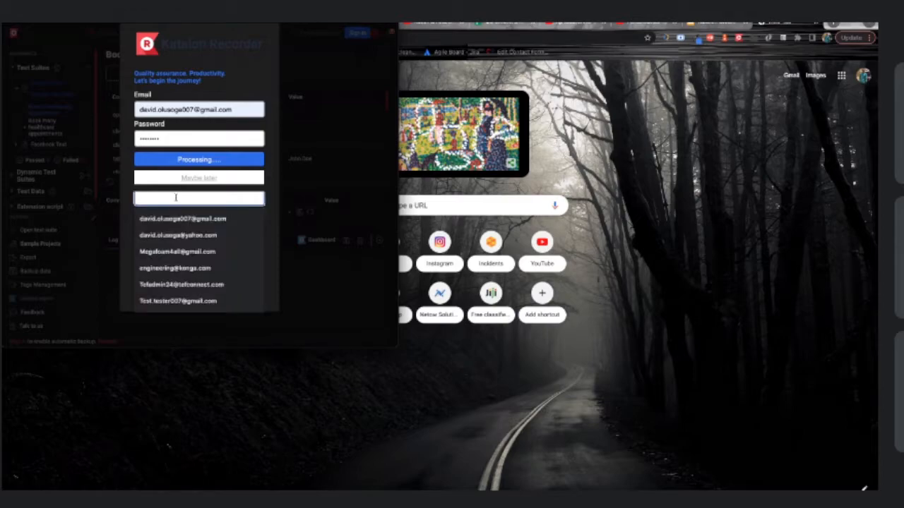
{"action": "left_click", "coordinate": [171, 236]}
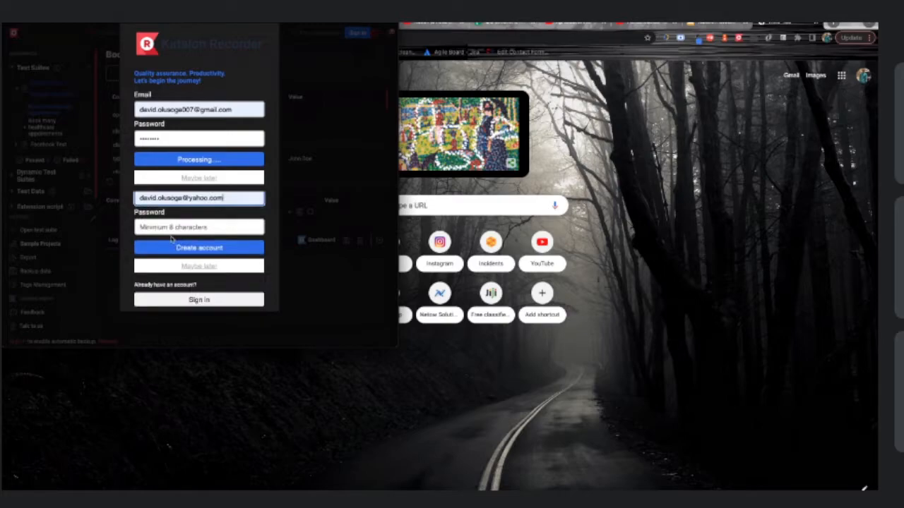
{"action": "left_click", "coordinate": [172, 226]}
{"action": "type", "text": "•••••"}
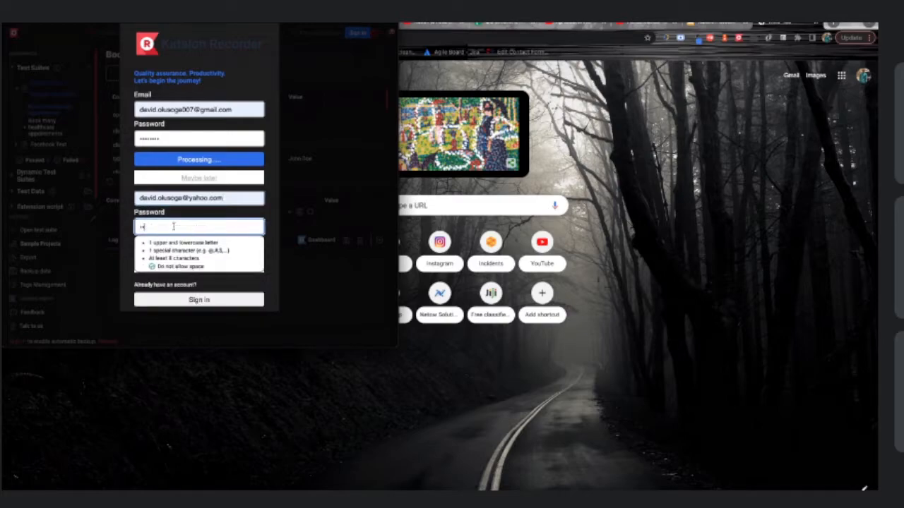
{"action": "type", "text": "••••"}
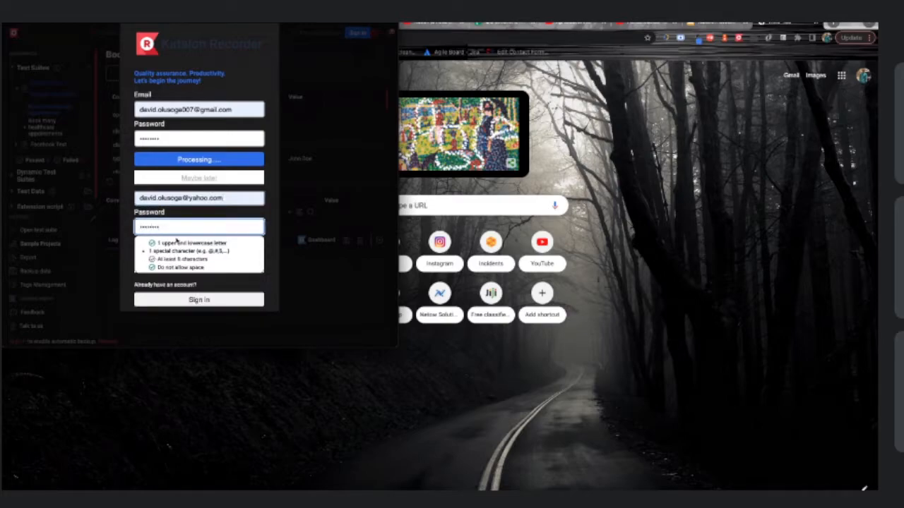
{"action": "left_click", "coordinate": [177, 300]}
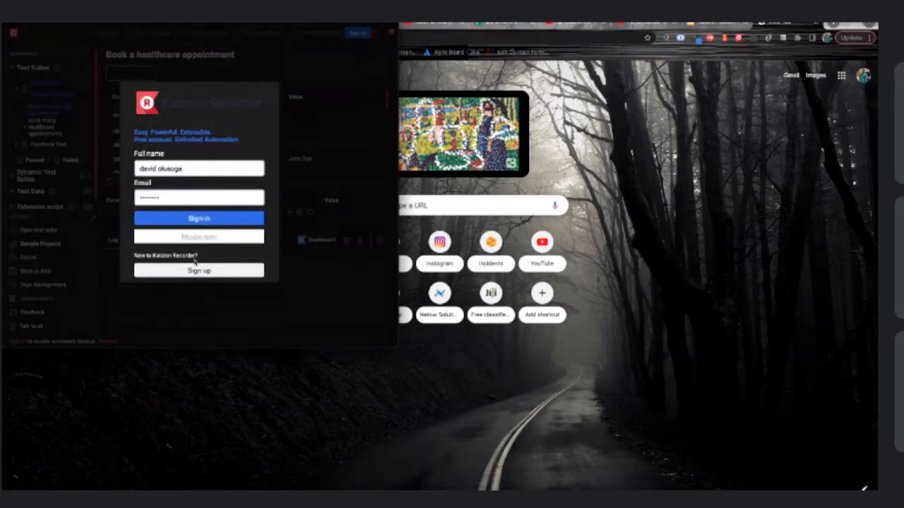
{"action": "left_click", "coordinate": [196, 270]}
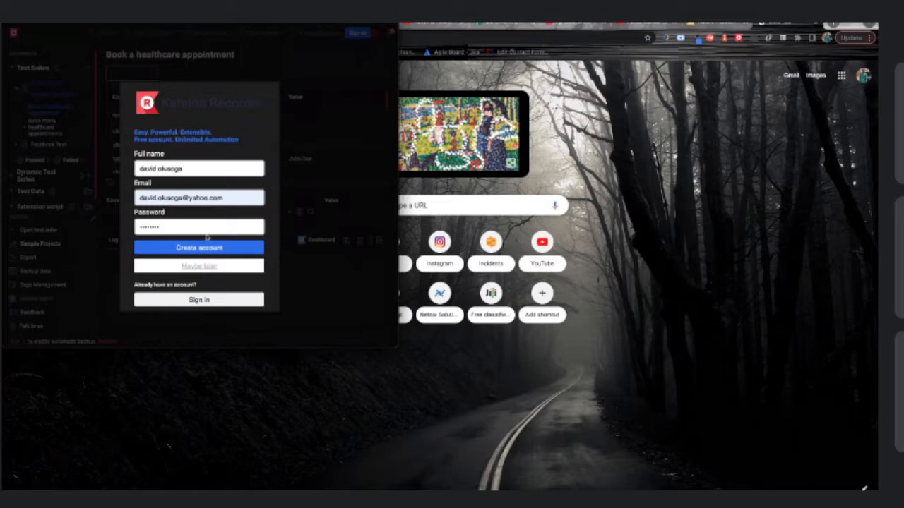
{"action": "left_click", "coordinate": [197, 250]}
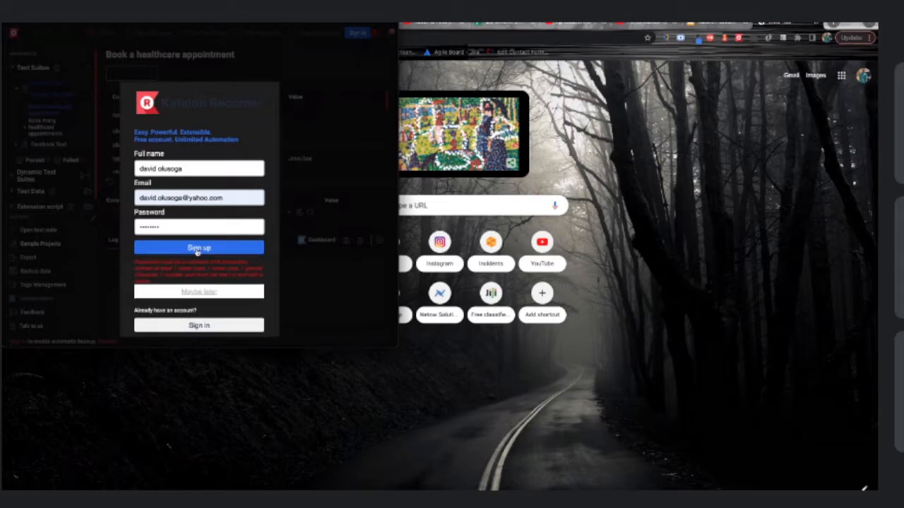
Replace the rejected password with a longer one that includes a special character
{"action": "double_click", "coordinate": [191, 230]}
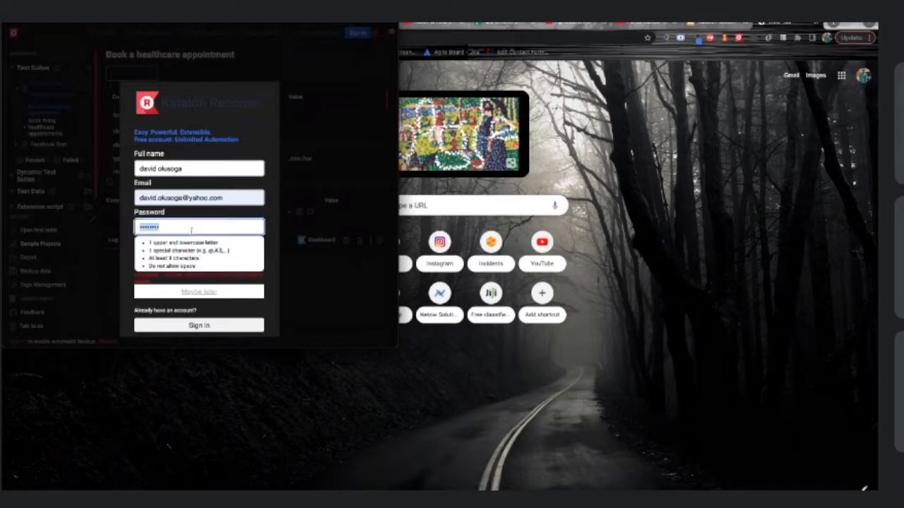
{"action": "key", "text": "BackSpace"}
{"action": "type", "text": "•••••"}
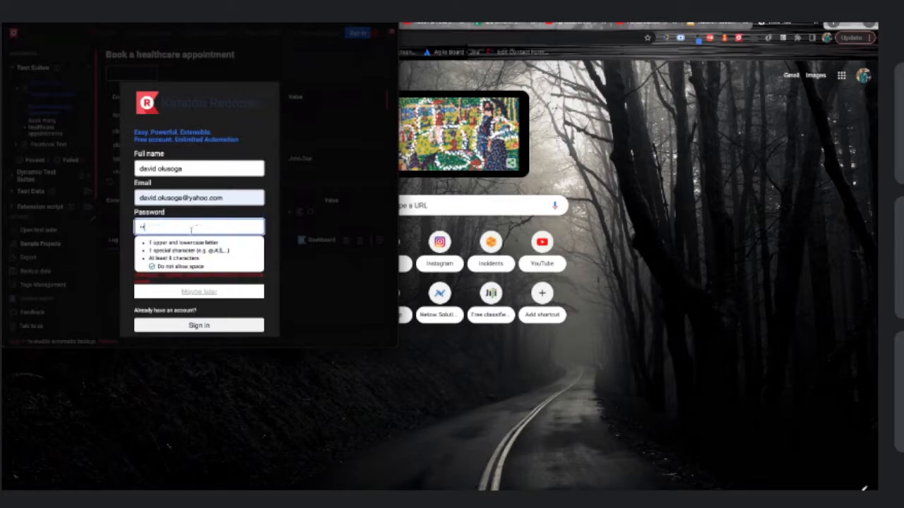
{"action": "type", "text": "••••••"}
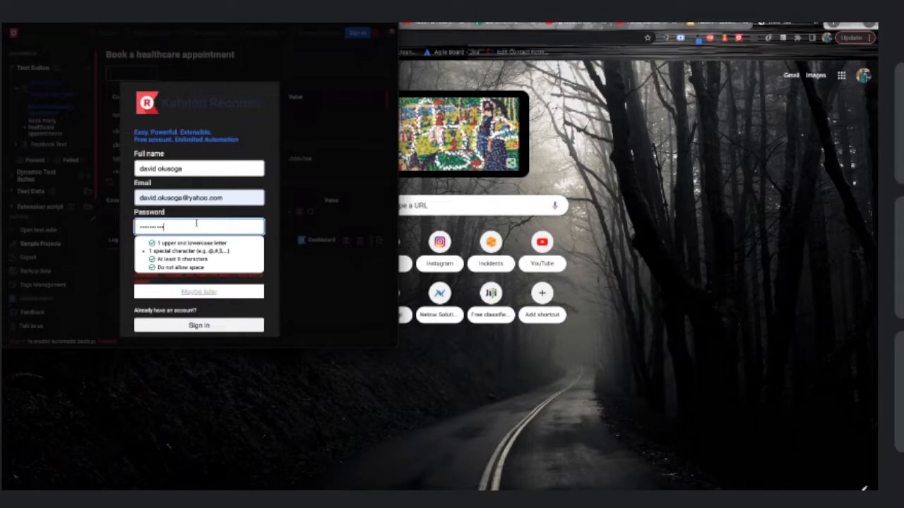
{"action": "type", "text": "@"}
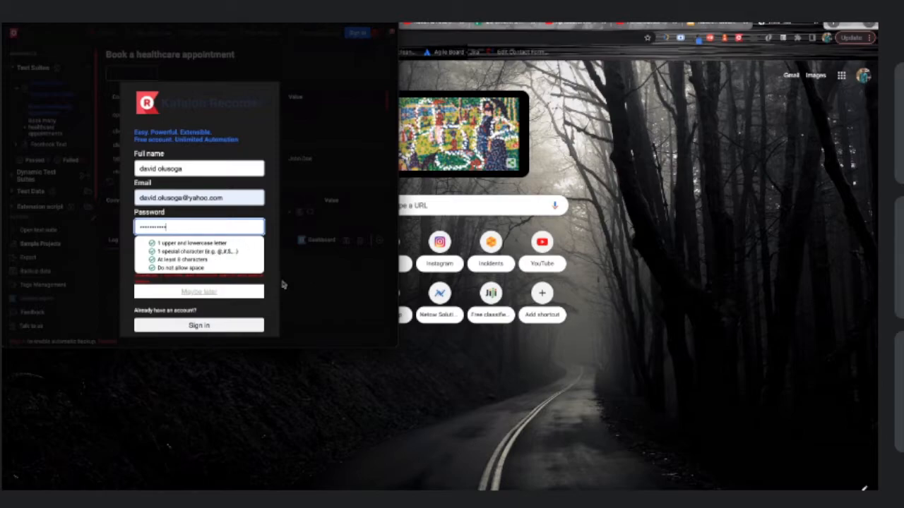
Submit the sign-up with the corrected password, then bring the Chrome new tab window forward
{"action": "left_click", "coordinate": [226, 248]}
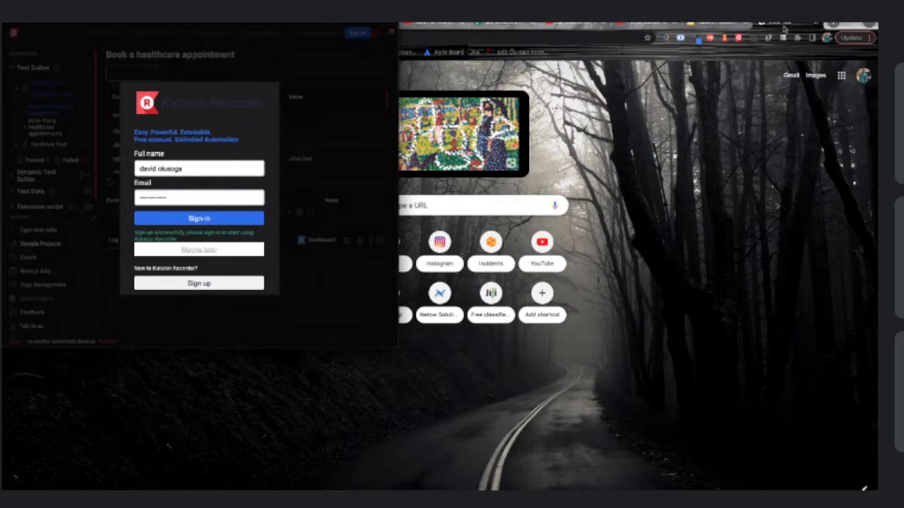
{"action": "left_click", "coordinate": [569, 36]}
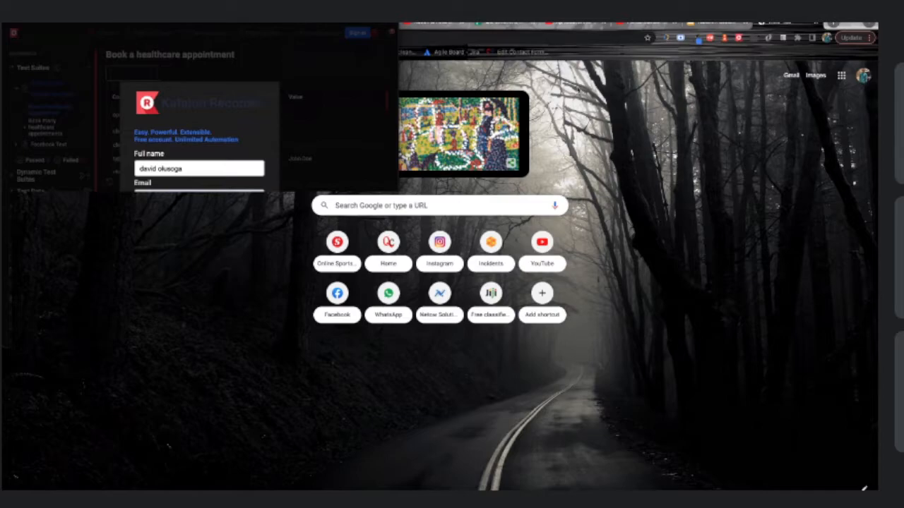
Open the Katalon Team email in the Yahoo inbox and follow its account verification link
{"action": "key", "text": "super+Tab"}
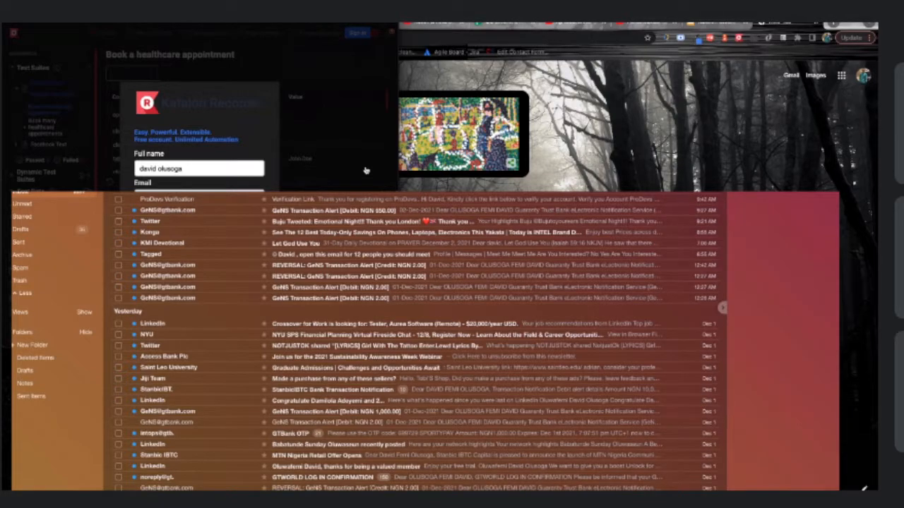
{"action": "left_click", "coordinate": [366, 170]}
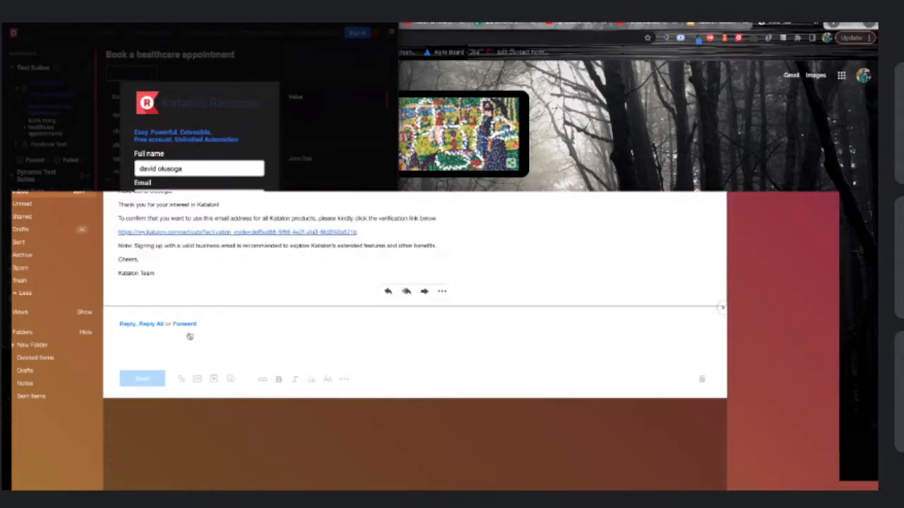
{"action": "left_click", "coordinate": [175, 217]}
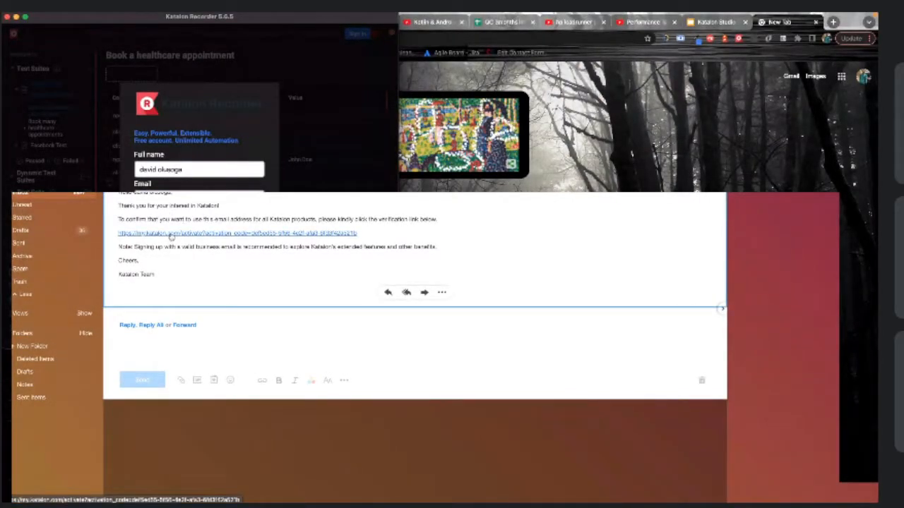
{"action": "left_click", "coordinate": [170, 235]}
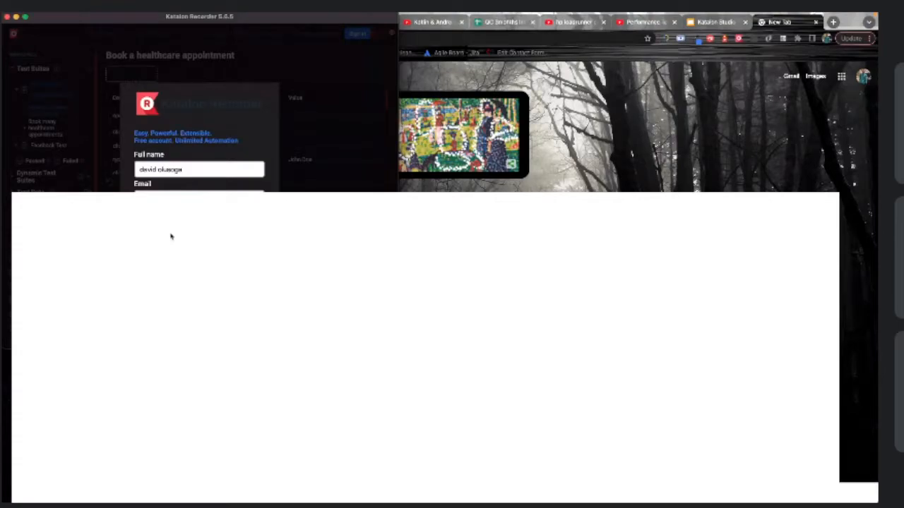
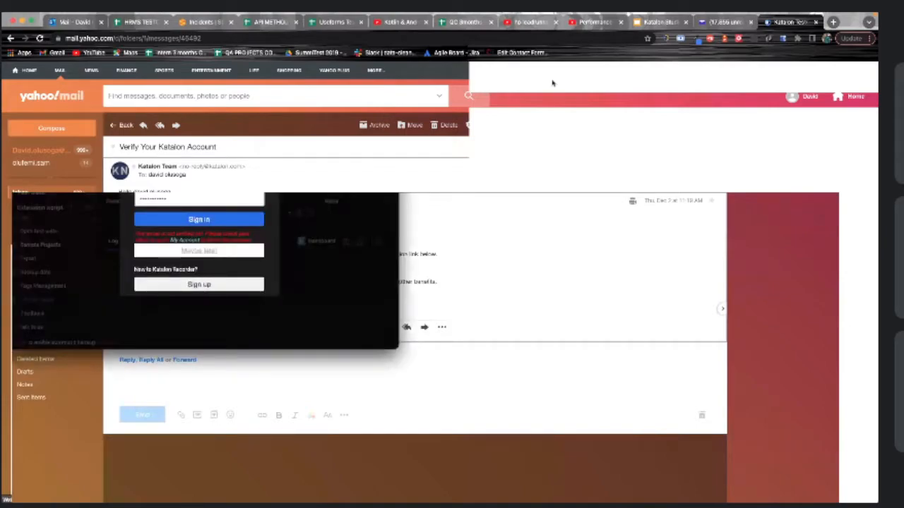
Submit the Katalon Recorder sign-in, then close the popup to show the verification email
{"action": "left_click", "coordinate": [183, 222]}
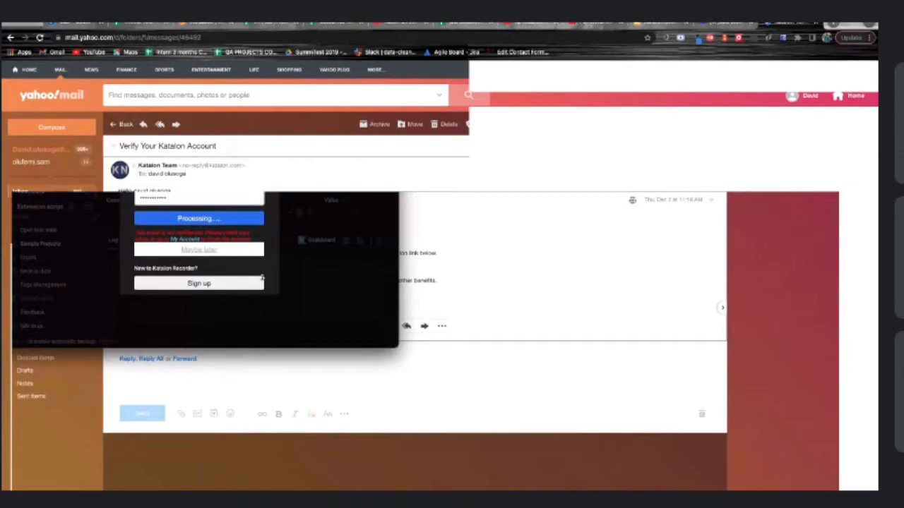
{"action": "left_click", "coordinate": [710, 42]}
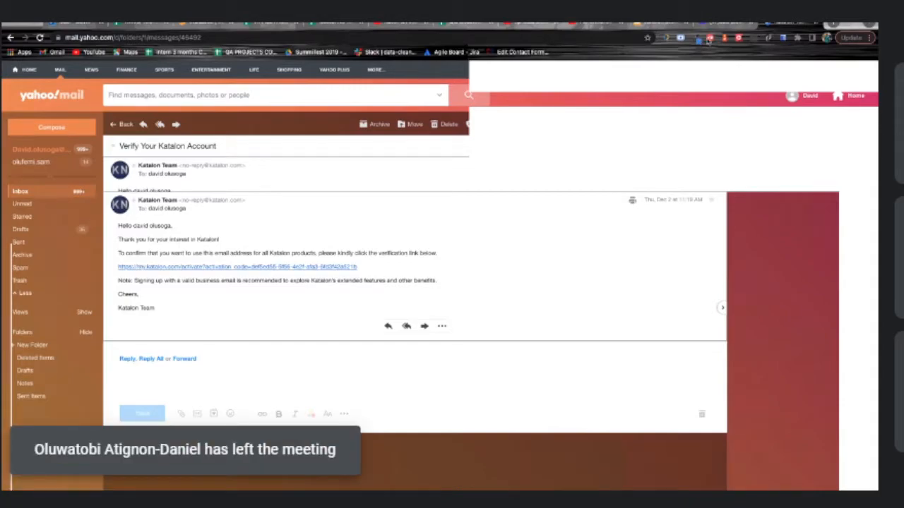
Reopen the Katalon Recorder extension window from the Chrome toolbar icons
{"action": "left_click", "coordinate": [709, 39]}
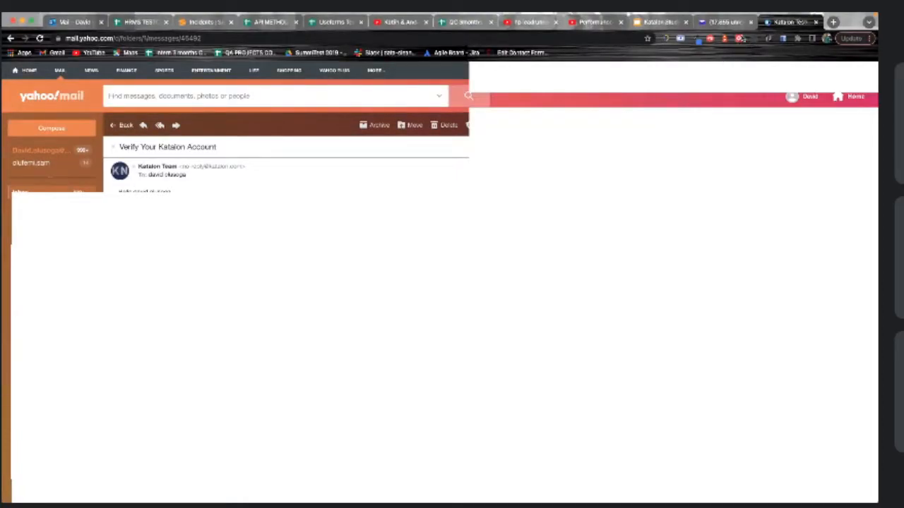
{"action": "left_click", "coordinate": [739, 38]}
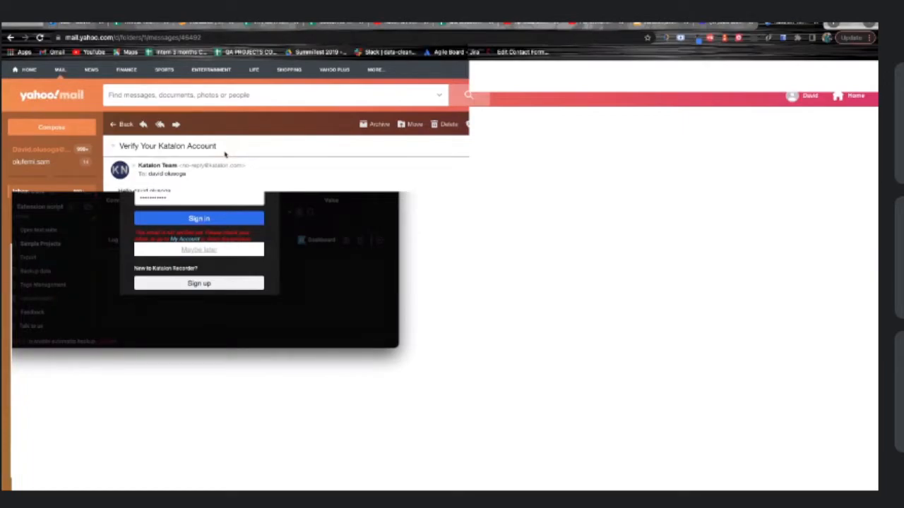
Choose 'Maybe later' to skip sign-in and show the Book a healthcare appointment test case
{"action": "left_click", "coordinate": [214, 251]}
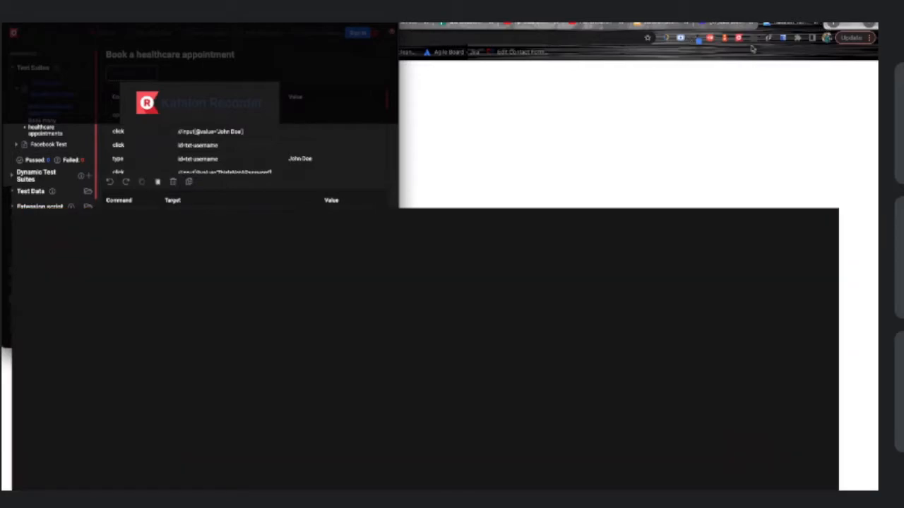
{"action": "left_click", "coordinate": [738, 39]}
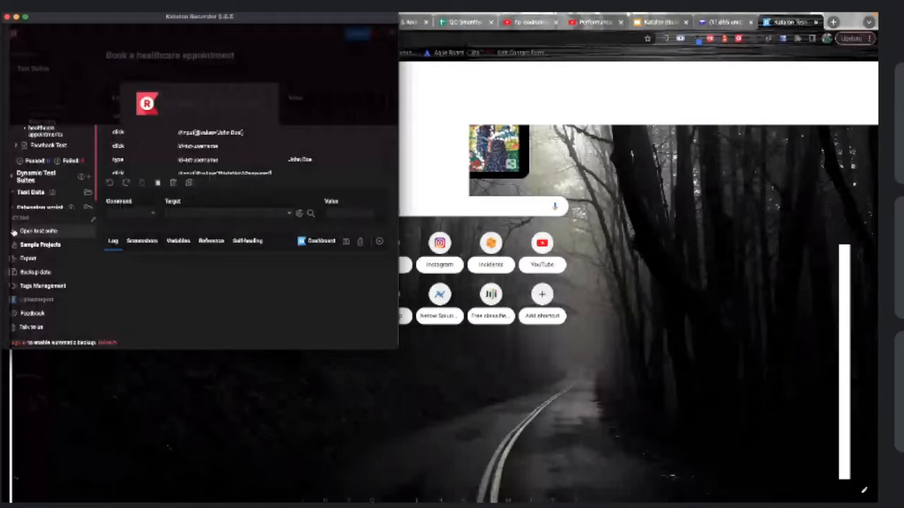
Check the test suite opening options, move the recorder window down-right, and open Chrome's main menu
{"action": "left_click", "coordinate": [13, 232]}
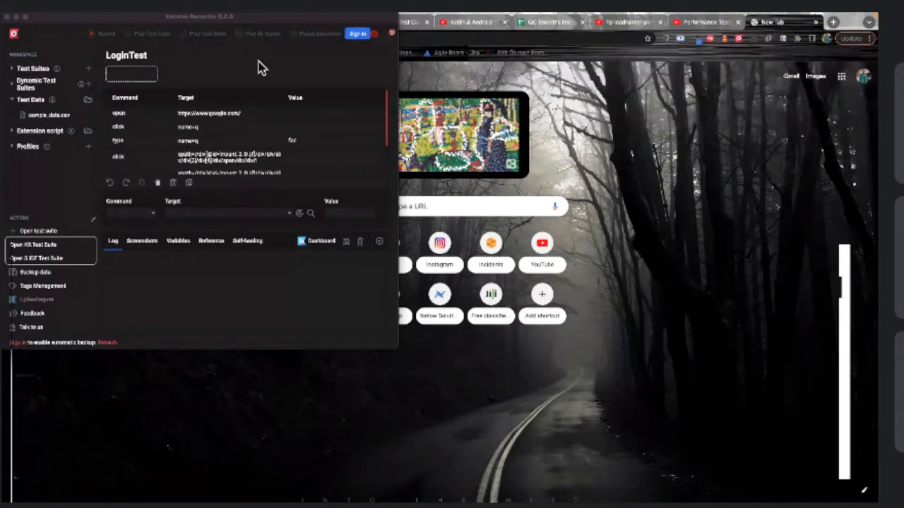
{"action": "left_click_drag", "start_coordinate": [247, 24], "coordinate": [303, 92]}
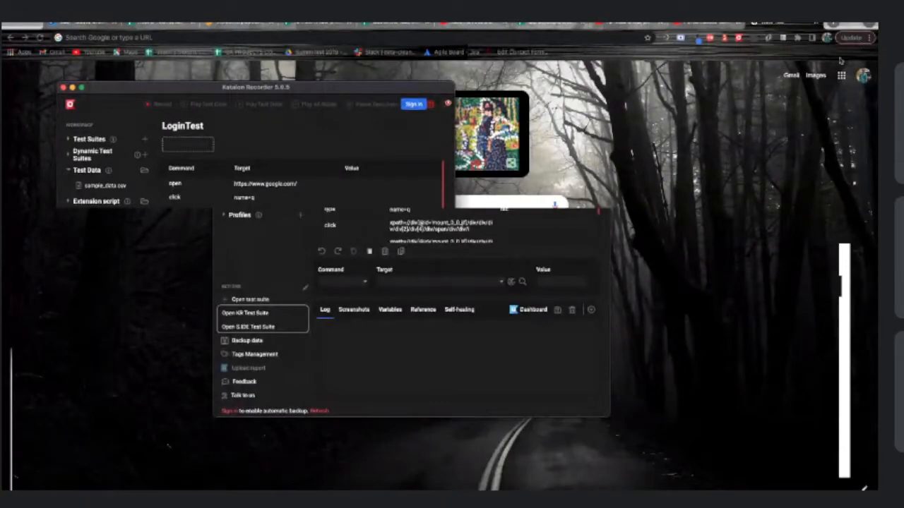
{"action": "left_click", "coordinate": [871, 38]}
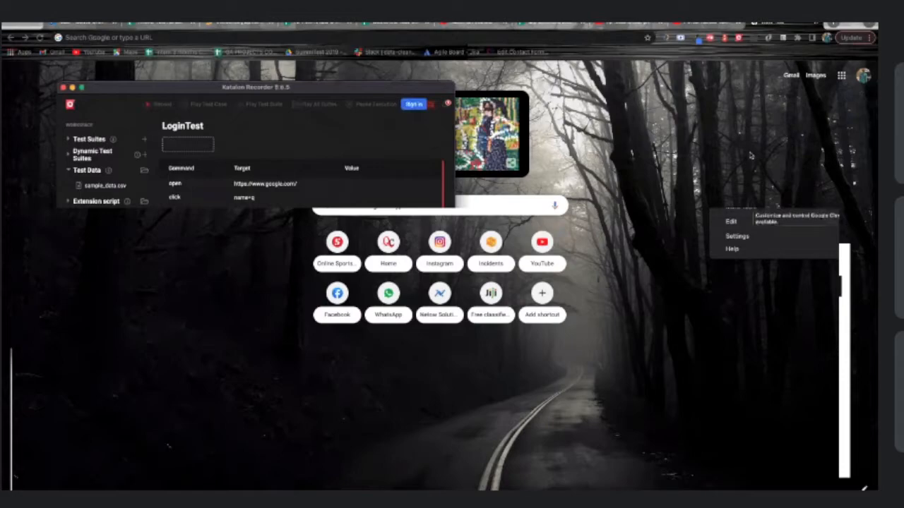
Confirm Katalon Recorder is enabled in Chrome's Extensions list, then go back to the New Tab page
{"action": "mouse_move", "coordinate": [734, 209]}
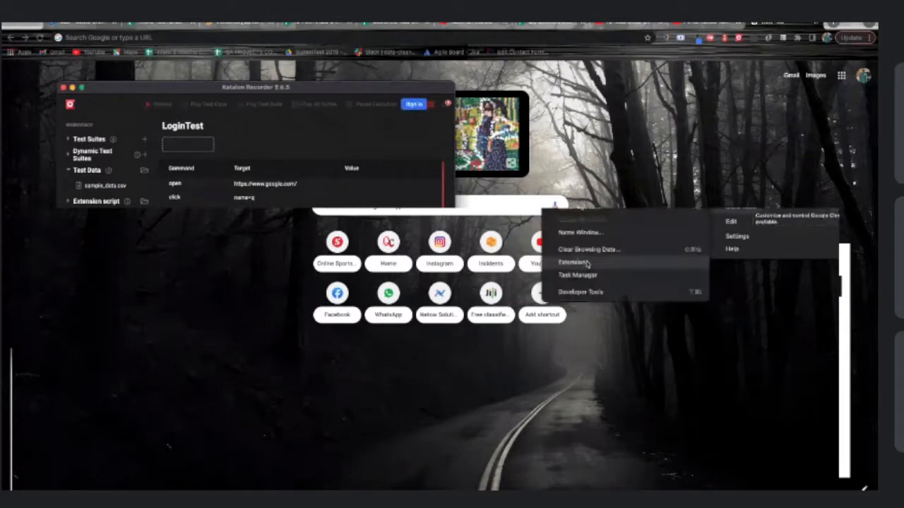
{"action": "left_click", "coordinate": [586, 264]}
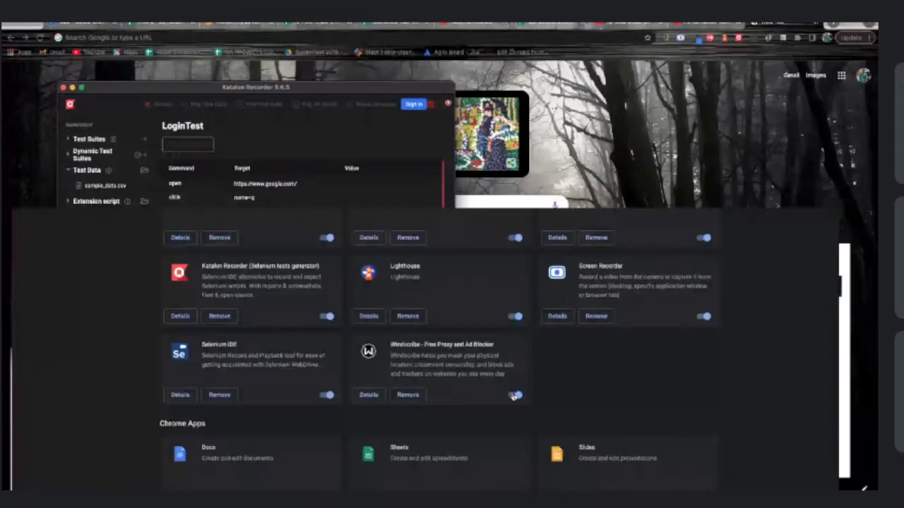
{"action": "scroll", "coordinate": [513, 396], "scroll_direction": "up", "scroll_amount": 2}
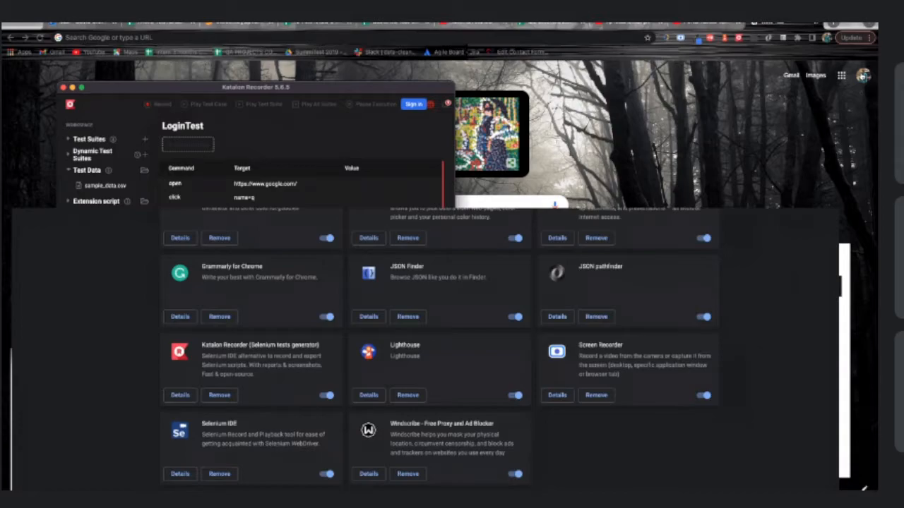
{"action": "scroll", "coordinate": [556, 415], "scroll_direction": "up", "scroll_amount": 2}
{"action": "scroll", "coordinate": [557, 416], "scroll_direction": "down", "scroll_amount": 2}
{"action": "left_click", "coordinate": [11, 39]}
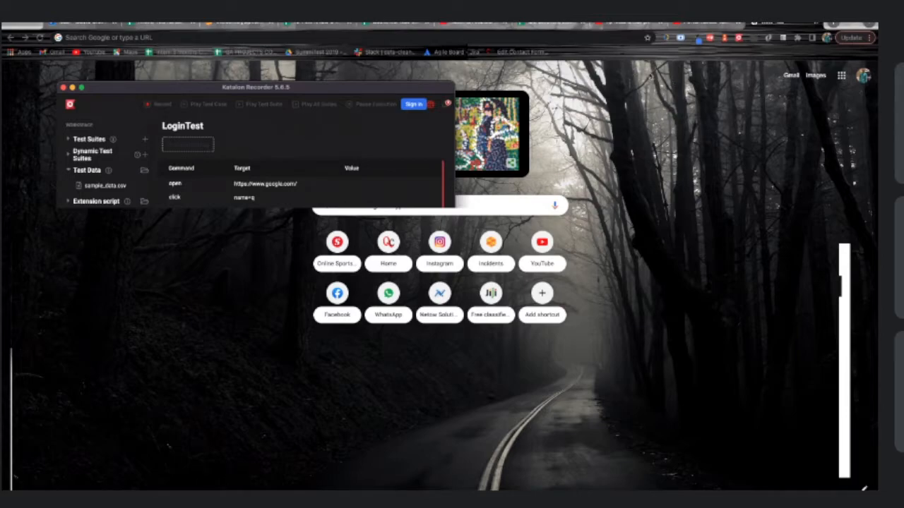
Reopen Katalon Recorder and choose Open KR Test Suite to show the Documents file dialog
{"action": "left_click", "coordinate": [739, 41]}
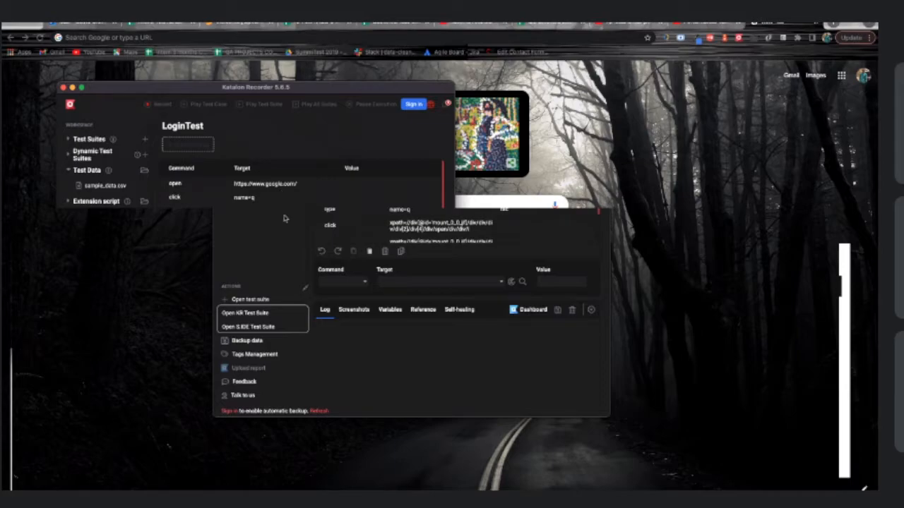
{"action": "left_click", "coordinate": [253, 302]}
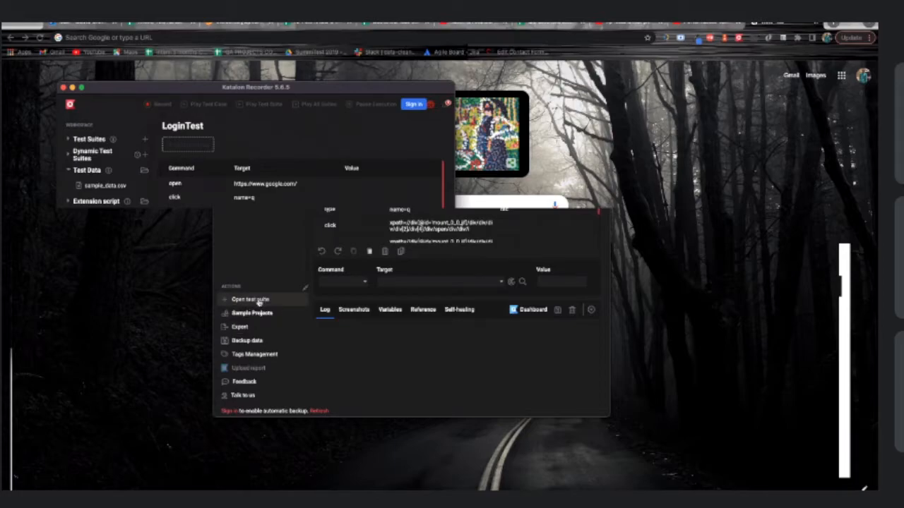
{"action": "left_click", "coordinate": [260, 301]}
{"action": "left_click", "coordinate": [252, 314]}
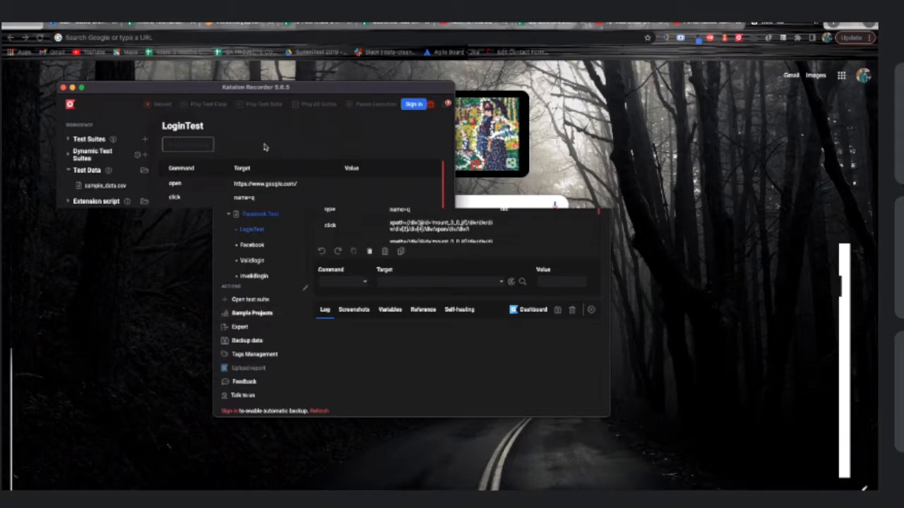
{"action": "left_click", "coordinate": [229, 158]}
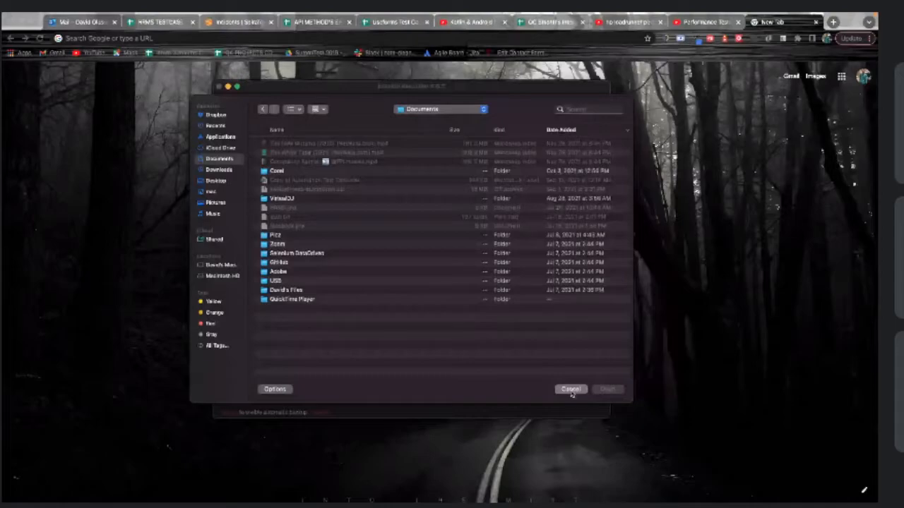
Cancel the file-open dialog without picking a test suite file
{"action": "left_click", "coordinate": [569, 389]}
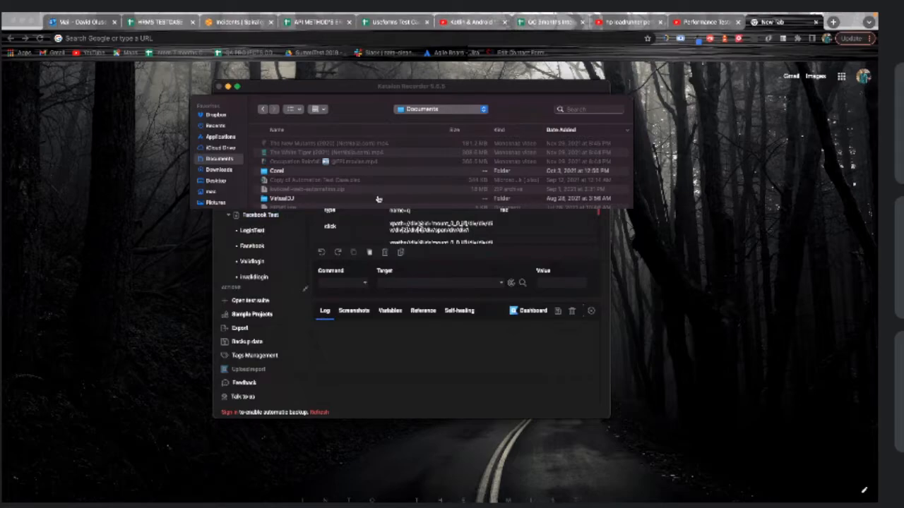
Scroll through the Test Suites list, view another test case, and open a test entry's context menu
{"action": "scroll", "coordinate": [272, 264], "scroll_direction": "down", "scroll_amount": 3}
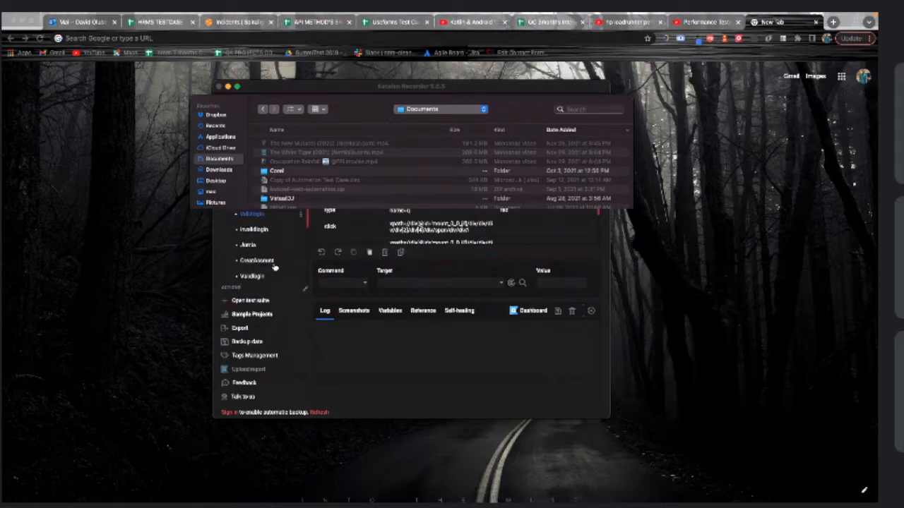
{"action": "scroll", "coordinate": [275, 267], "scroll_direction": "down", "scroll_amount": 5}
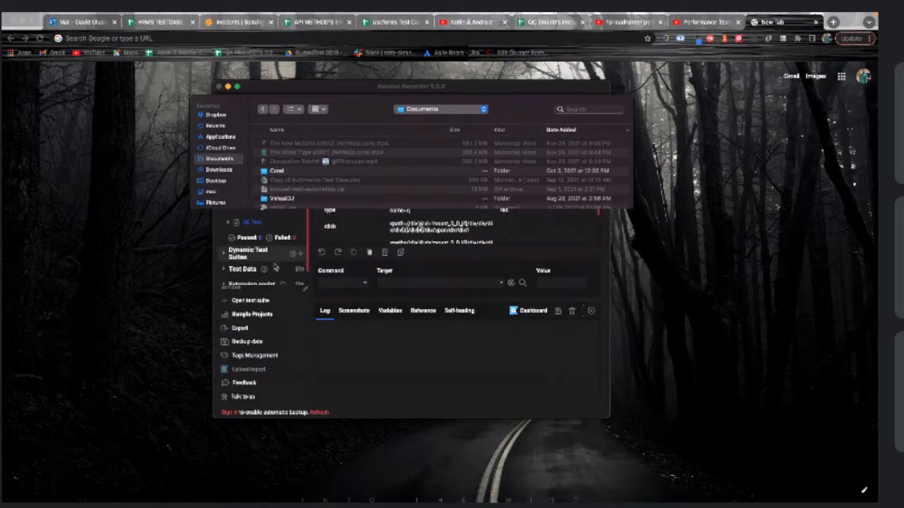
{"action": "scroll", "coordinate": [235, 225], "scroll_direction": "up", "scroll_amount": 2}
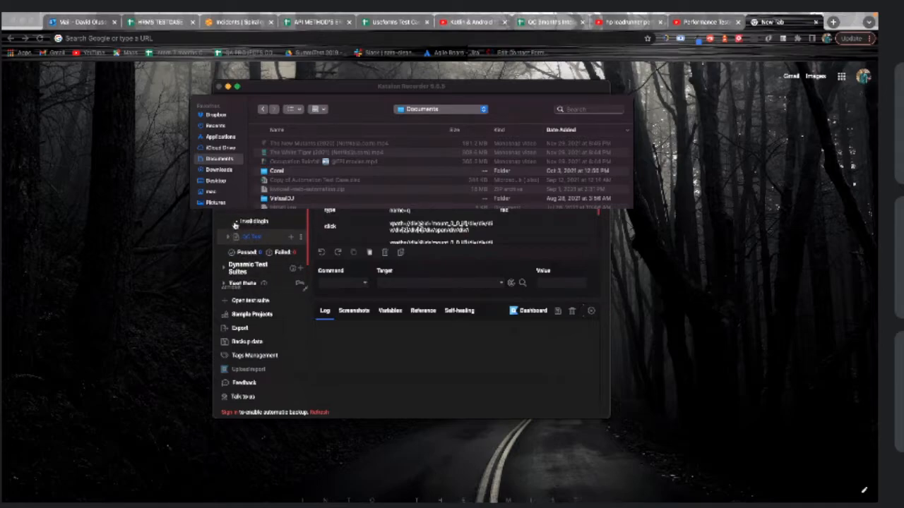
{"action": "scroll", "coordinate": [235, 225], "scroll_direction": "down", "scroll_amount": 1}
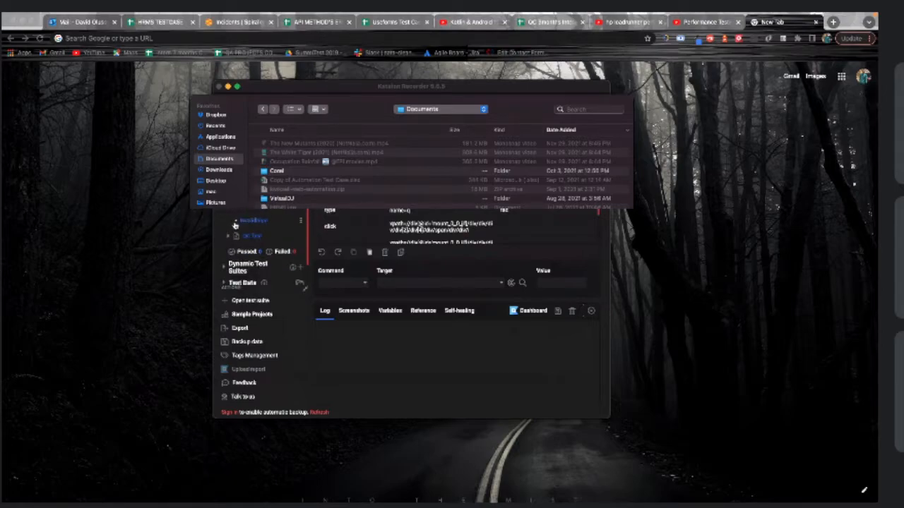
{"action": "scroll", "coordinate": [242, 217], "scroll_direction": "down", "scroll_amount": 3}
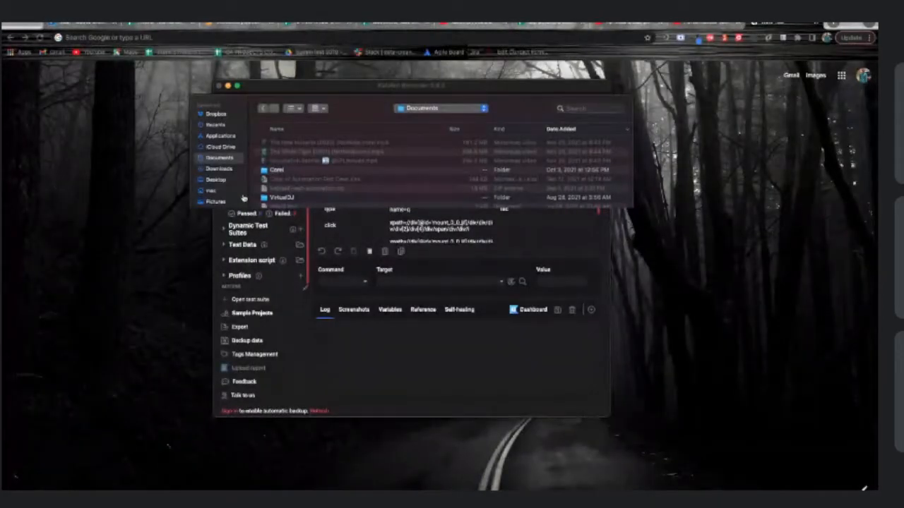
{"action": "scroll", "coordinate": [244, 197], "scroll_direction": "up", "scroll_amount": 4}
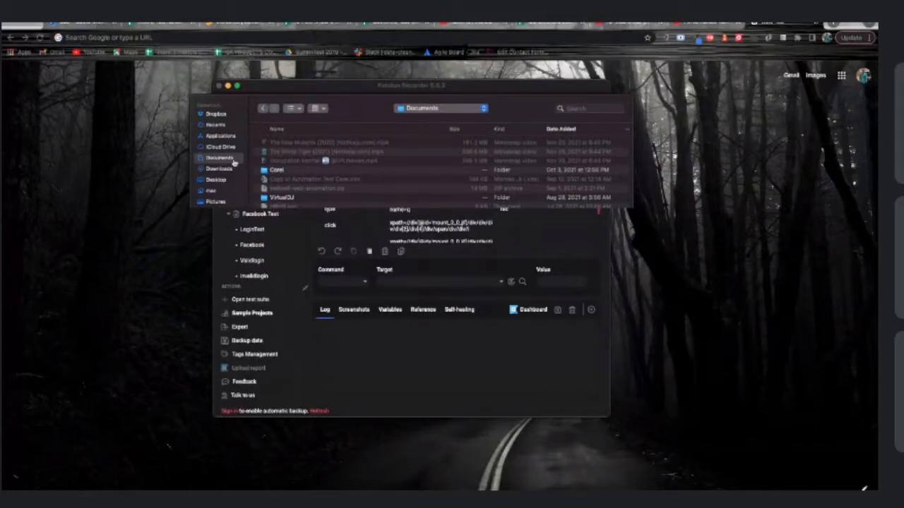
{"action": "left_click", "coordinate": [234, 159]}
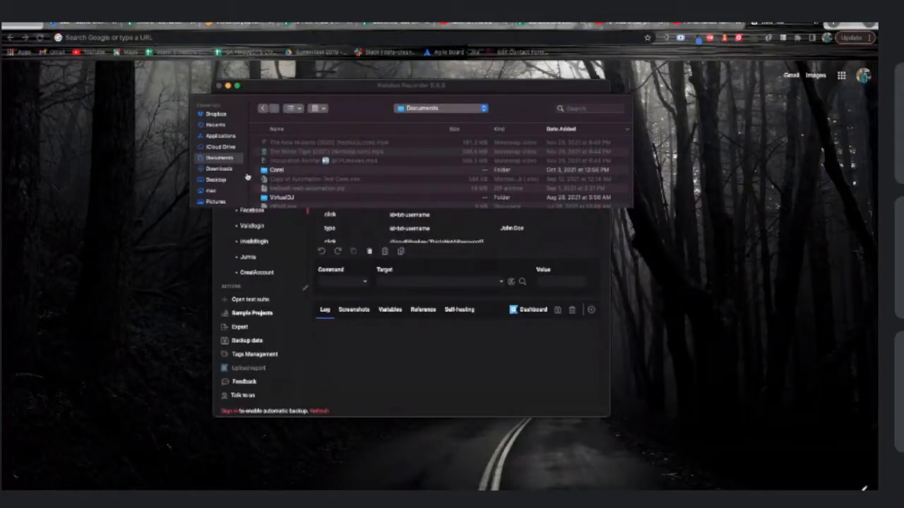
{"action": "right_click", "coordinate": [264, 165]}
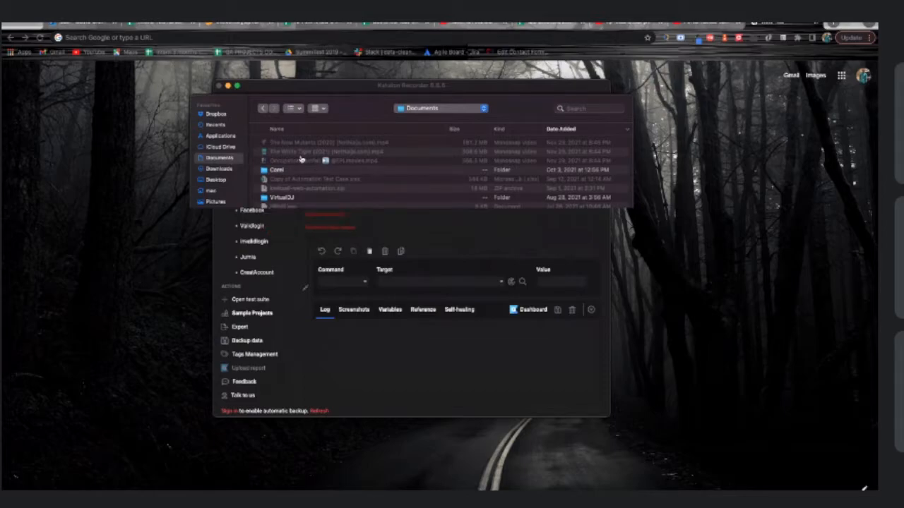
Close the Product Tour Sample Test Suite, accept the save prompt, then cancel the Save dialog
{"action": "left_click", "coordinate": [317, 216]}
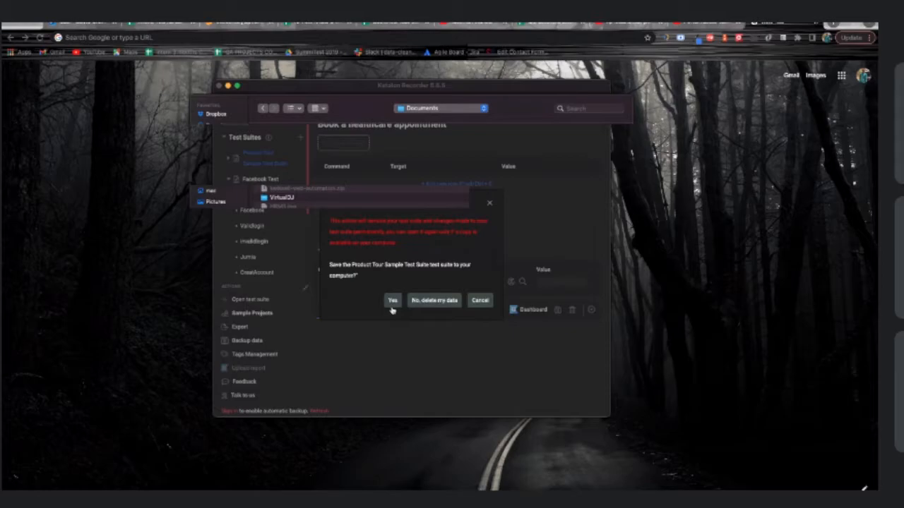
{"action": "left_click", "coordinate": [392, 302]}
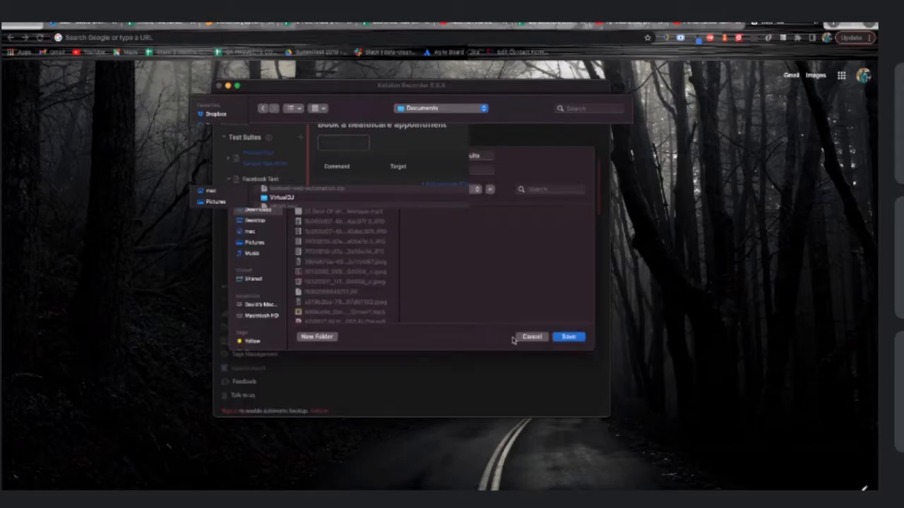
{"action": "left_click", "coordinate": [520, 339]}
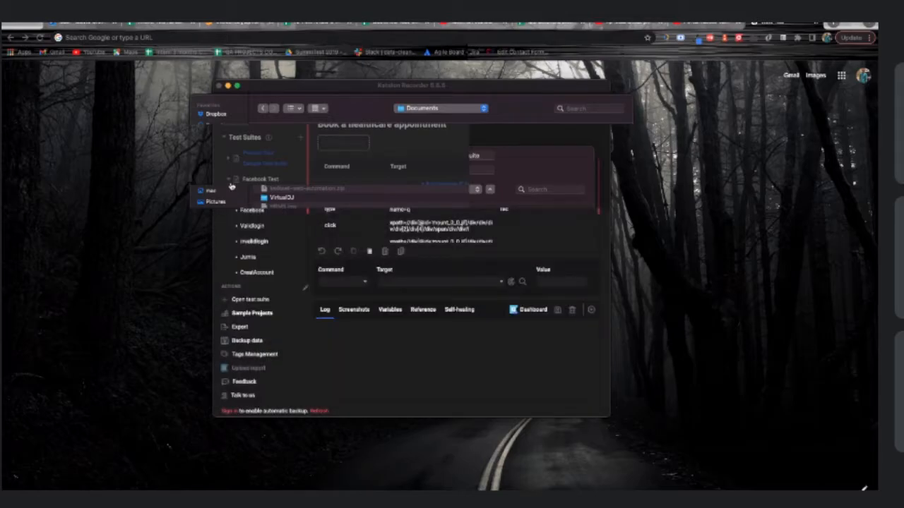
Open ValidLogin under Facebook Test, then remove the Facebook Test suite to trigger the data-loss warning
{"action": "left_click", "coordinate": [227, 182]}
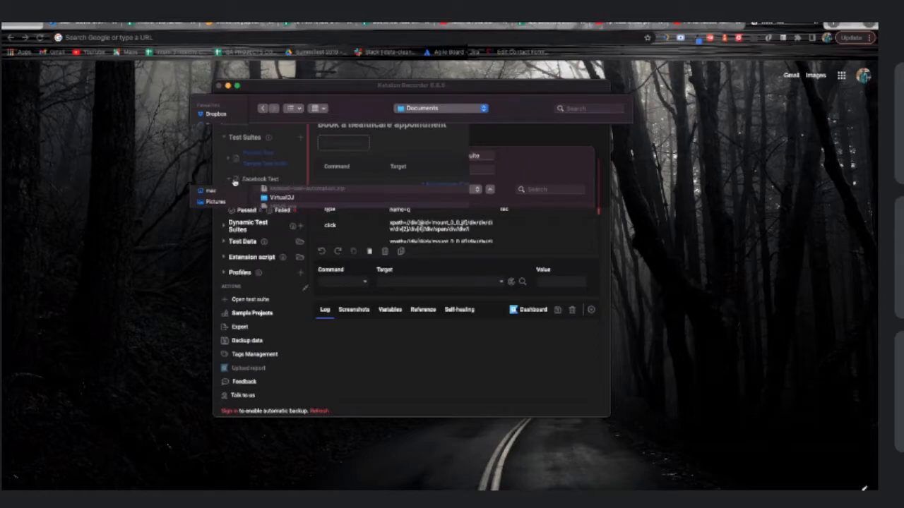
{"action": "left_click", "coordinate": [229, 182]}
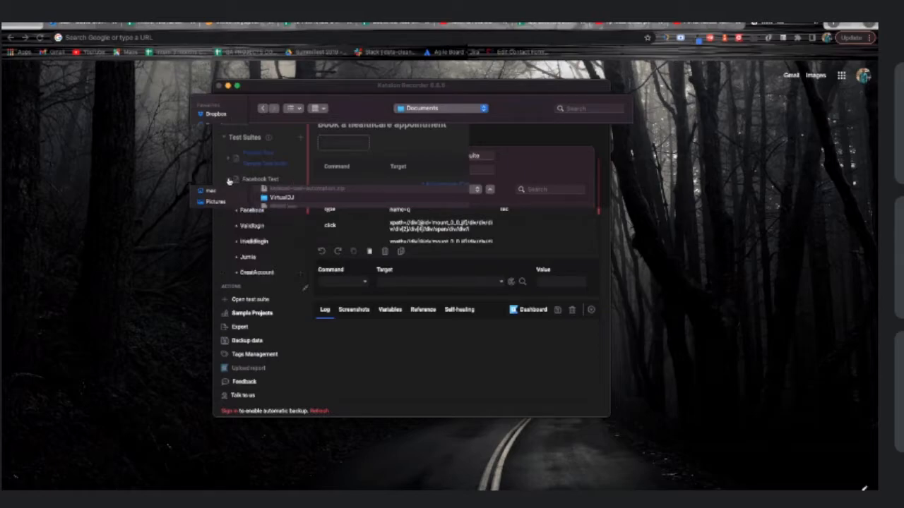
{"action": "left_click", "coordinate": [252, 225]}
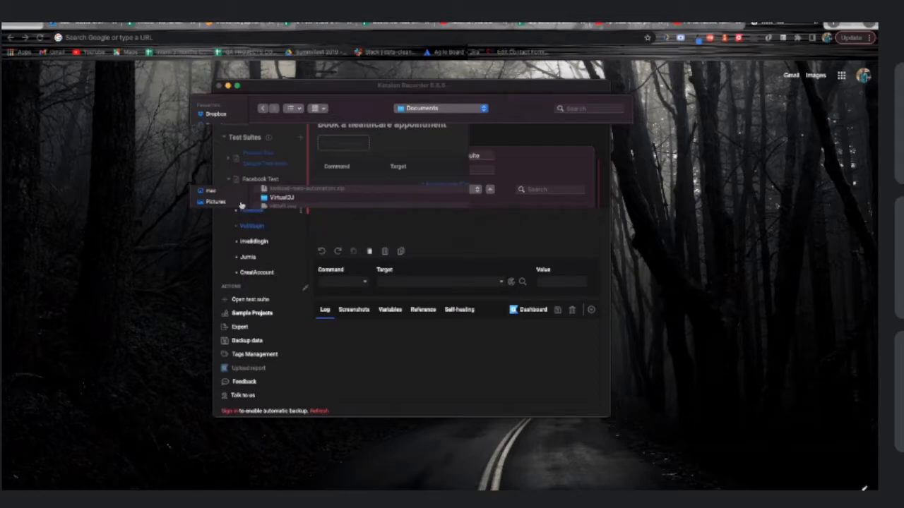
{"action": "right_click", "coordinate": [298, 185]}
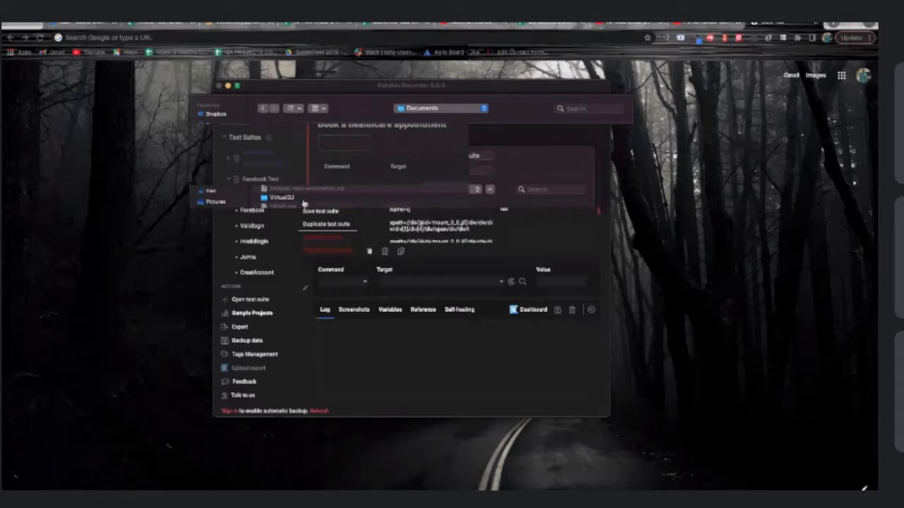
{"action": "left_click", "coordinate": [338, 238]}
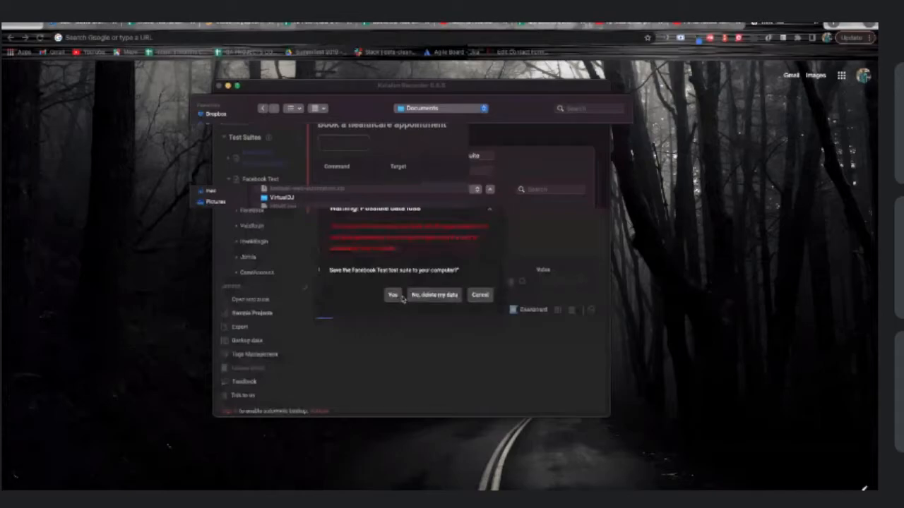
Accept the data-loss warning to download Facebook Test as a .krecorder file, then collapse it in the sidebar
{"action": "left_click", "coordinate": [399, 295]}
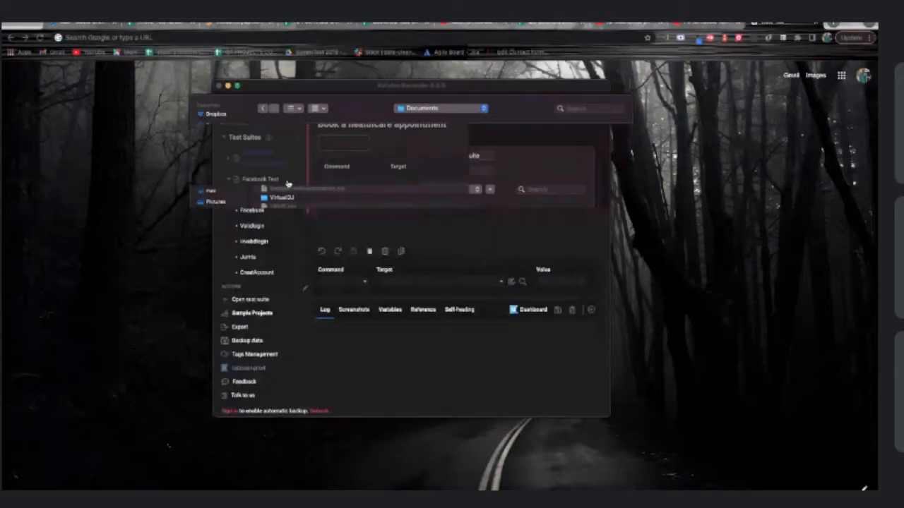
{"action": "left_click", "coordinate": [563, 339]}
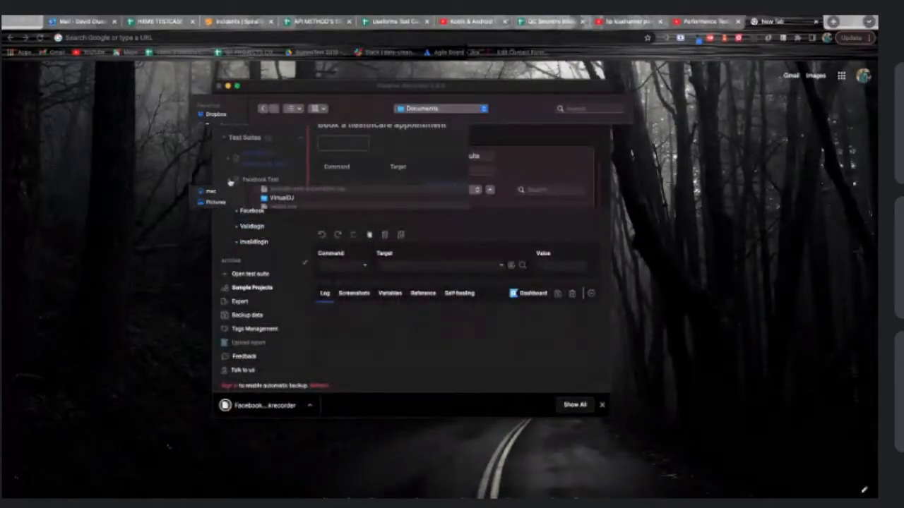
{"action": "left_click", "coordinate": [229, 182]}
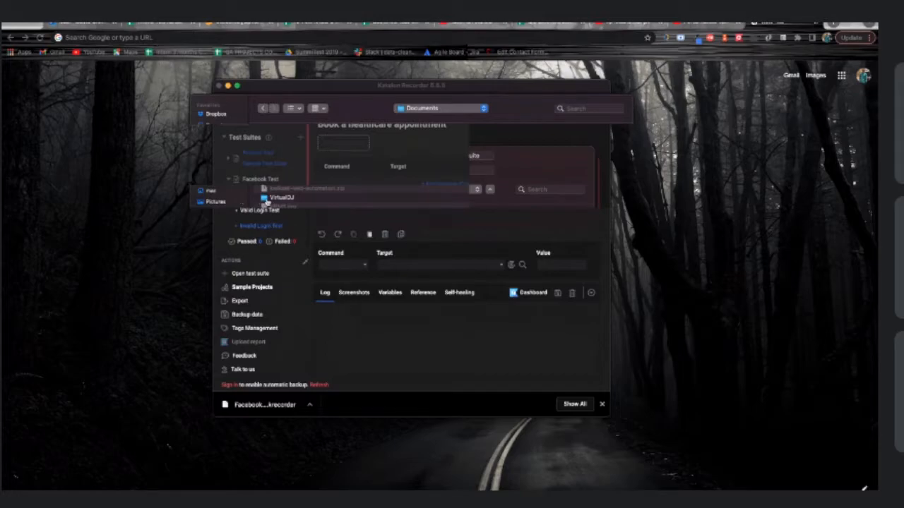
Collapse Facebook Test and the Dynamic Test Suites, Test Data and Extension script sidebar sections
{"action": "left_click", "coordinate": [231, 179]}
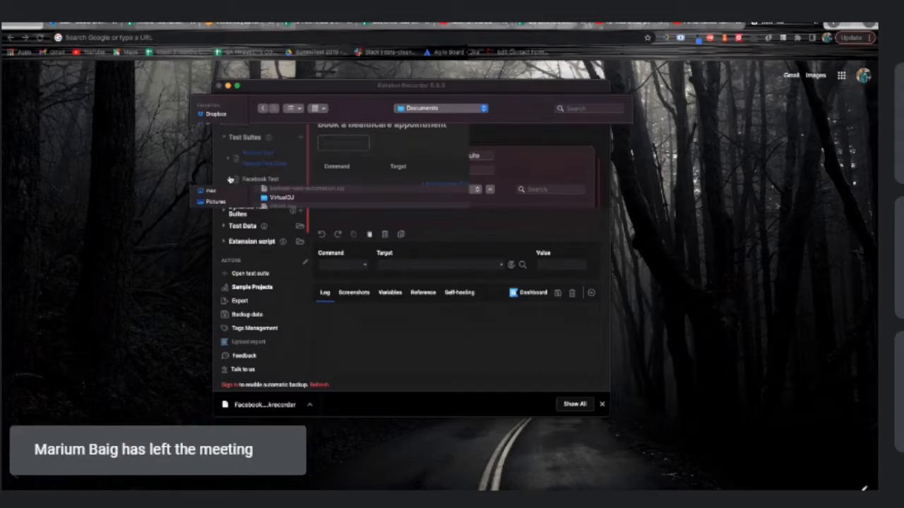
{"action": "left_click", "coordinate": [226, 138]}
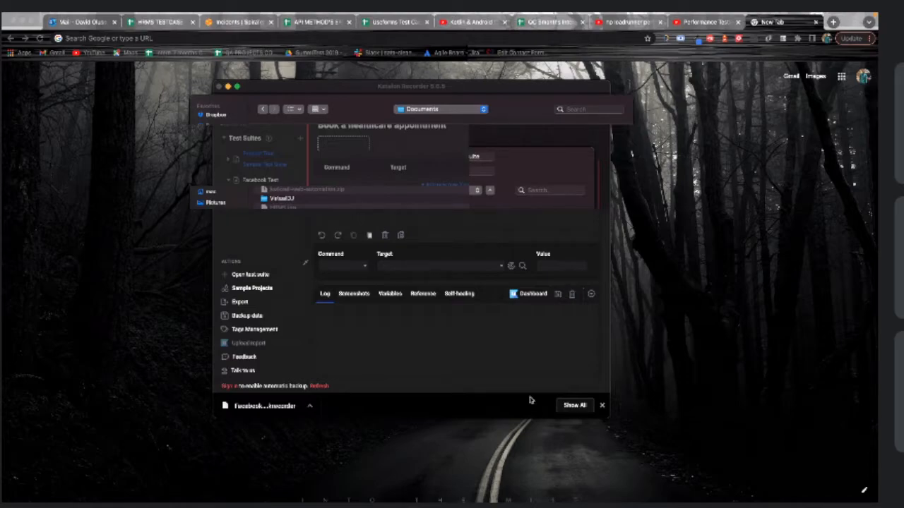
Close Chrome's download bar, re-expand the sidebar sections and Facebook Test, and select the suite
{"action": "left_click", "coordinate": [602, 406]}
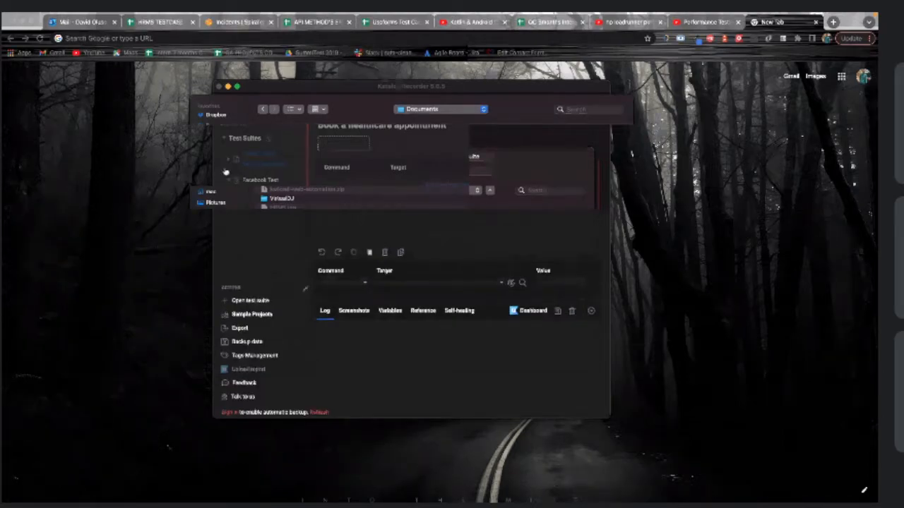
{"action": "left_click", "coordinate": [225, 140]}
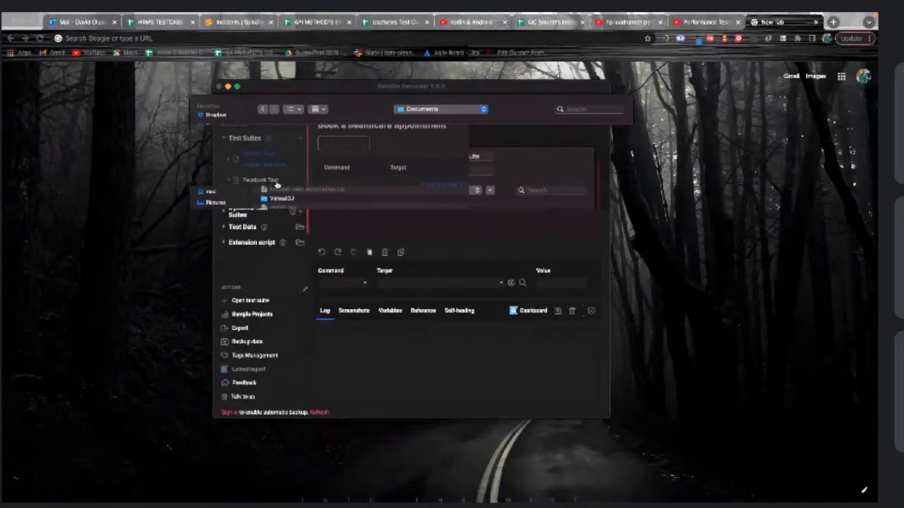
{"action": "left_click", "coordinate": [231, 182]}
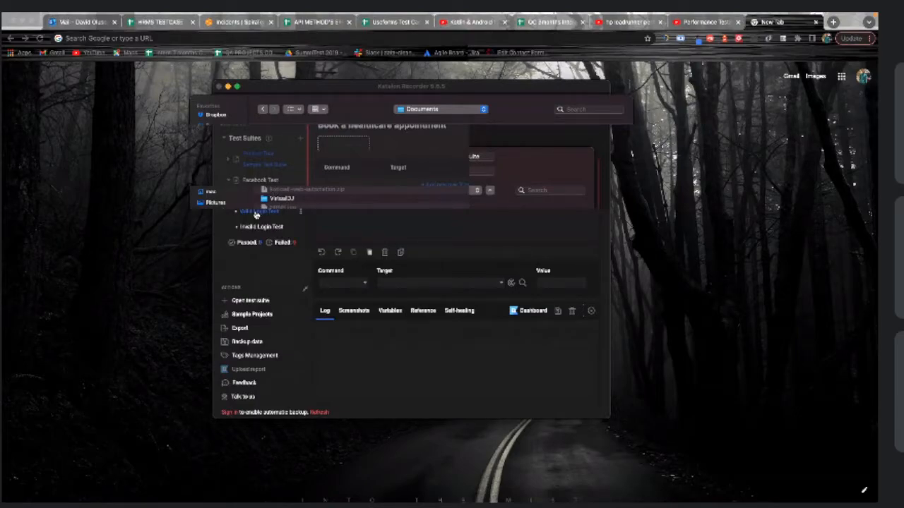
{"action": "left_click", "coordinate": [290, 181]}
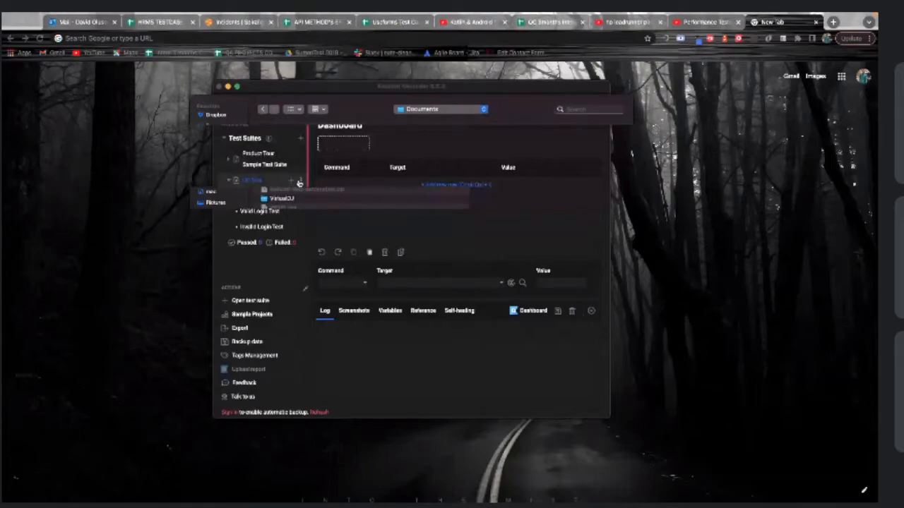
{"action": "left_click", "coordinate": [299, 181]}
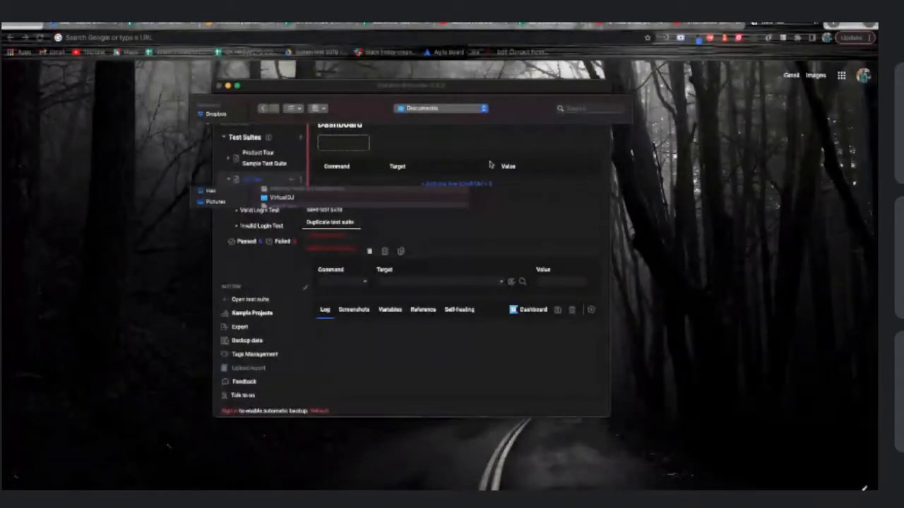
{"action": "left_click", "coordinate": [490, 164]}
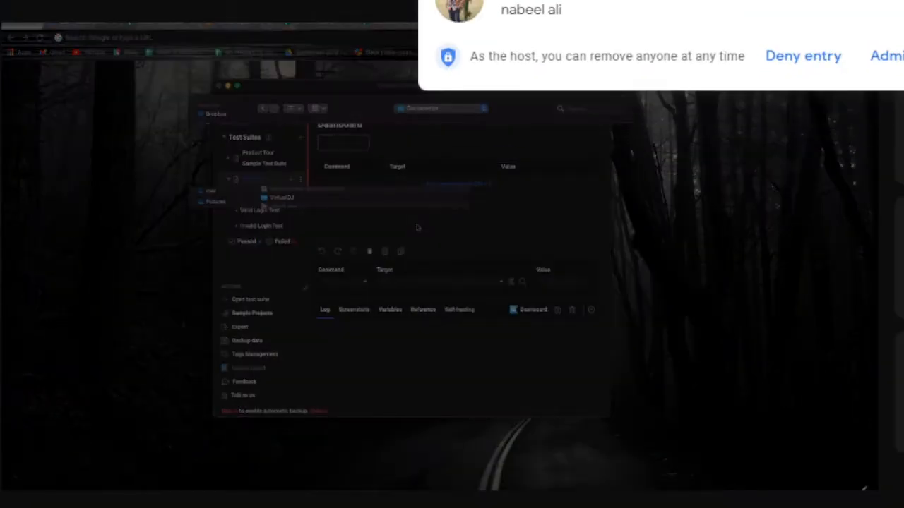
Admit both waiting participants from Google Meet's join-request notifications
{"action": "left_click", "coordinate": [884, 57]}
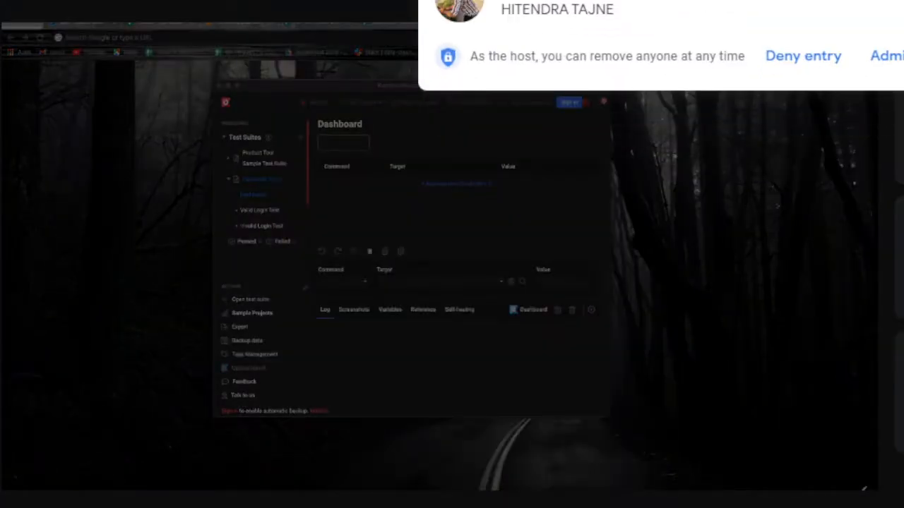
{"action": "left_click", "coordinate": [881, 68]}
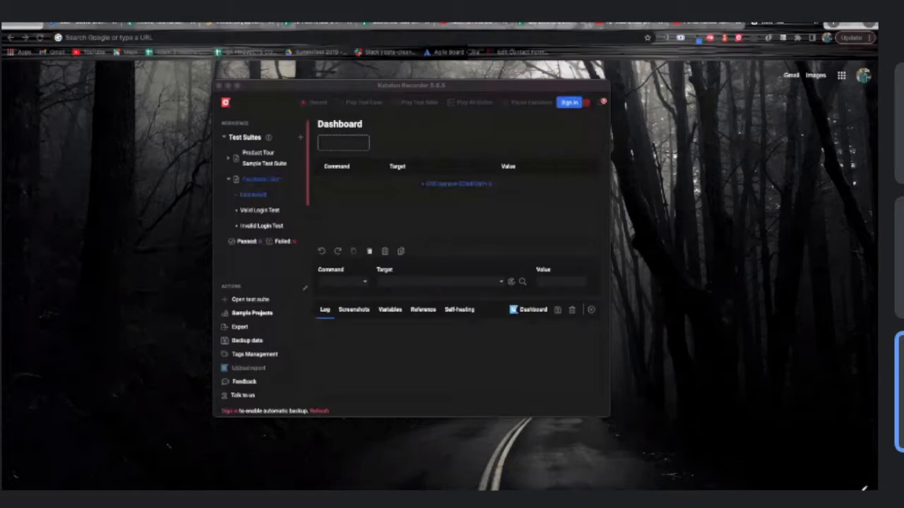
Bring Katalon Recorder forward and show the empty Dashboard test case under Facebook Test
{"action": "mouse_move", "coordinate": [475, 234]}
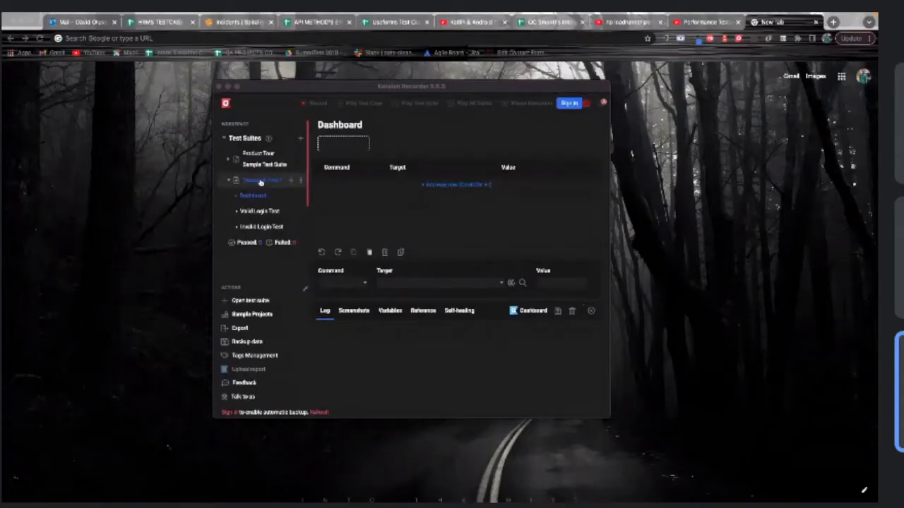
{"action": "left_click", "coordinate": [233, 180]}
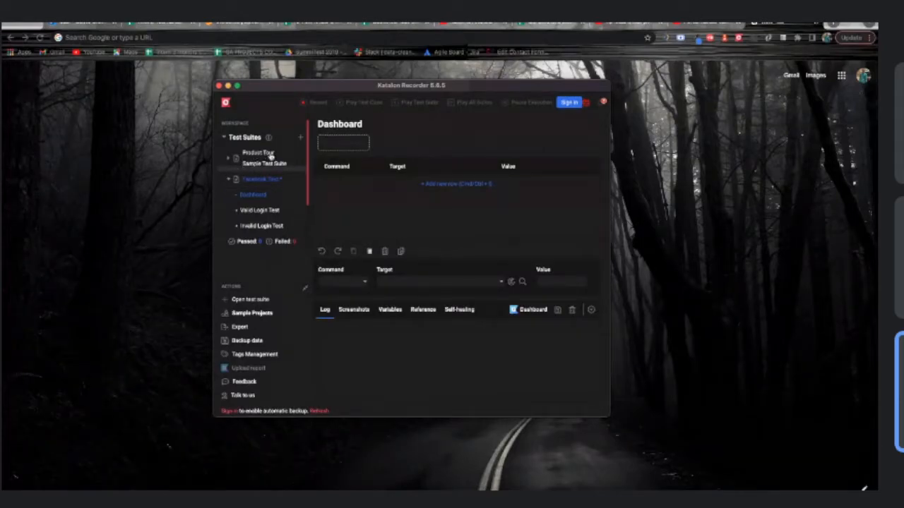
{"action": "left_click", "coordinate": [226, 139]}
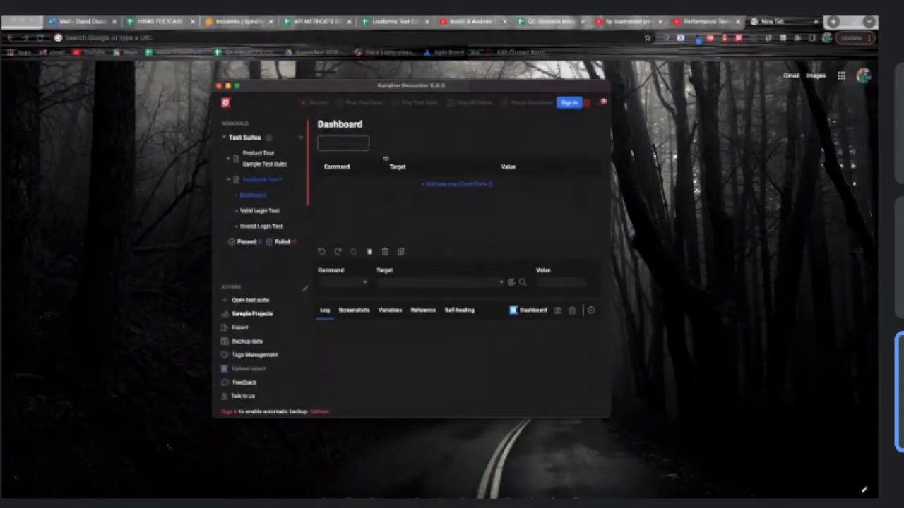
Start recording the Dashboard test and load the Facebook login page in Chrome's new tab
{"action": "left_click", "coordinate": [306, 105]}
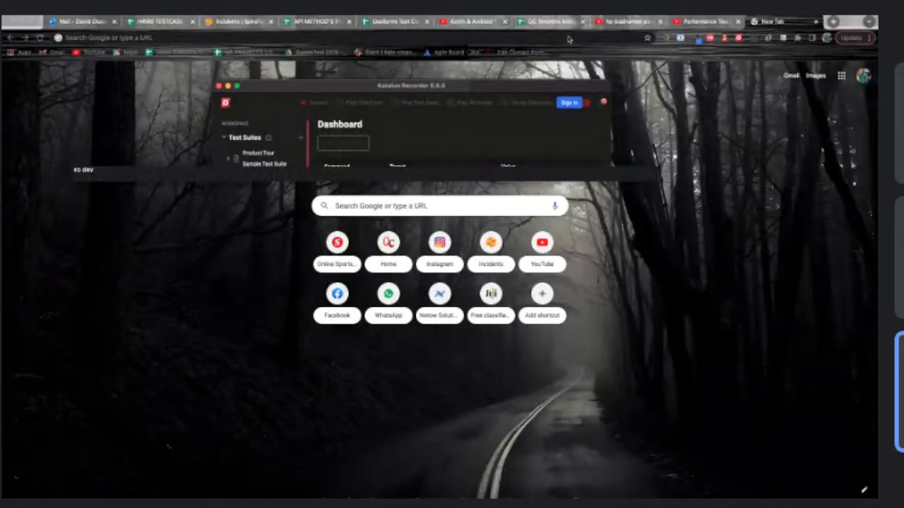
{"action": "type", "text": "a"}
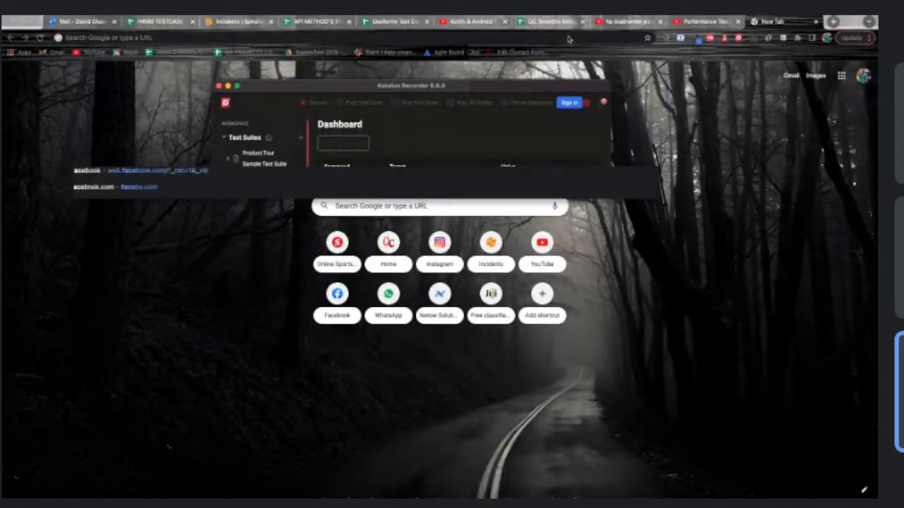
{"action": "type", "text": "e"}
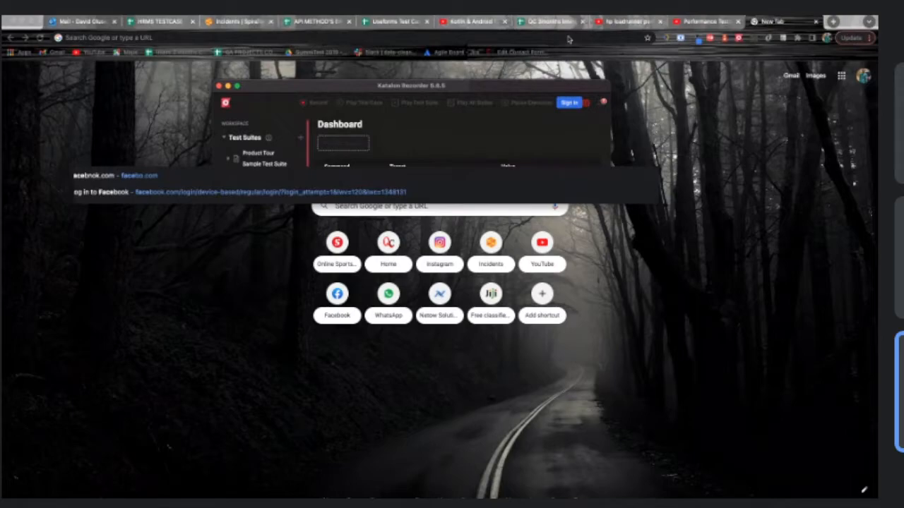
{"action": "key", "text": "Return"}
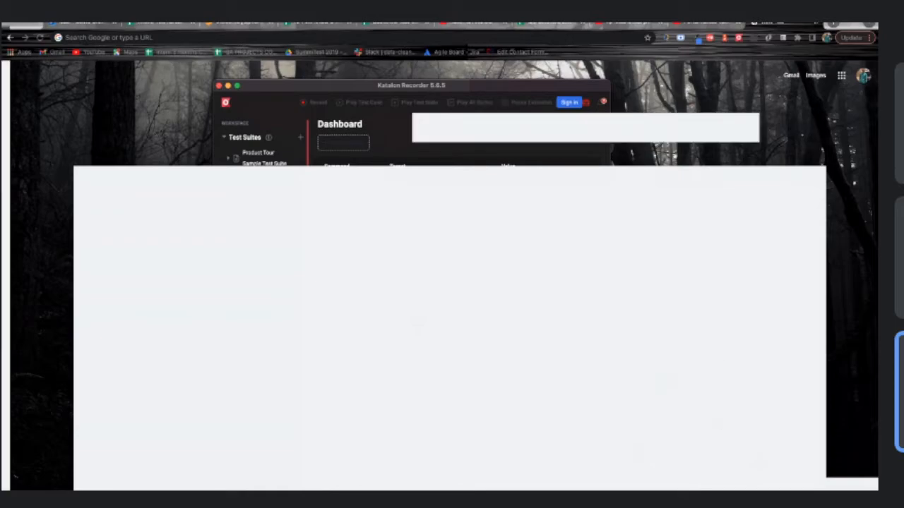
{"action": "mouse_move", "coordinate": [651, 483]}
{"action": "left_click", "coordinate": [739, 39]}
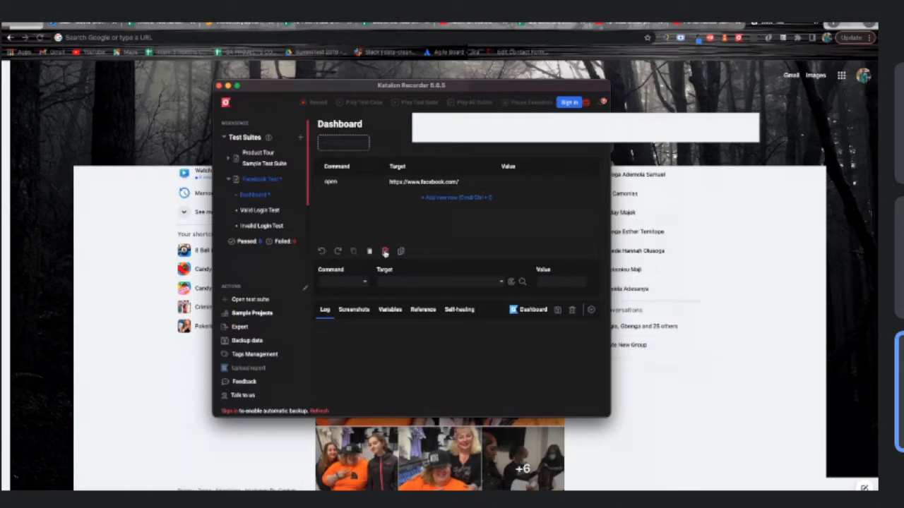
{"action": "left_click", "coordinate": [373, 182]}
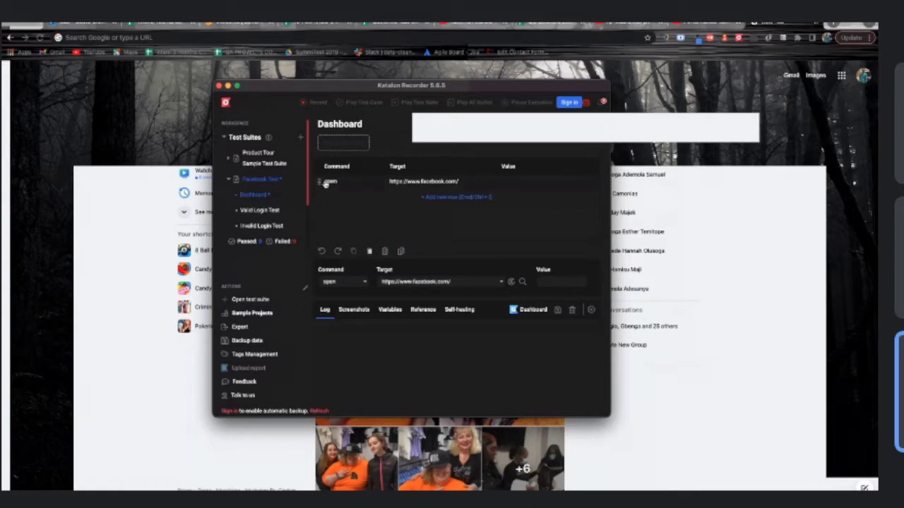
{"action": "left_click", "coordinate": [384, 252]}
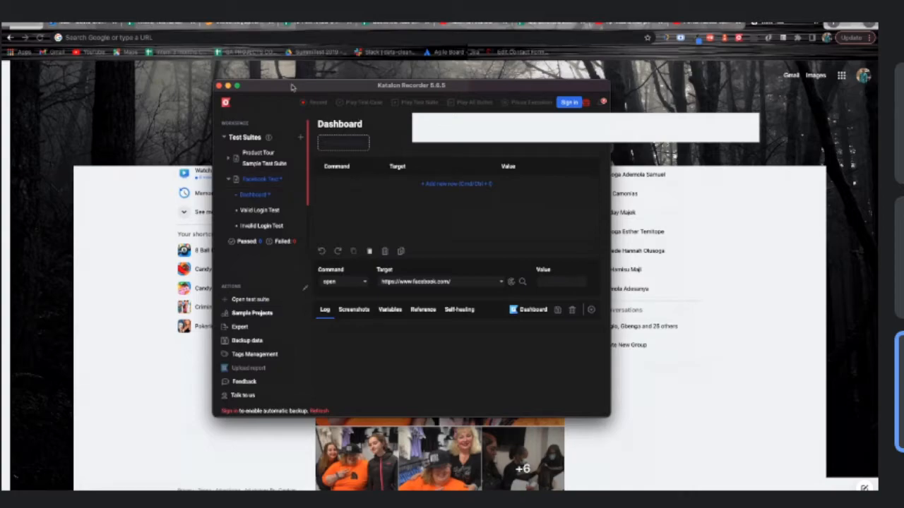
{"action": "left_click_drag", "start_coordinate": [292, 86], "coordinate": [285, 85]}
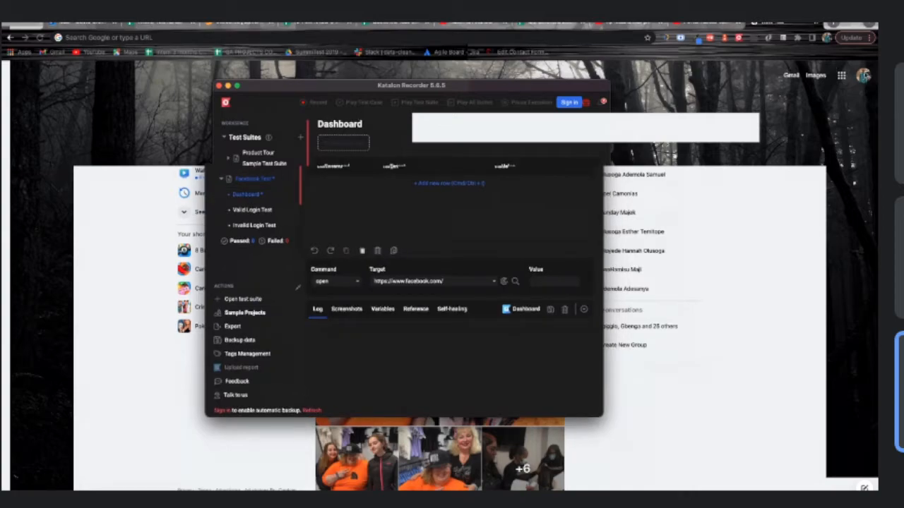
Log out of Facebook via the account menu and return to Katalon Recorder
{"action": "left_click", "coordinate": [811, 79]}
{"action": "left_click", "coordinate": [812, 79]}
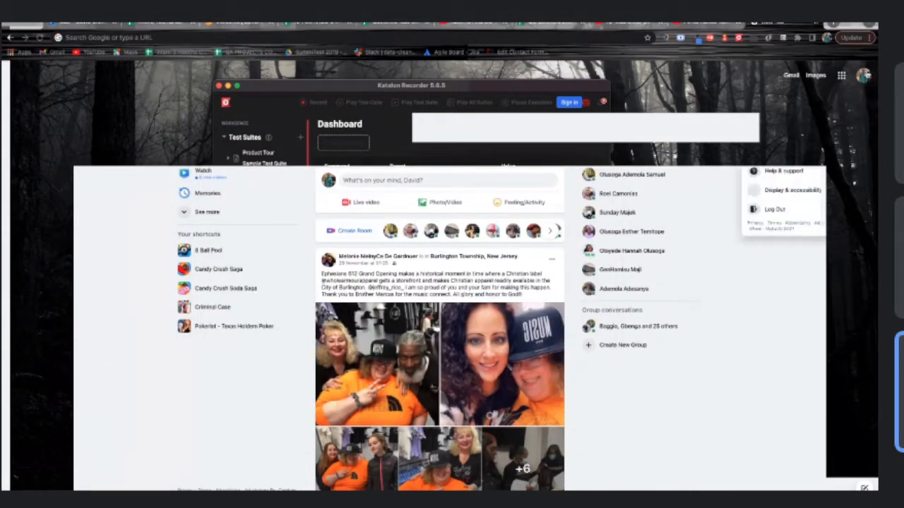
{"action": "left_click", "coordinate": [787, 211]}
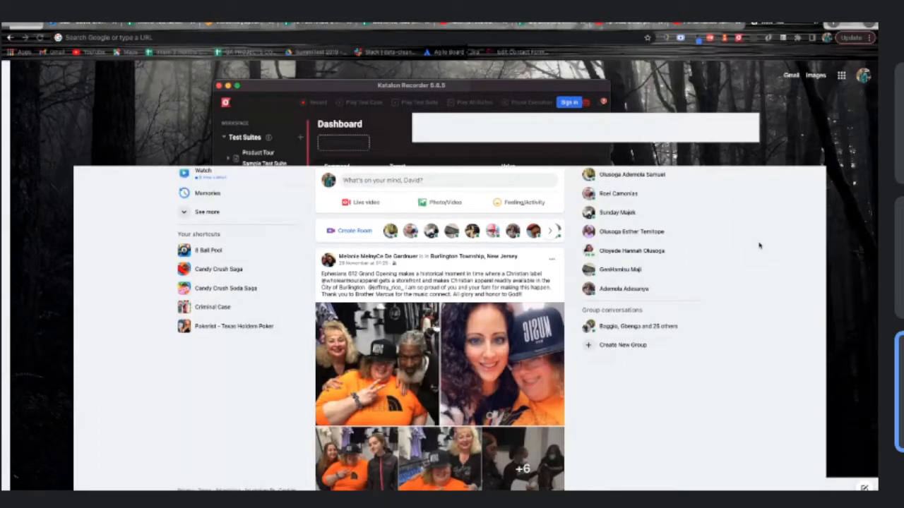
{"action": "left_click", "coordinate": [434, 144]}
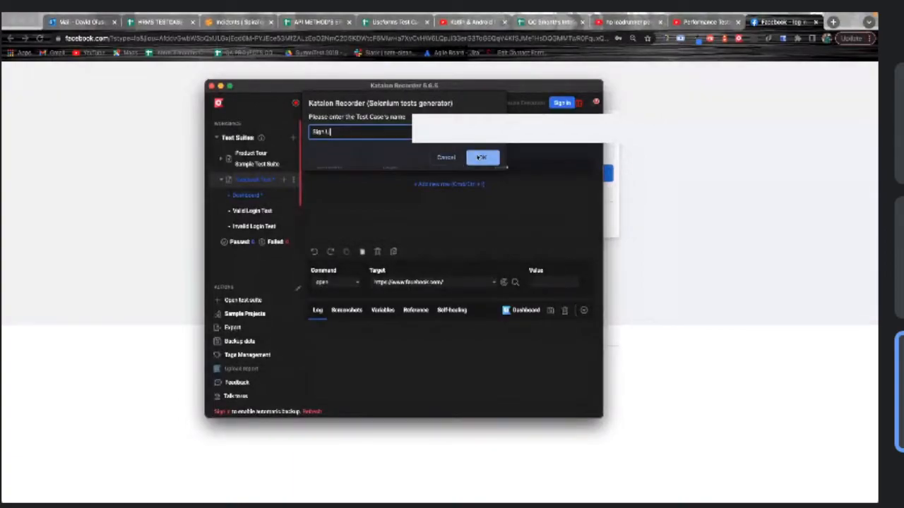
Confirm the name 'Sign Up' for the new test case in the Facebook Test suite
{"action": "left_click", "coordinate": [481, 157]}
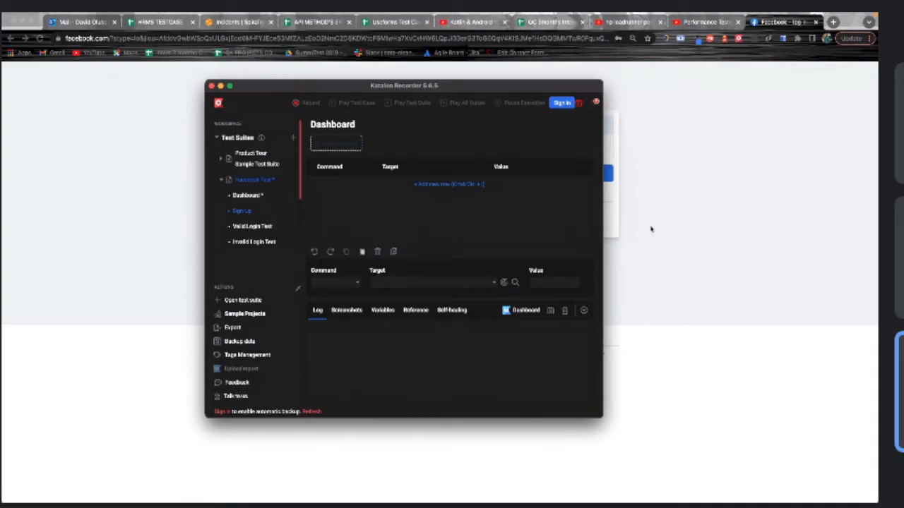
{"action": "left_click", "coordinate": [692, 194]}
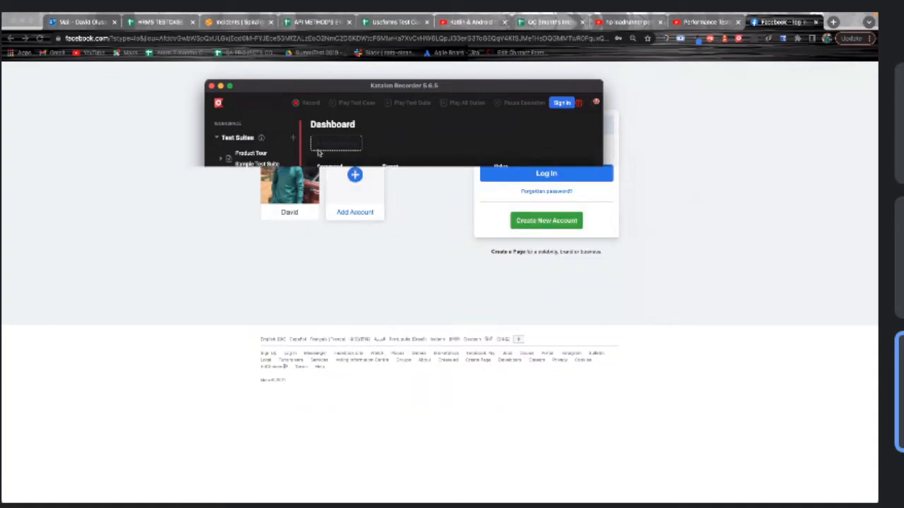
Remove the saved Facebook profile, close that tab, and drag Dashboard below Sign Up in the suite
{"action": "left_click", "coordinate": [264, 151]}
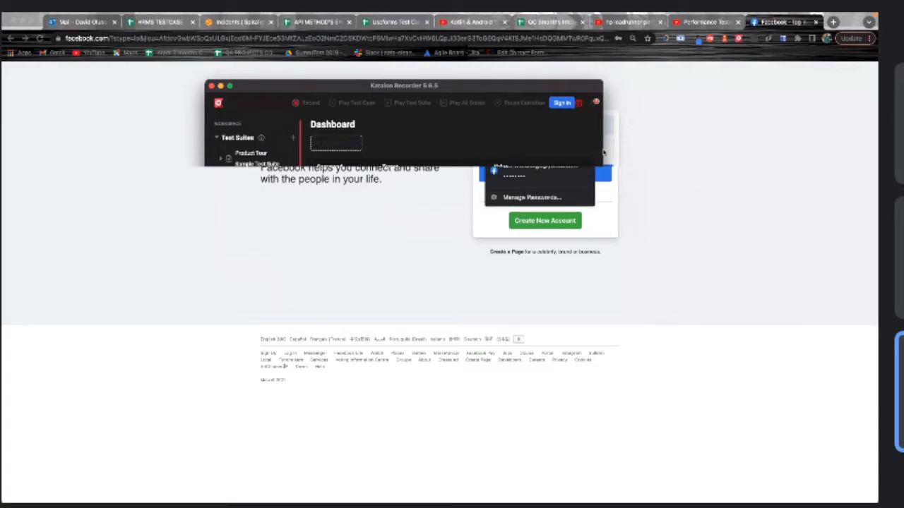
{"action": "left_click", "coordinate": [644, 154]}
{"action": "left_click", "coordinate": [576, 148]}
{"action": "left_click", "coordinate": [816, 24]}
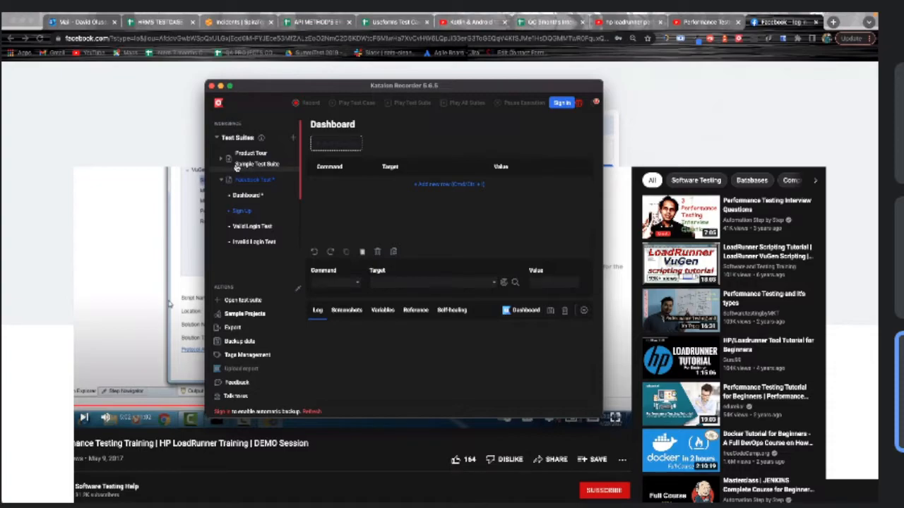
{"action": "left_click", "coordinate": [834, 23]}
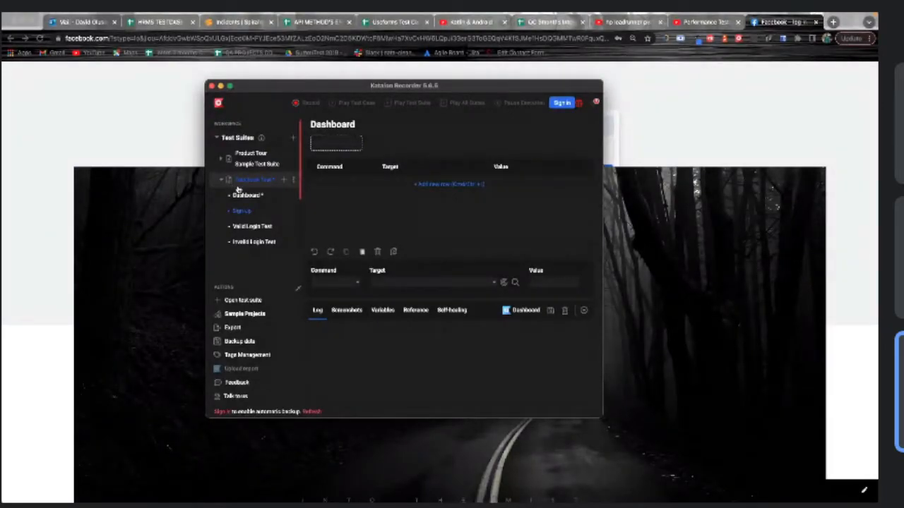
{"action": "left_click_drag", "start_coordinate": [238, 193], "coordinate": [240, 211]}
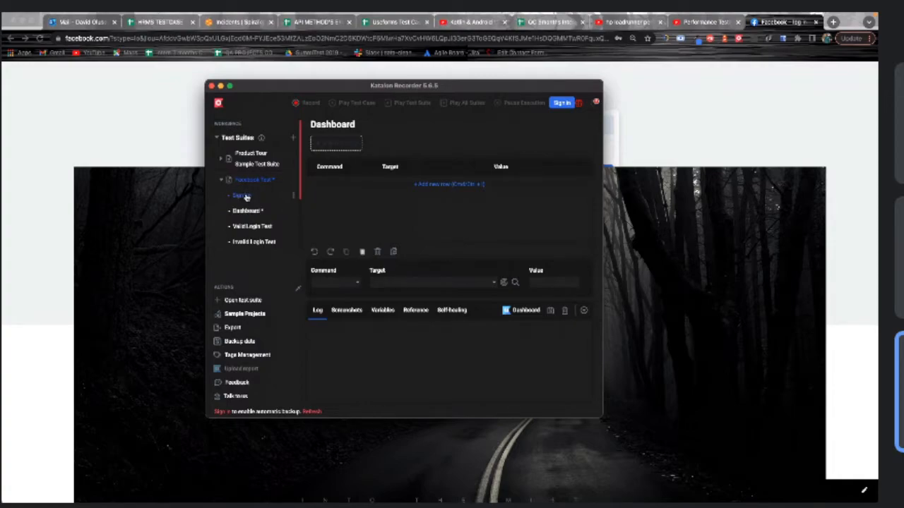
Start recording, go to facebook in the new window, and open the Create New Account form
{"action": "left_click", "coordinate": [298, 102]}
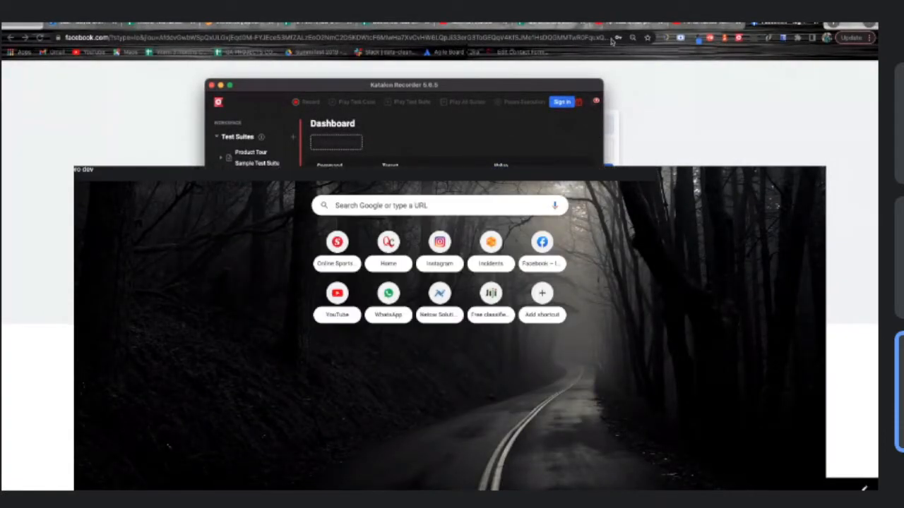
{"action": "type", "text": "acebook.com"}
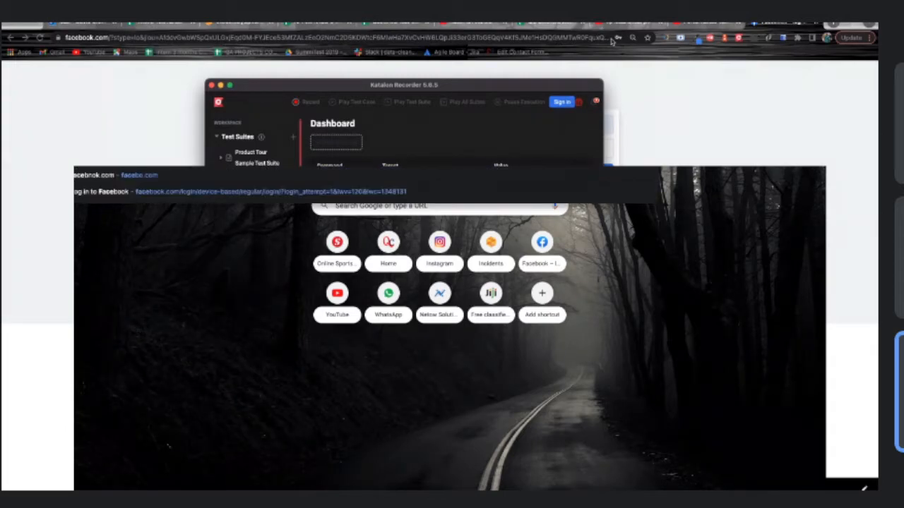
{"action": "key", "text": "Return"}
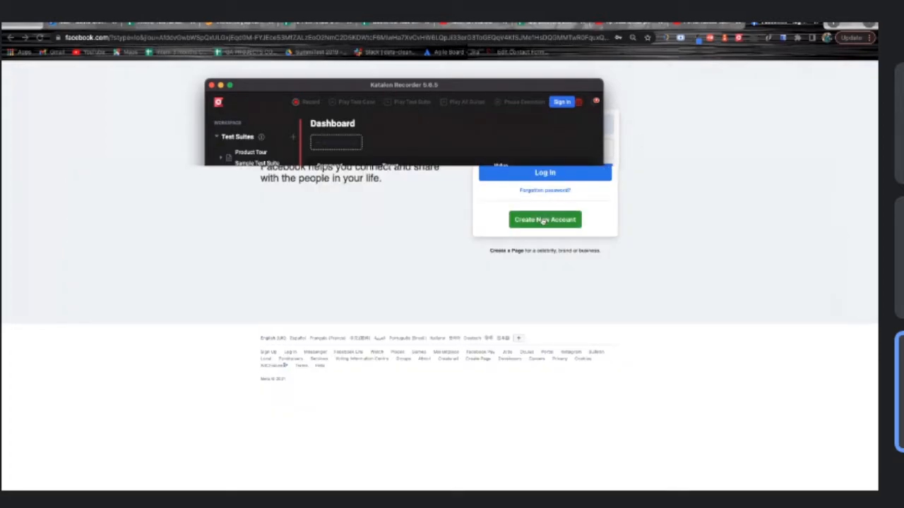
{"action": "left_click", "coordinate": [542, 220]}
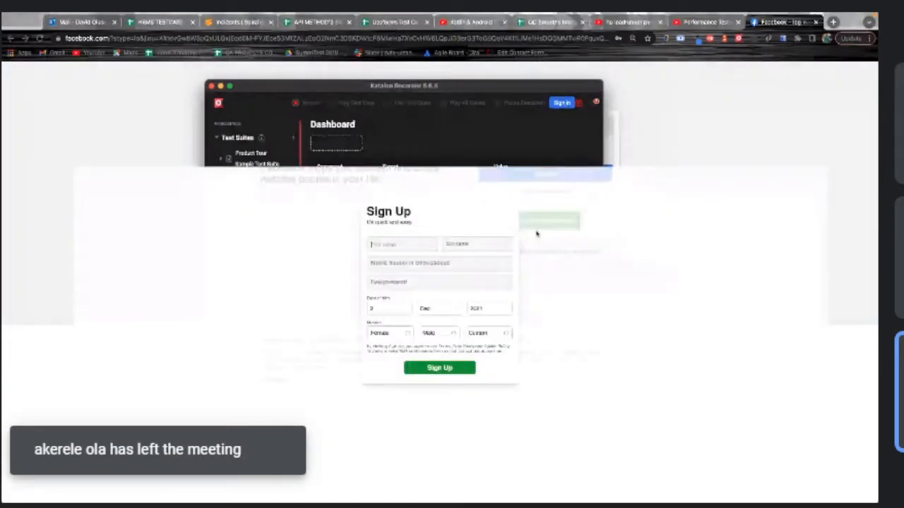
Enter the test account's first name and surname in the Sign Up form
{"action": "left_click", "coordinate": [376, 246]}
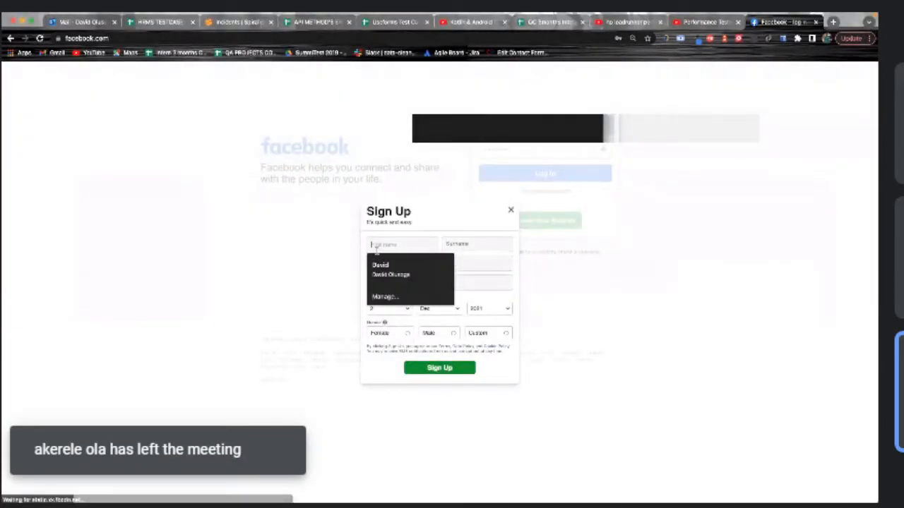
{"action": "left_click", "coordinate": [382, 244]}
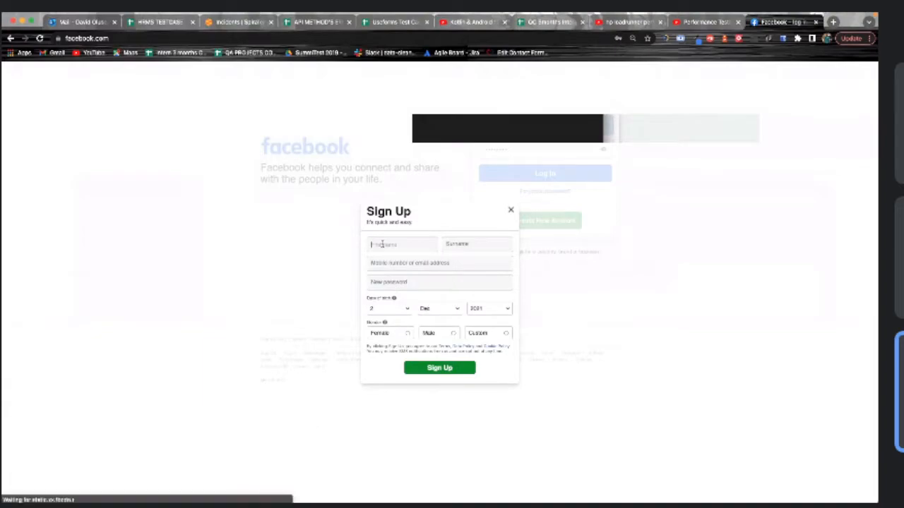
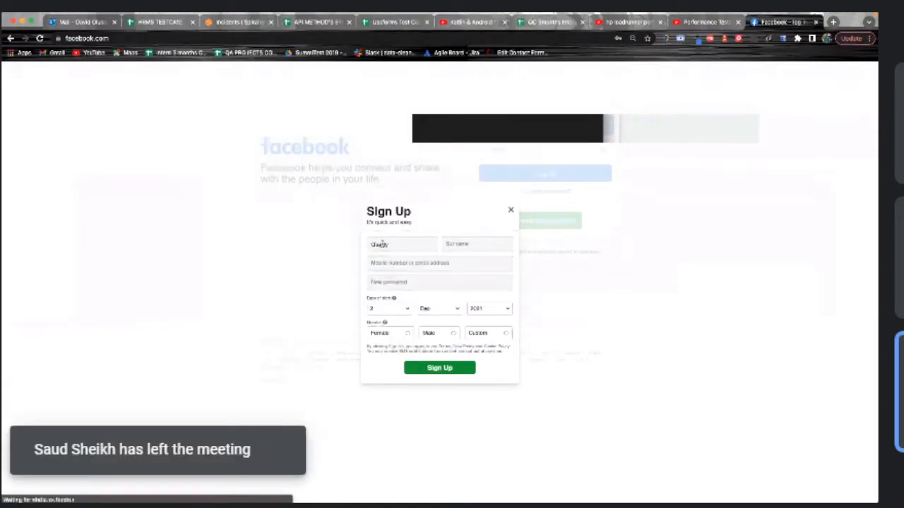
{"action": "left_click", "coordinate": [471, 244]}
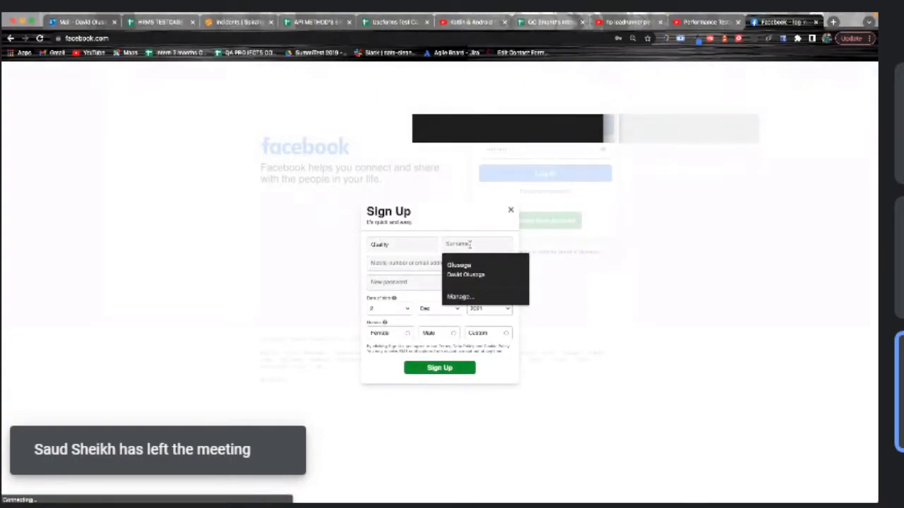
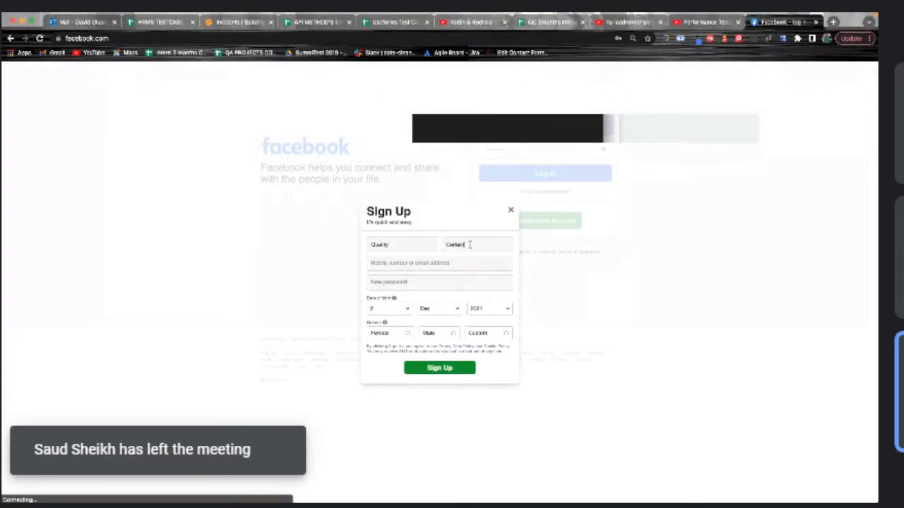
Type the account's email address into the mobile number or email field, correcting typos
{"action": "left_click", "coordinate": [424, 261]}
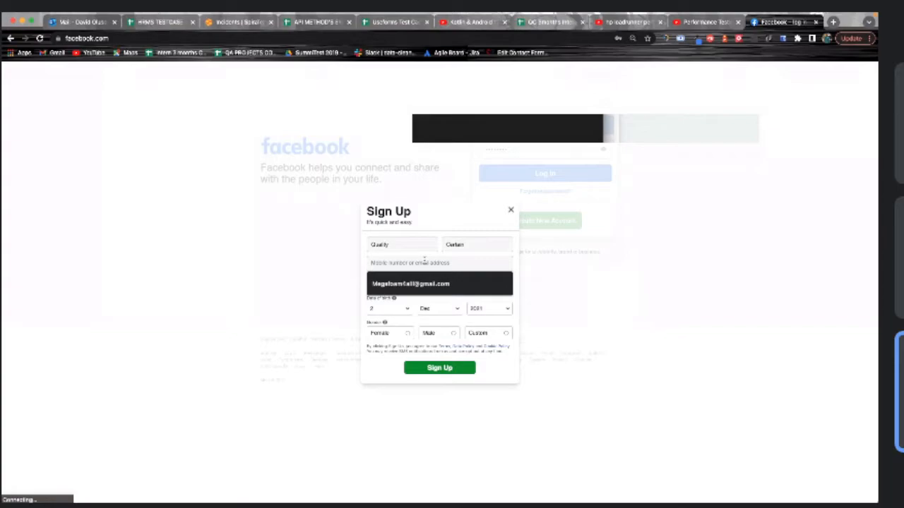
{"action": "type", "text": "d6pri"}
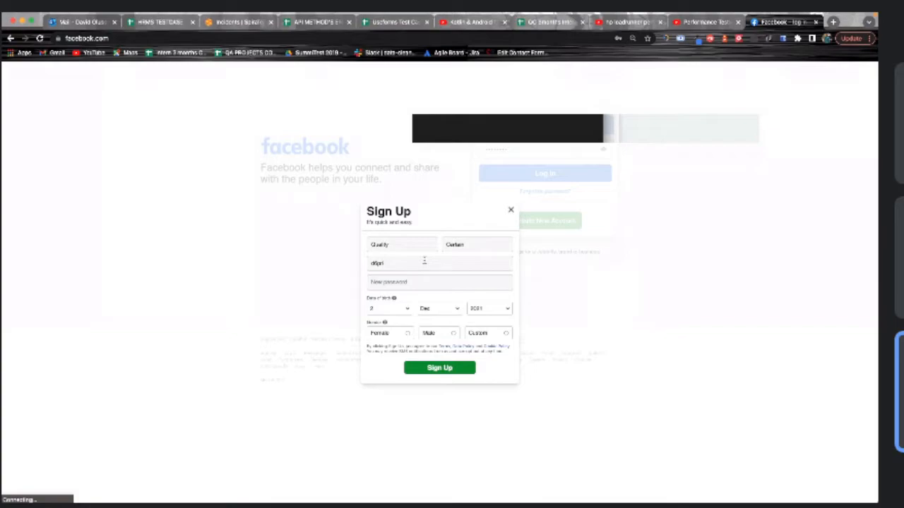
{"action": "type", "text": "nts"}
{"action": "key", "text": "BackSpace"}
{"action": "key", "text": "BackSpace"}
{"action": "key", "text": "BackSpace"}
{"action": "key", "text": "BackSpace"}
{"action": "key", "text": "BackSpace"}
{"action": "key", "text": "BackSpace"}
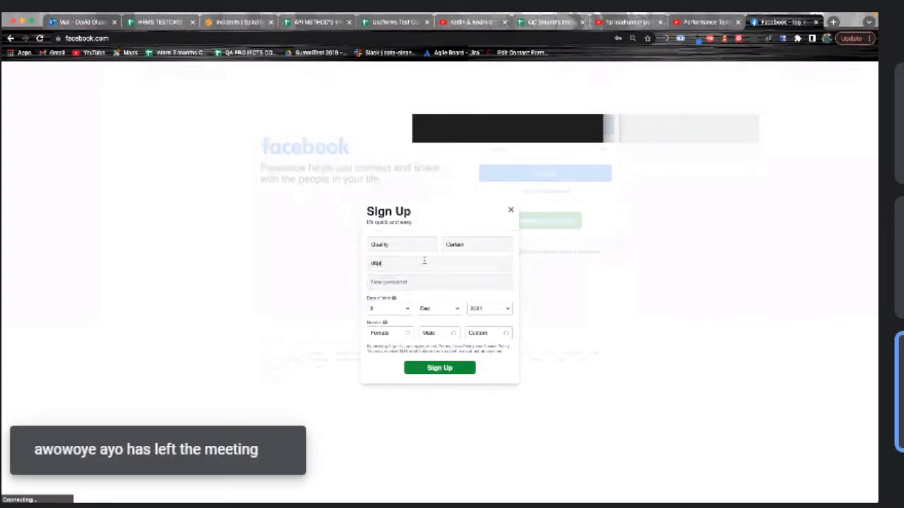
{"action": "key", "text": "BackSpace"}
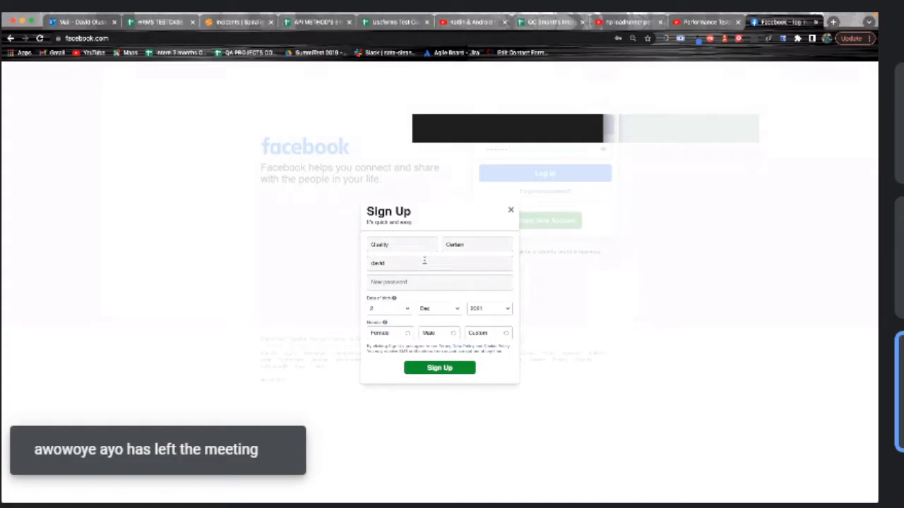
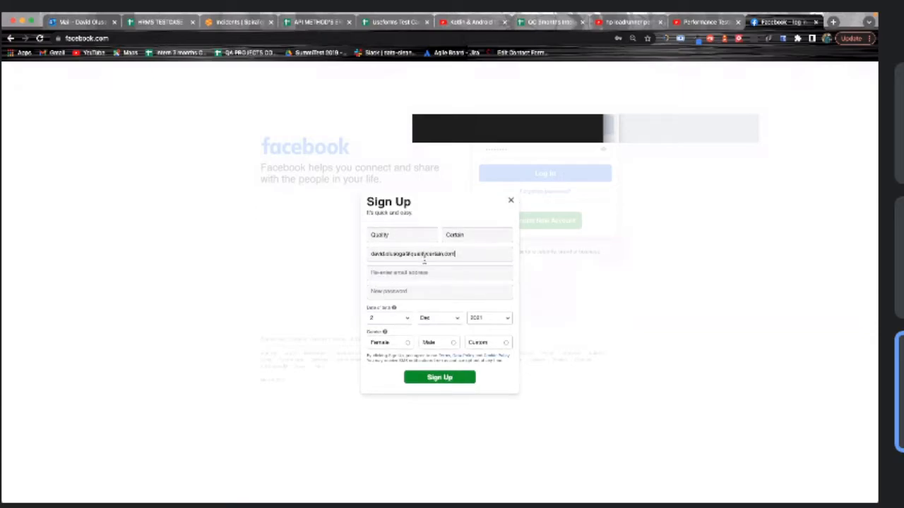
Copy the entered email and paste it into the Re-enter email field
{"action": "left_click", "coordinate": [428, 268]}
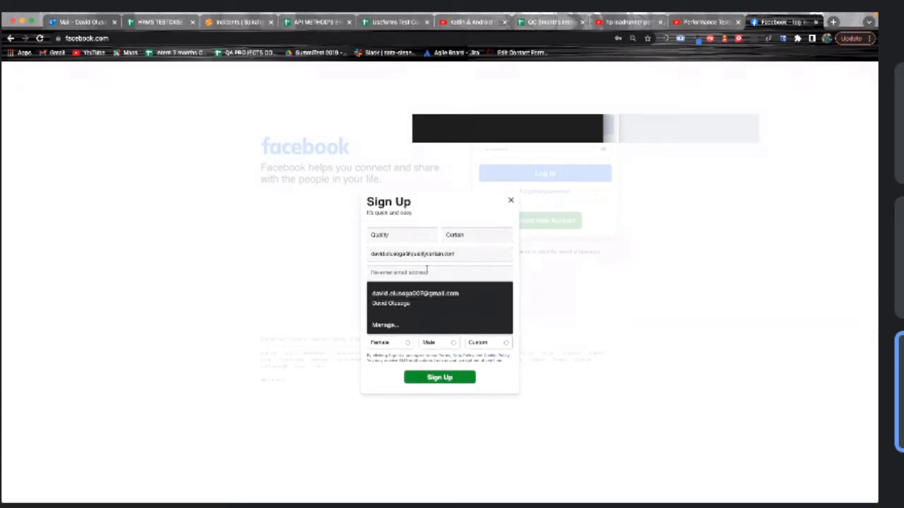
{"action": "left_click_drag", "start_coordinate": [472, 254], "coordinate": [352, 255]}
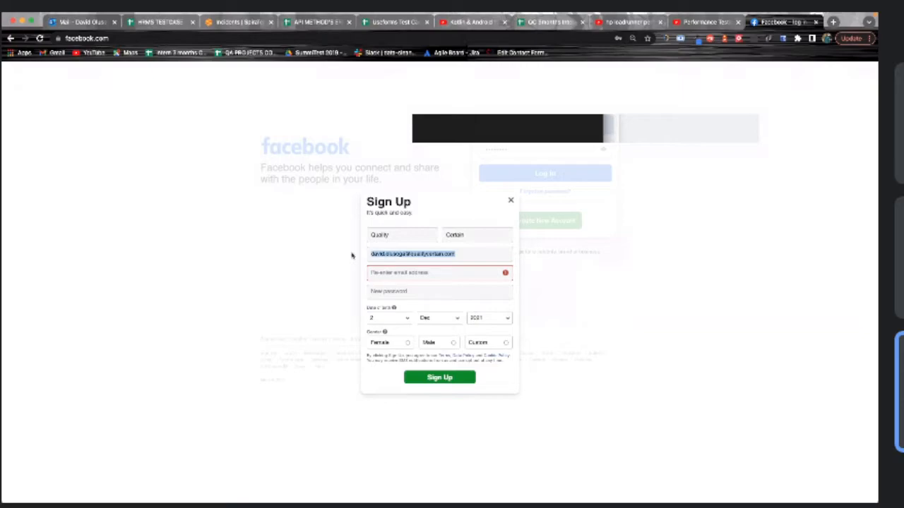
{"action": "key", "text": "super+c"}
{"action": "left_click", "coordinate": [381, 274]}
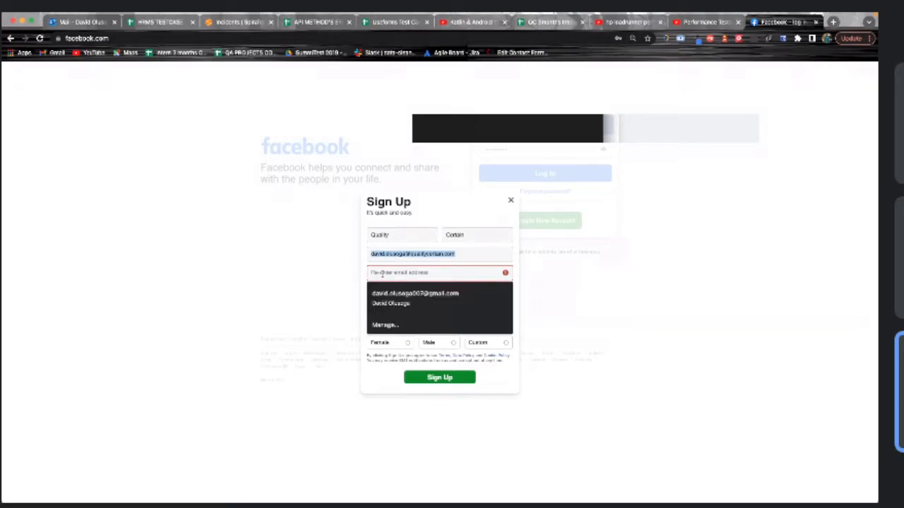
{"action": "key", "text": "super+v"}
Enter a new account password in the New password field
{"action": "left_click", "coordinate": [398, 293]}
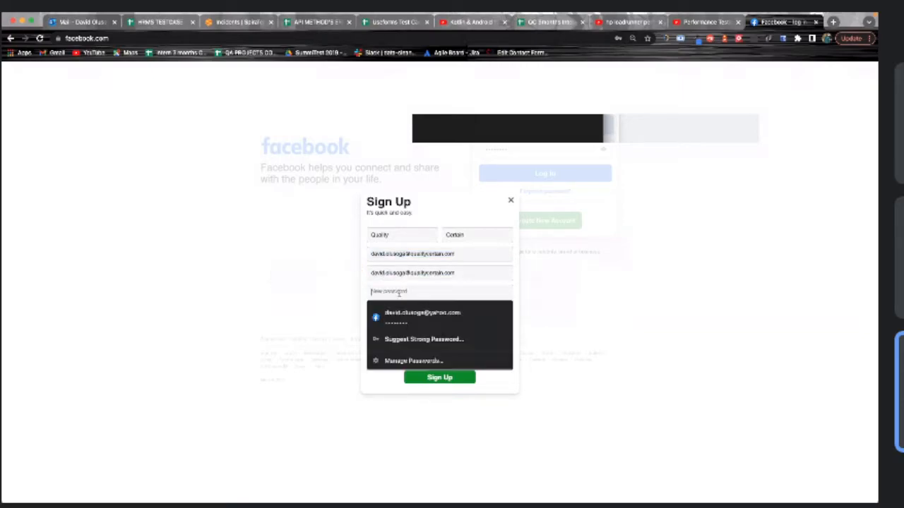
{"action": "type", "text": "•"}
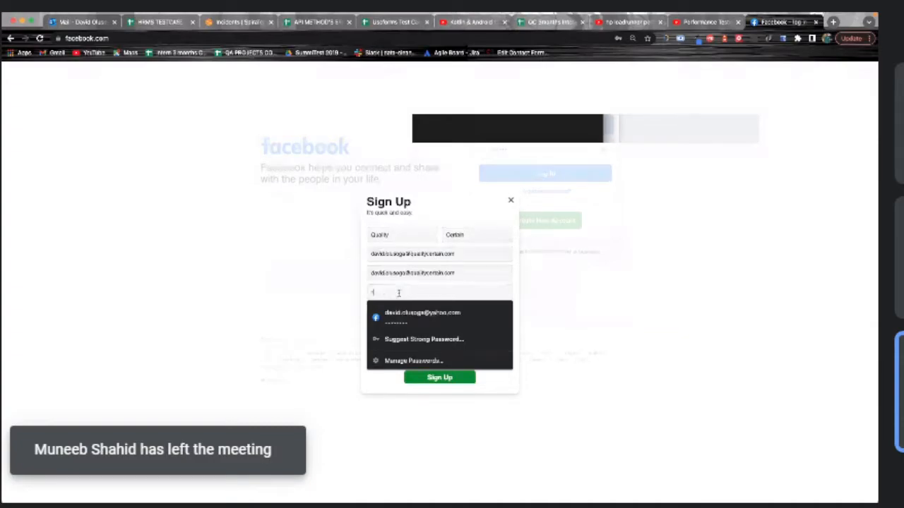
{"action": "key", "text": "BackSpace"}
{"action": "type", "text": "•••••••"}
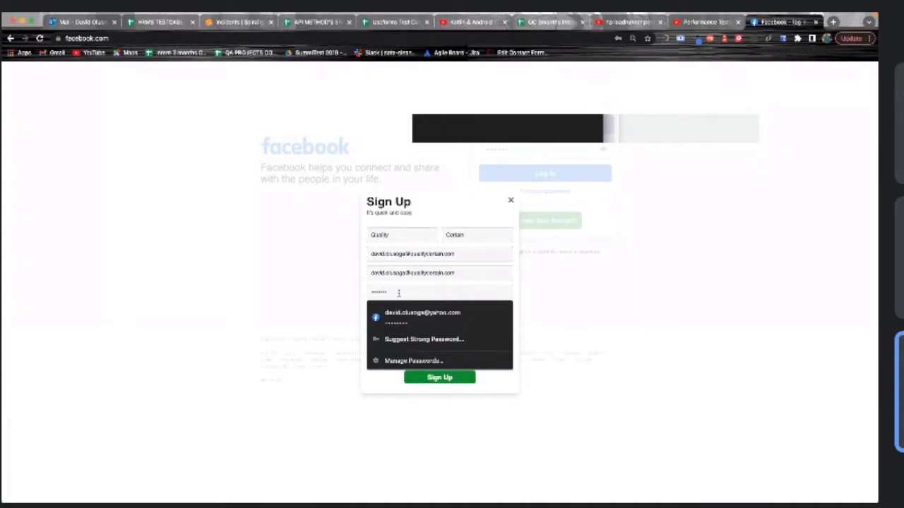
{"action": "type", "text": "••"}
{"action": "left_click", "coordinate": [470, 274]}
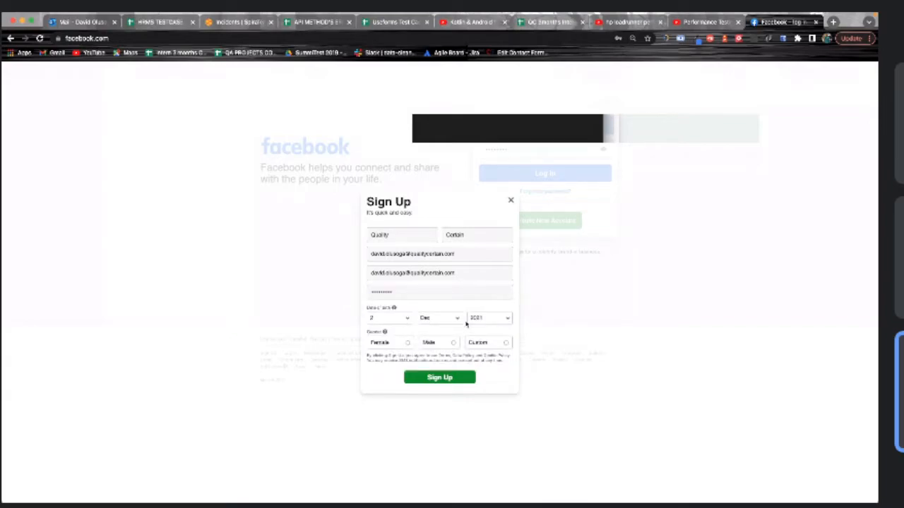
Set birth year 1984, choose Female gender, and submit the Sign Up form
{"action": "left_click", "coordinate": [508, 319]}
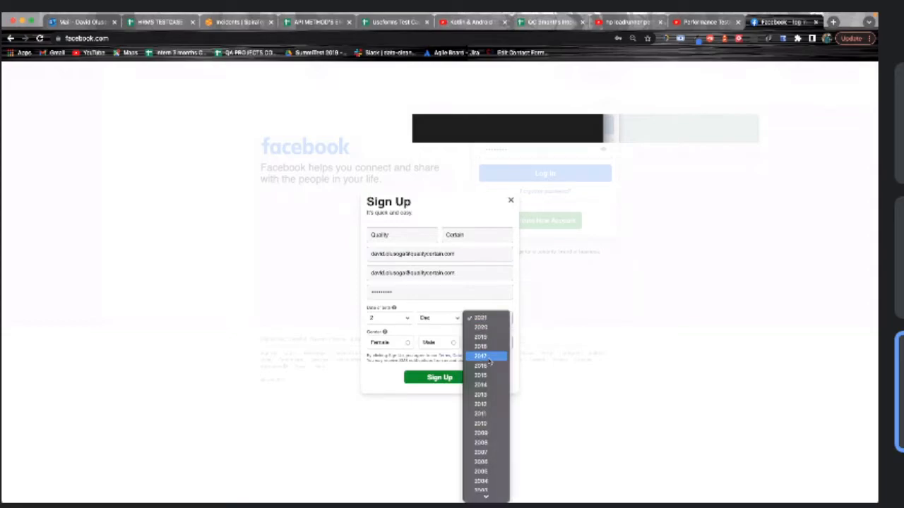
{"action": "scroll", "coordinate": [482, 384], "scroll_direction": "down", "scroll_amount": 5}
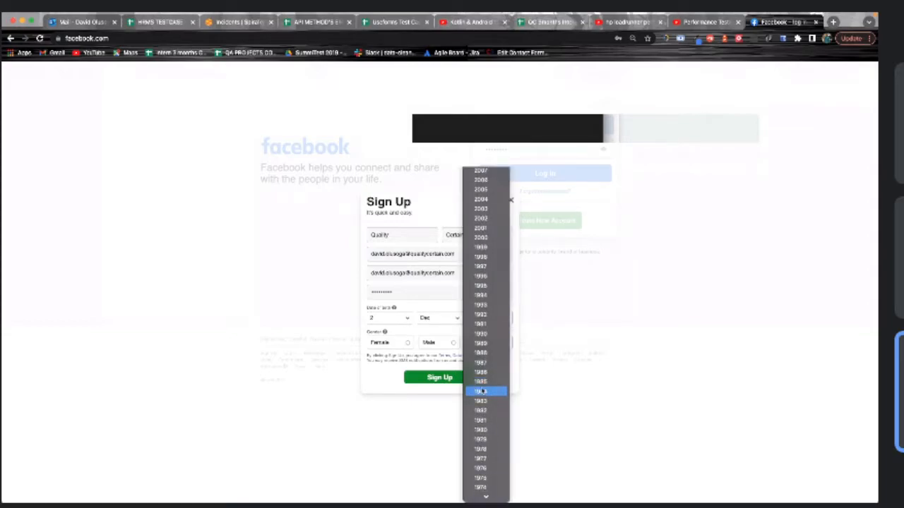
{"action": "left_click", "coordinate": [481, 391]}
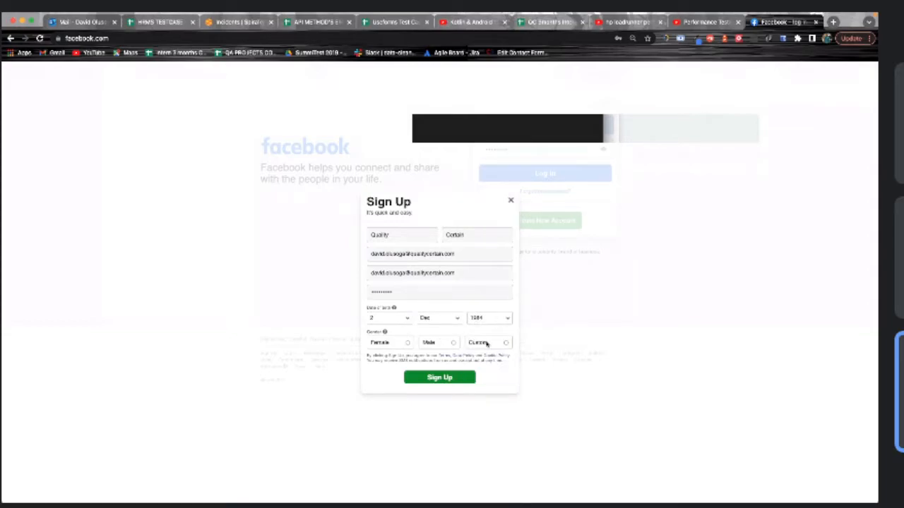
{"action": "left_click", "coordinate": [438, 377]}
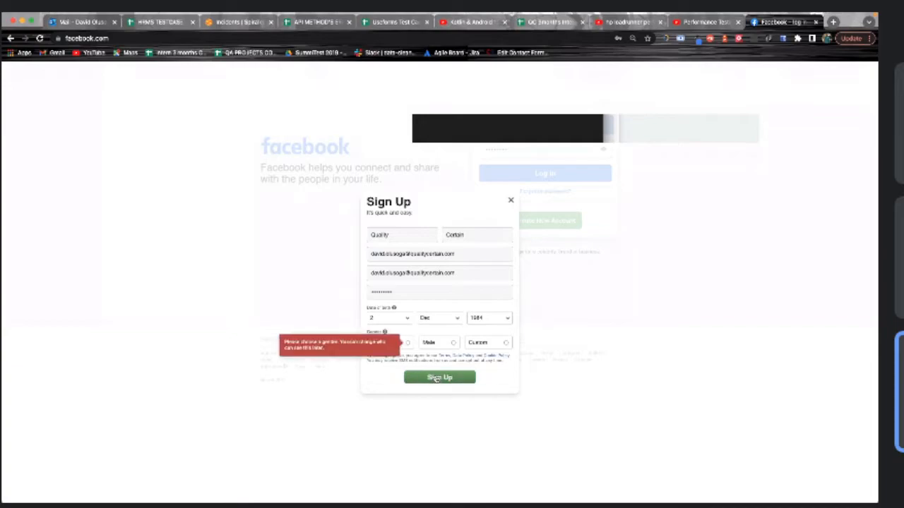
{"action": "left_click", "coordinate": [408, 342]}
{"action": "left_click", "coordinate": [427, 378]}
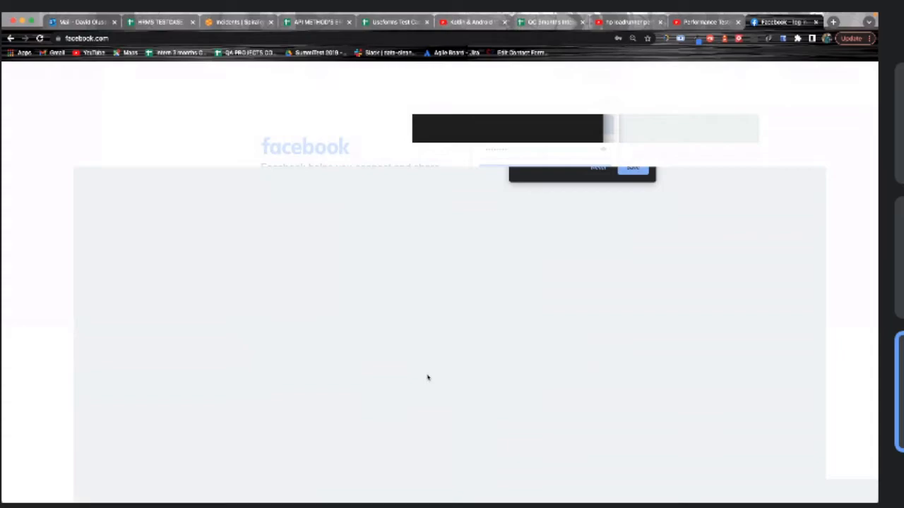
Save the password in Chrome, focus the confirmation code field, and reload Facebook
{"action": "left_click", "coordinate": [630, 168]}
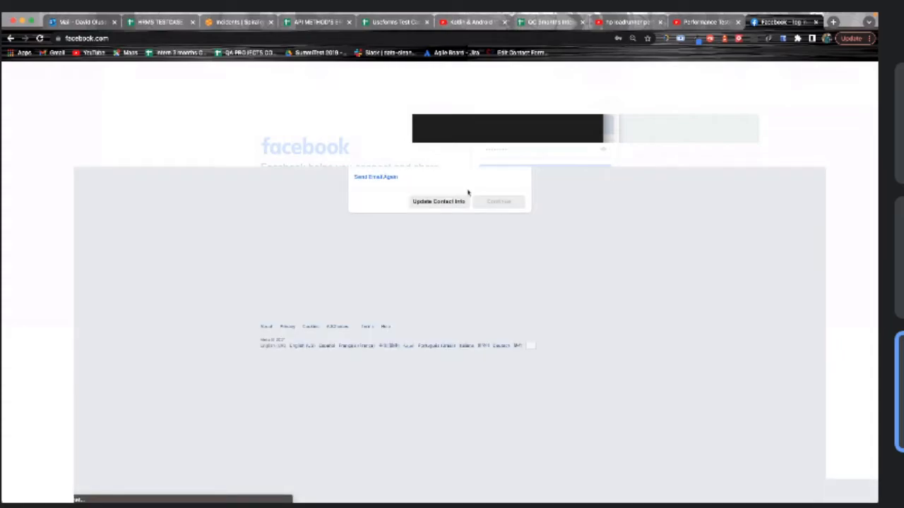
{"action": "left_click", "coordinate": [387, 158]}
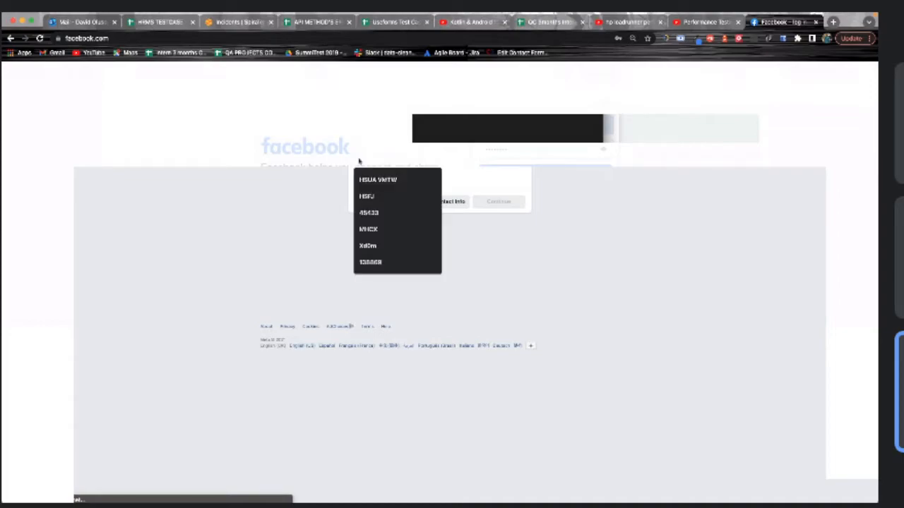
{"action": "left_click", "coordinate": [40, 38]}
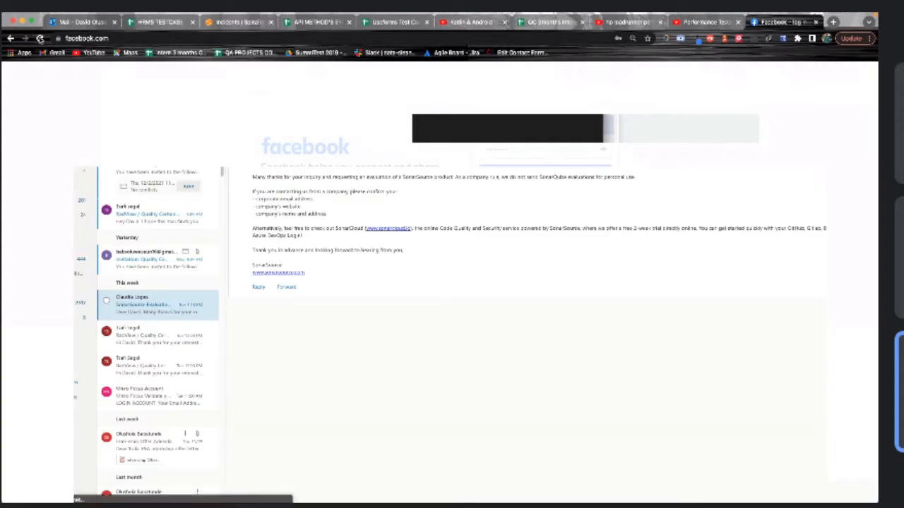
Check Outlook's RSS Feeds, Junk Email and Inbox for the Facebook email, then reload Inbox
{"action": "left_click", "coordinate": [82, 22]}
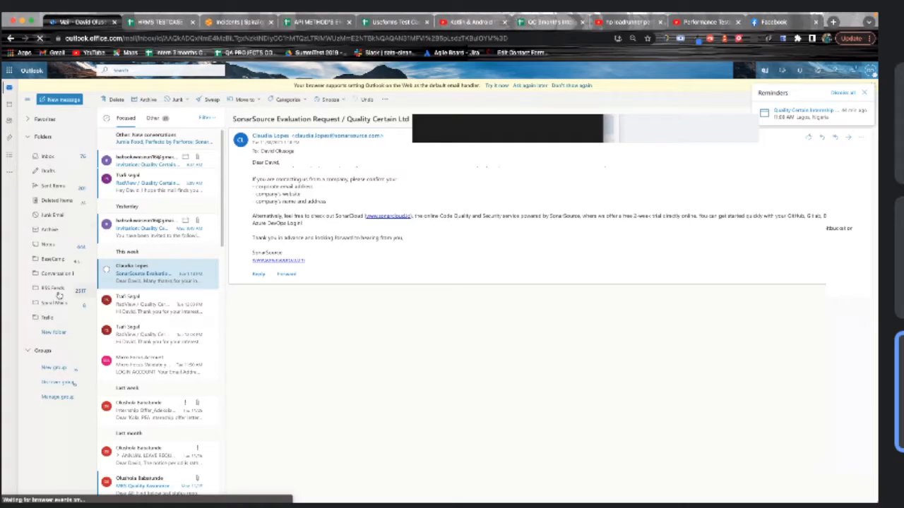
{"action": "left_click", "coordinate": [59, 293]}
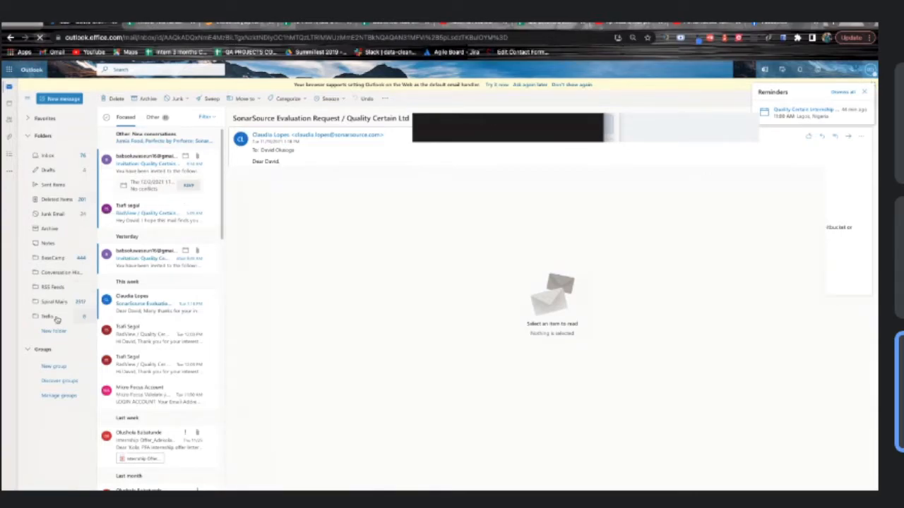
{"action": "left_click", "coordinate": [62, 216]}
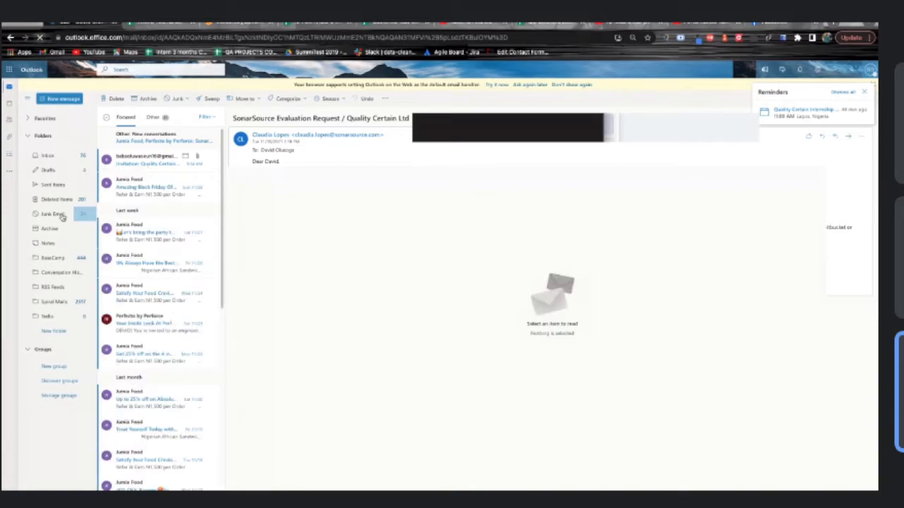
{"action": "left_click", "coordinate": [44, 159]}
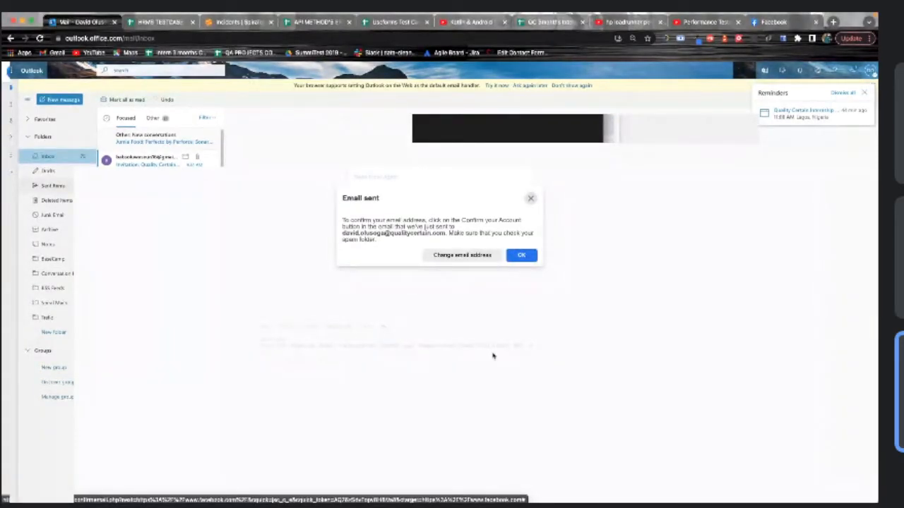
{"action": "left_click", "coordinate": [520, 256]}
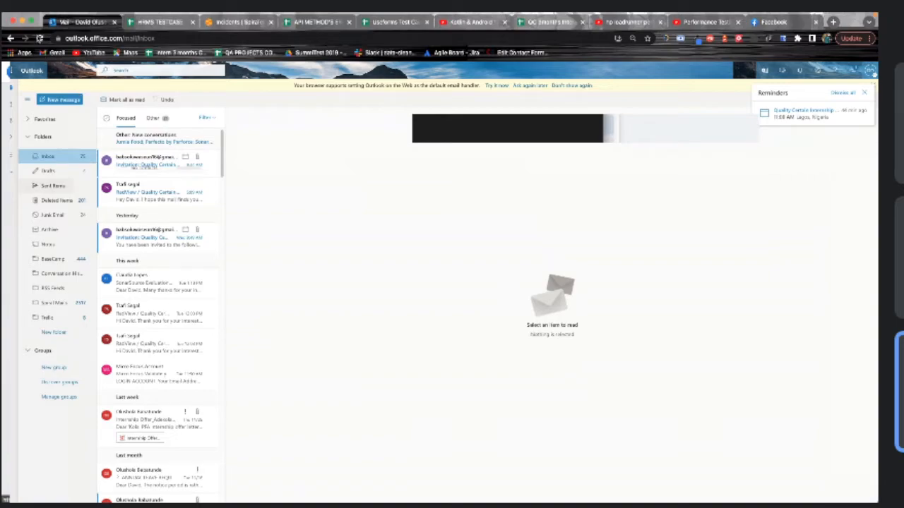
{"action": "left_click", "coordinate": [40, 38]}
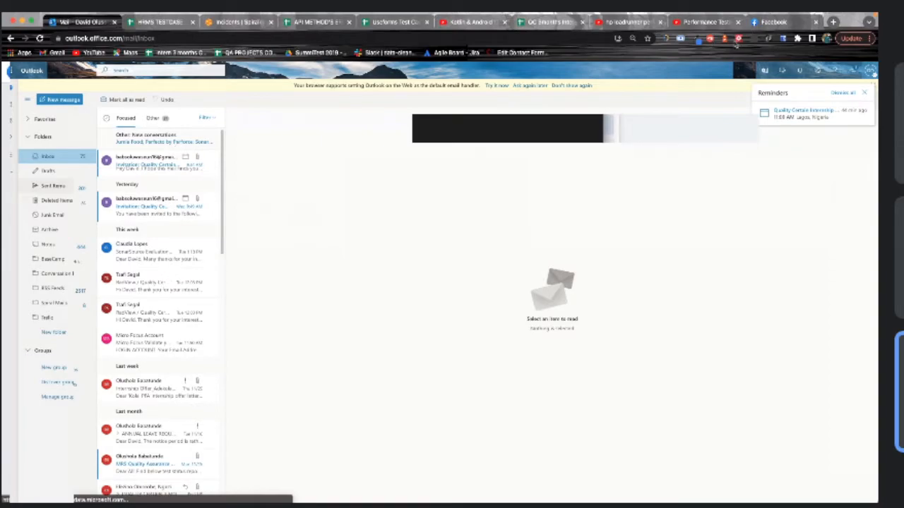
{"action": "left_click", "coordinate": [738, 39]}
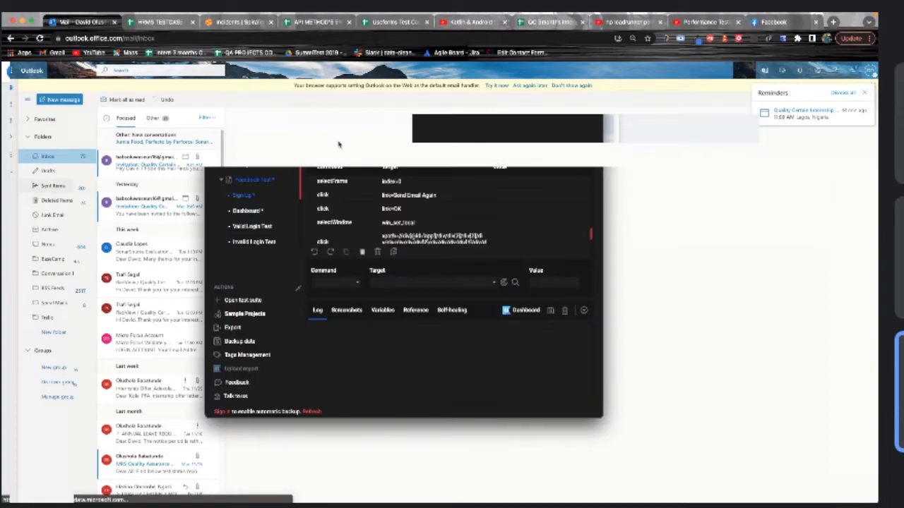
Scroll through the recorded Sign Up commands, then select the empty Dashboard test case
{"action": "scroll", "coordinate": [406, 219], "scroll_direction": "down", "scroll_amount": 1}
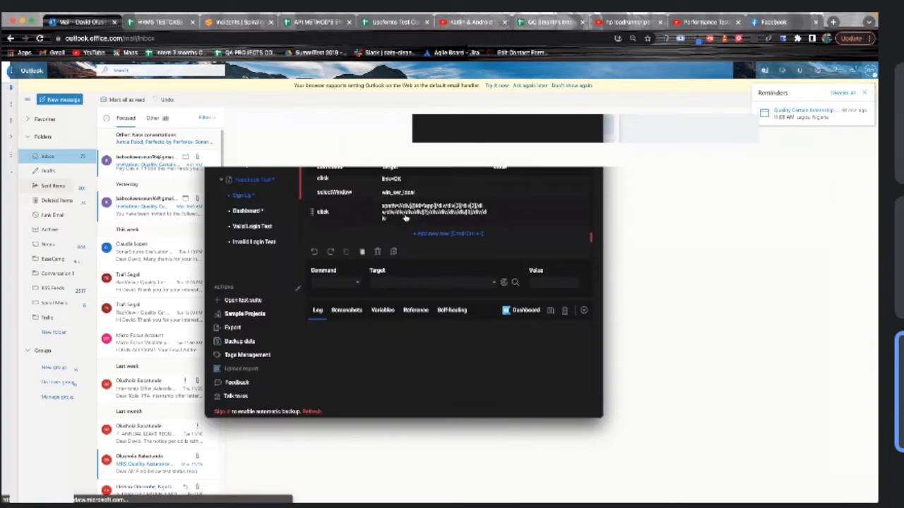
{"action": "scroll", "coordinate": [406, 219], "scroll_direction": "up", "scroll_amount": 1}
{"action": "scroll", "coordinate": [405, 219], "scroll_direction": "up", "scroll_amount": 2}
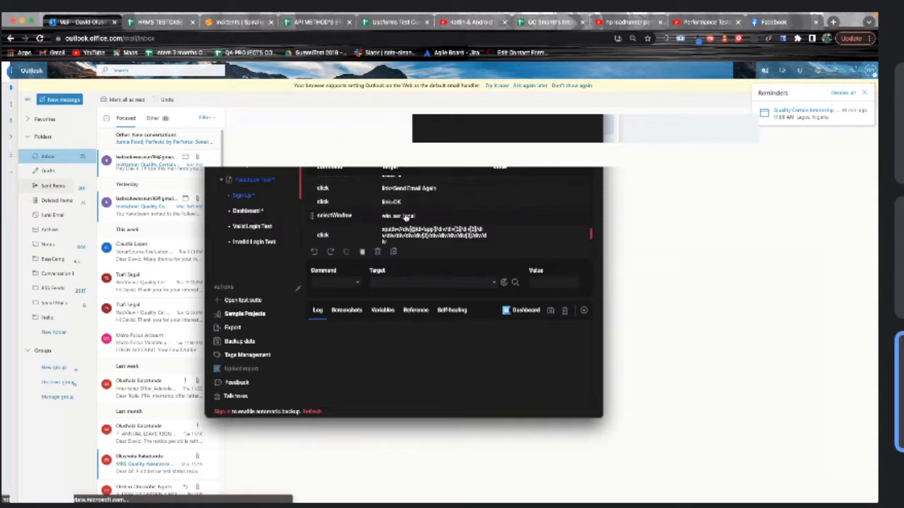
{"action": "scroll", "coordinate": [406, 219], "scroll_direction": "down", "scroll_amount": 3}
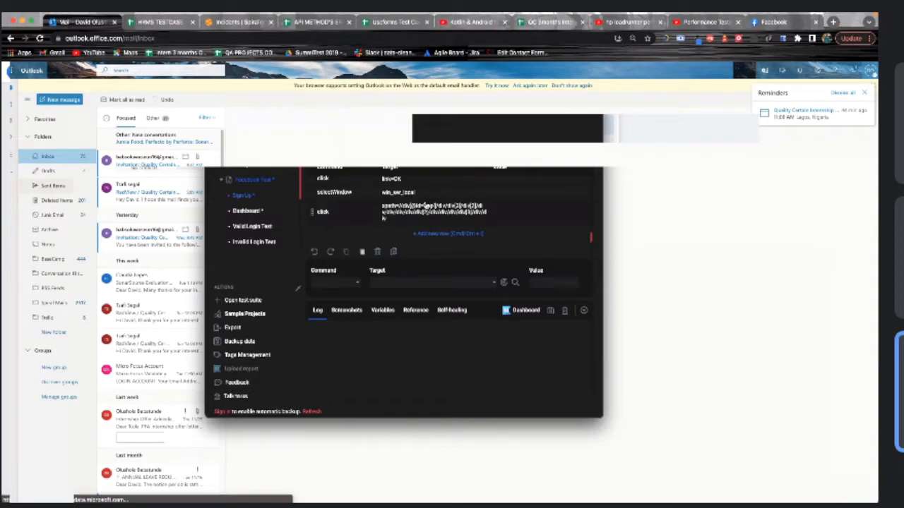
{"action": "scroll", "coordinate": [426, 205], "scroll_direction": "up", "scroll_amount": 4}
{"action": "scroll", "coordinate": [426, 205], "scroll_direction": "up", "scroll_amount": 5}
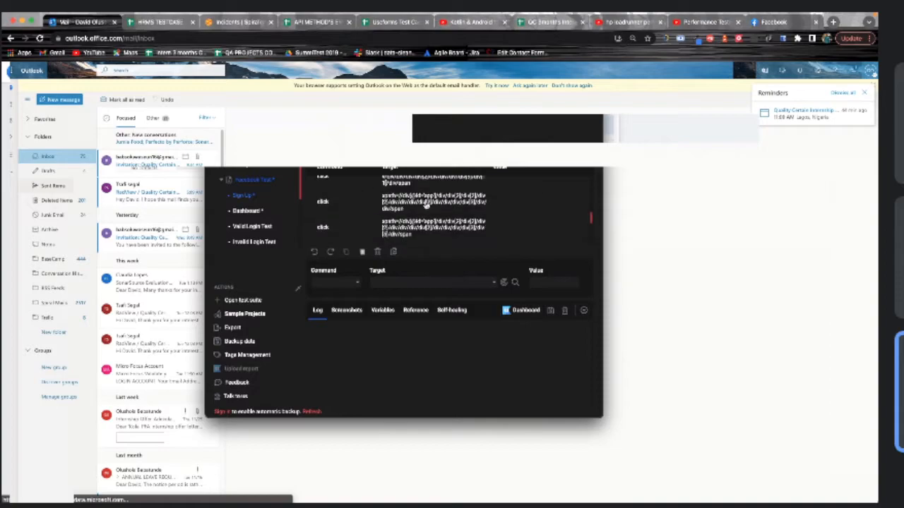
{"action": "scroll", "coordinate": [426, 206], "scroll_direction": "up", "scroll_amount": 1}
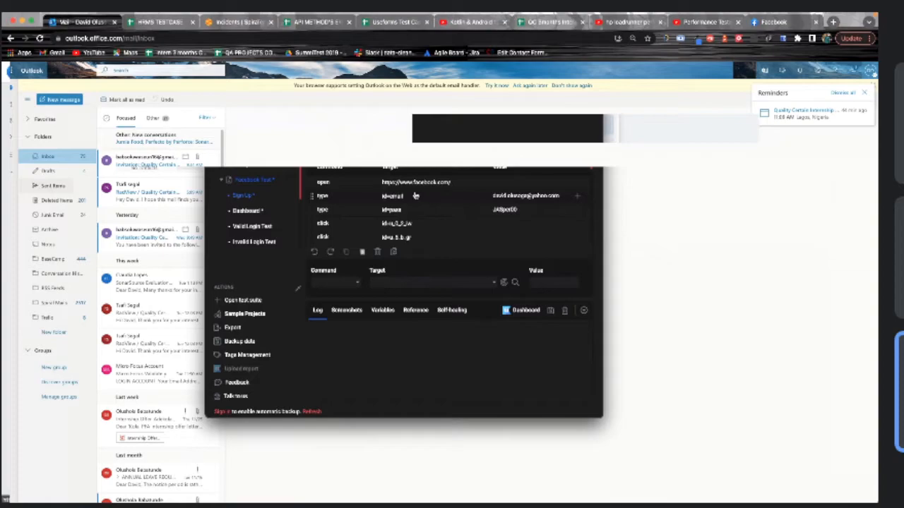
{"action": "scroll", "coordinate": [432, 198], "scroll_direction": "down", "scroll_amount": 1}
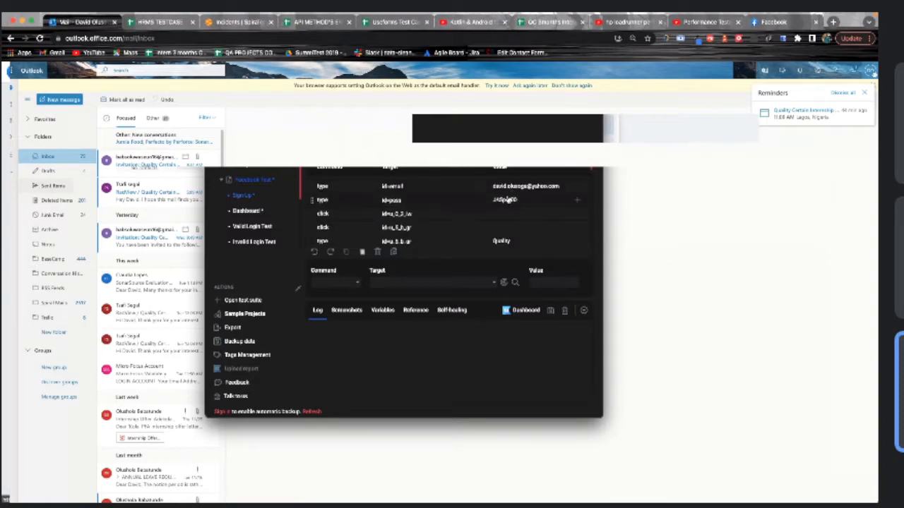
{"action": "scroll", "coordinate": [499, 205], "scroll_direction": "down", "scroll_amount": 1}
{"action": "scroll", "coordinate": [499, 205], "scroll_direction": "down", "scroll_amount": 1}
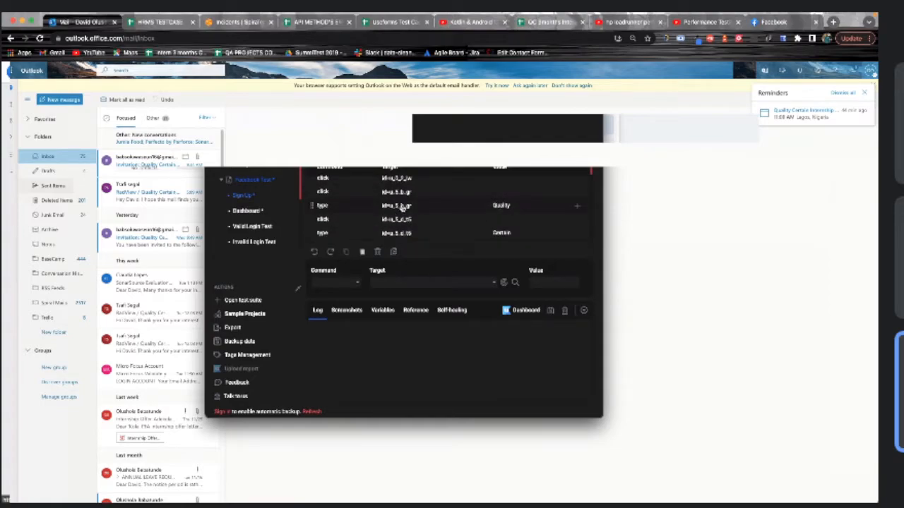
{"action": "scroll", "coordinate": [401, 206], "scroll_direction": "down", "scroll_amount": 1}
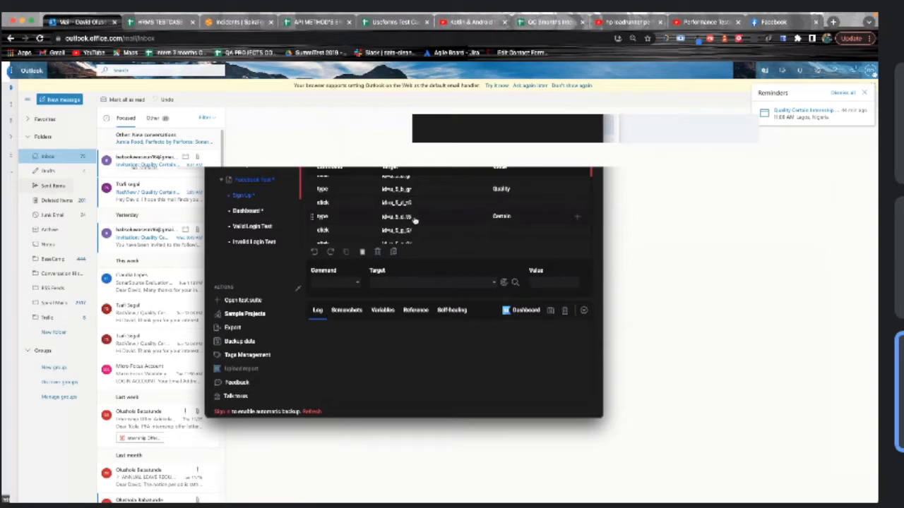
{"action": "scroll", "coordinate": [415, 220], "scroll_direction": "down", "scroll_amount": 2}
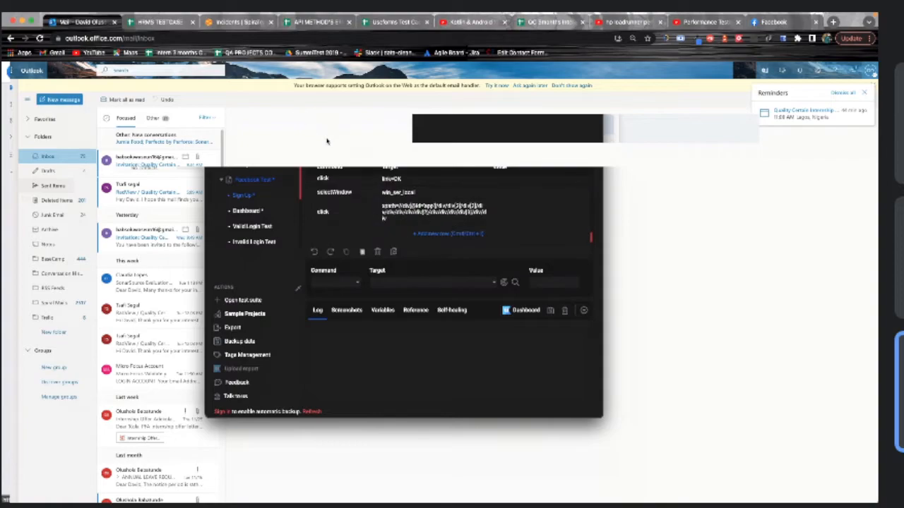
{"action": "left_click", "coordinate": [252, 212]}
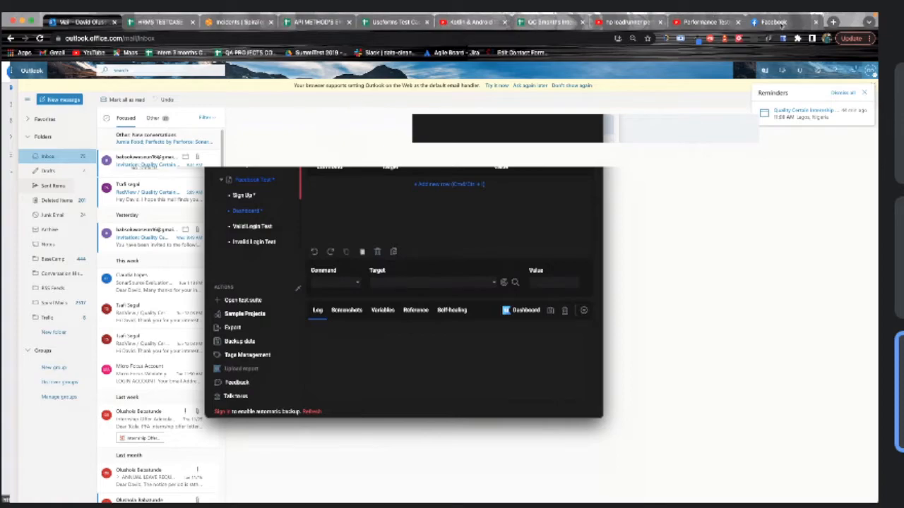
Return to Facebook and log out, confirming with the Log Out button
{"action": "left_click", "coordinate": [779, 23]}
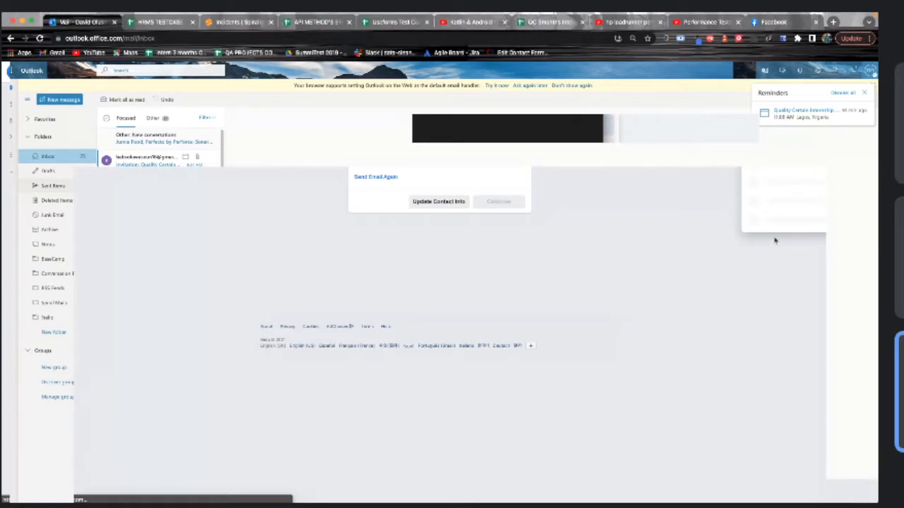
{"action": "left_click", "coordinate": [775, 220]}
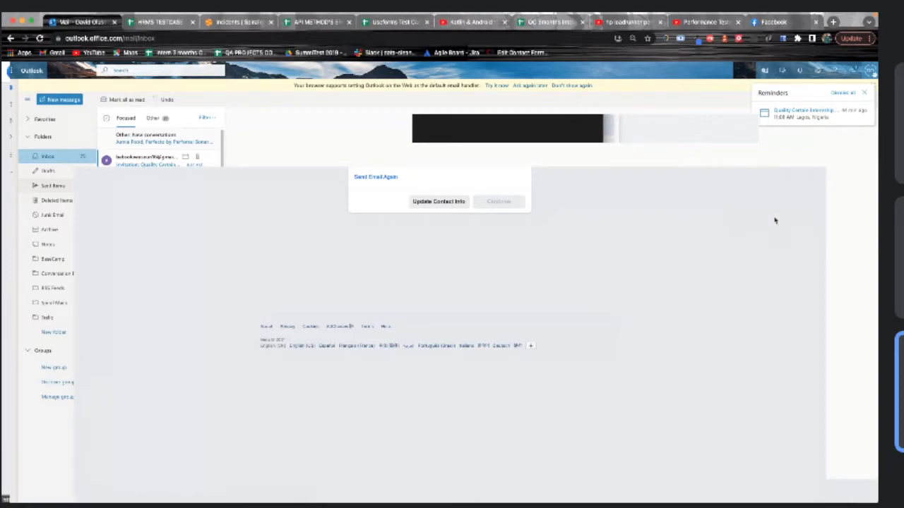
{"action": "left_click", "coordinate": [768, 96]}
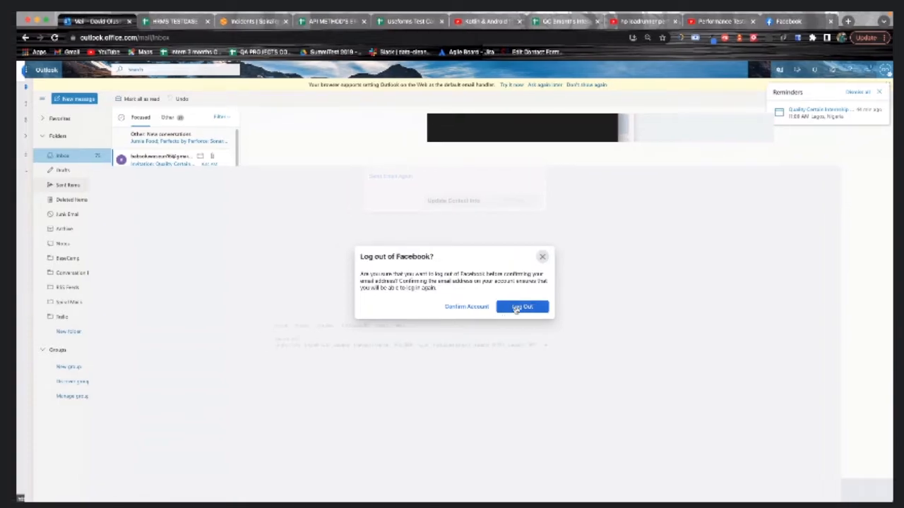
{"action": "left_click", "coordinate": [516, 309]}
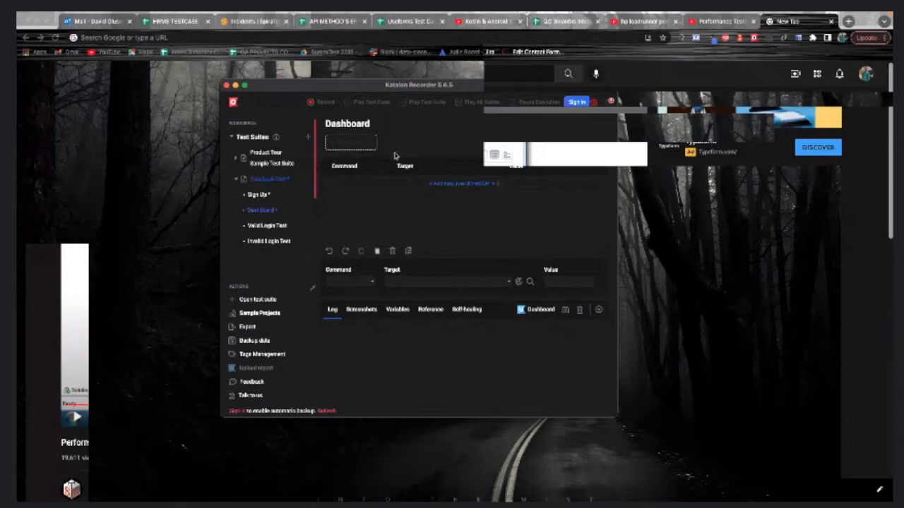
Record the Dashboard test: open facebook and log in with the saved account credentials
{"action": "left_click", "coordinate": [308, 106]}
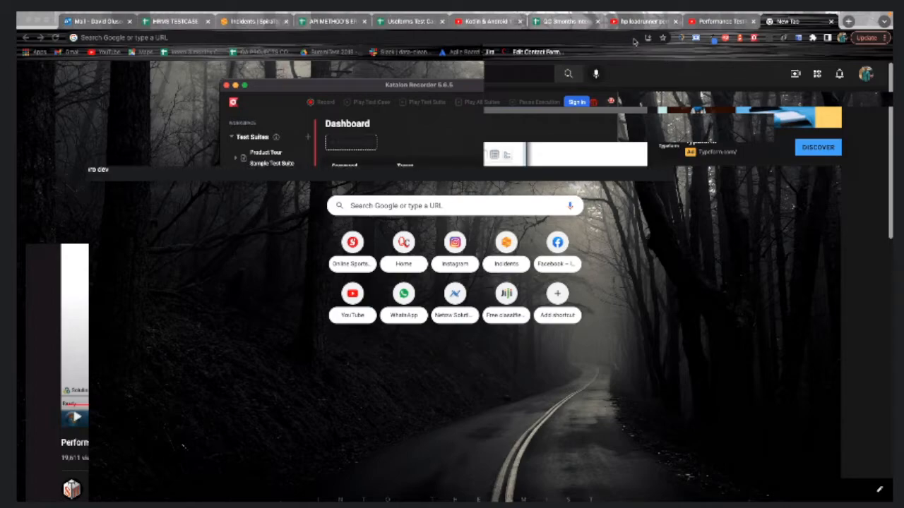
{"action": "type", "text": "fac"}
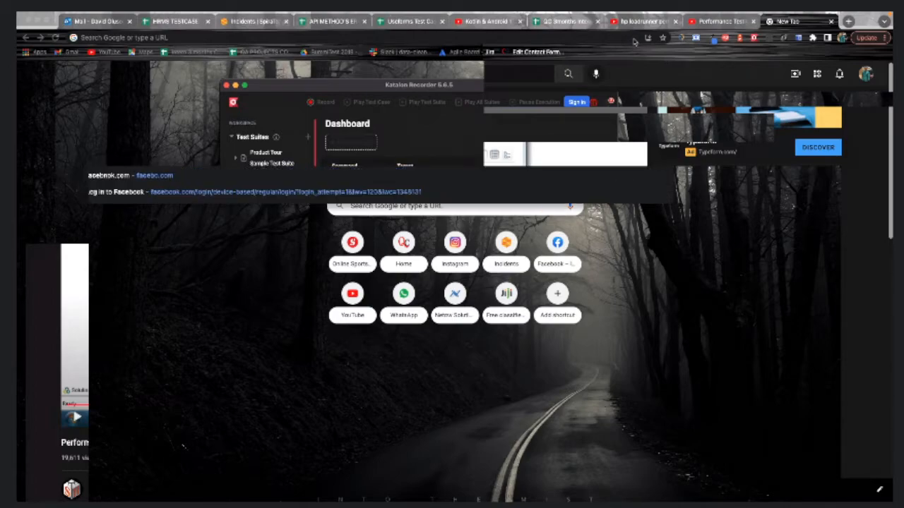
{"action": "key", "text": "Return"}
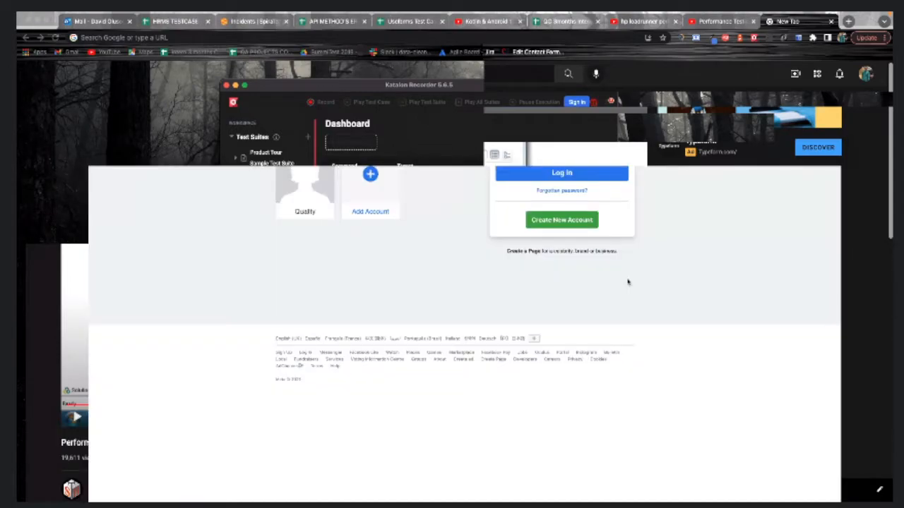
{"action": "left_click", "coordinate": [524, 124]}
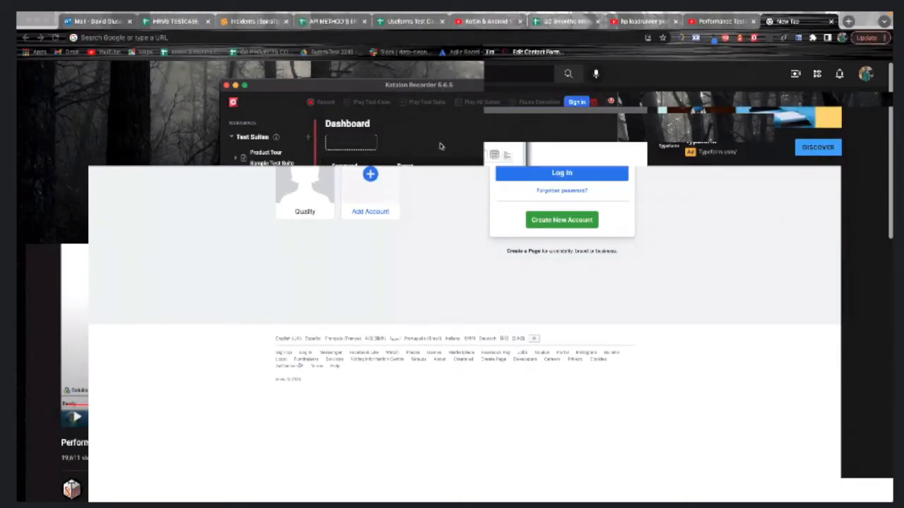
{"action": "left_click", "coordinate": [534, 143]}
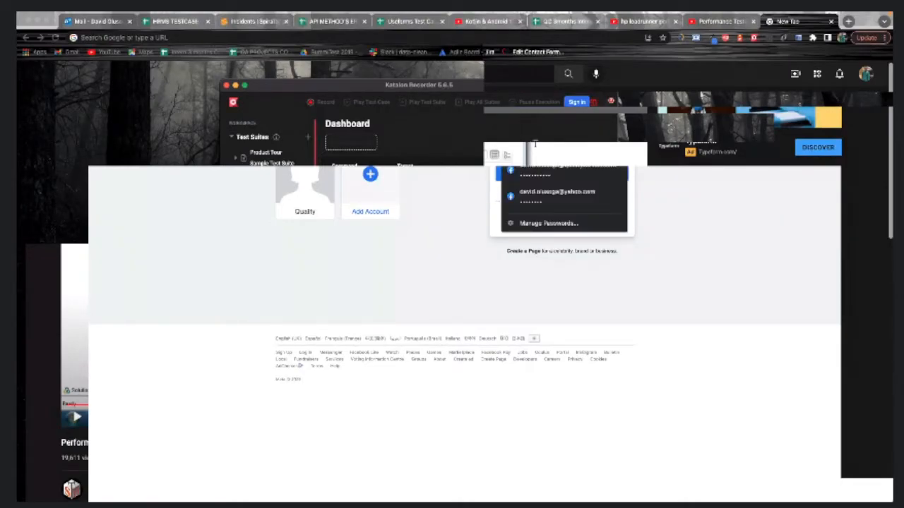
{"action": "left_click", "coordinate": [562, 119]}
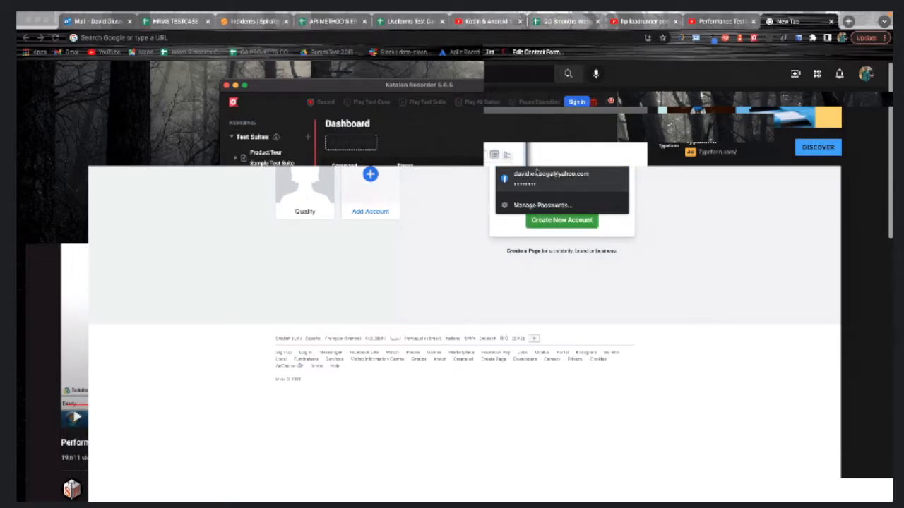
{"action": "left_click", "coordinate": [549, 122]}
{"action": "left_click", "coordinate": [549, 121]}
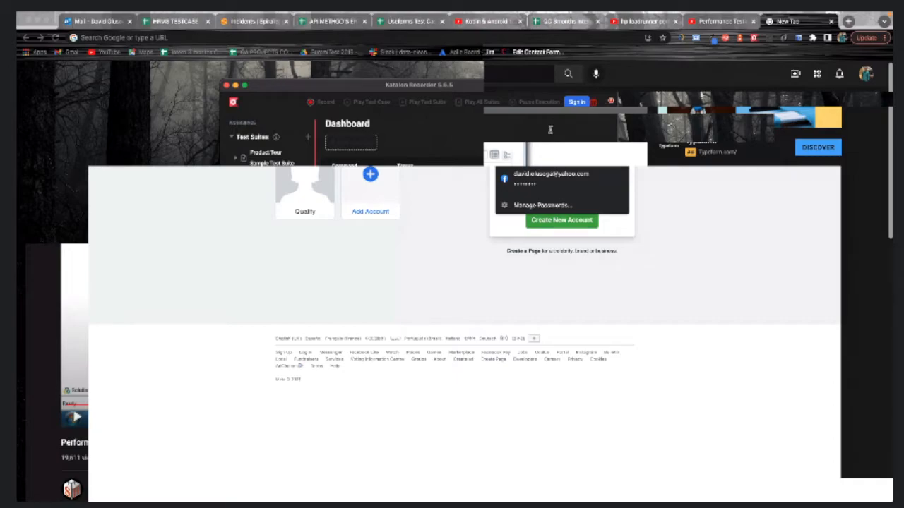
{"action": "type", "text": "d"}
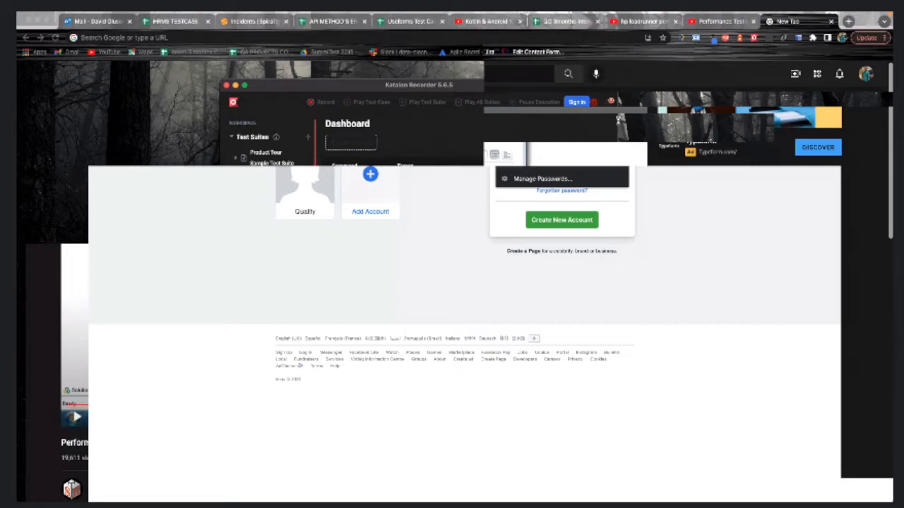
{"action": "left_click", "coordinate": [632, 200]}
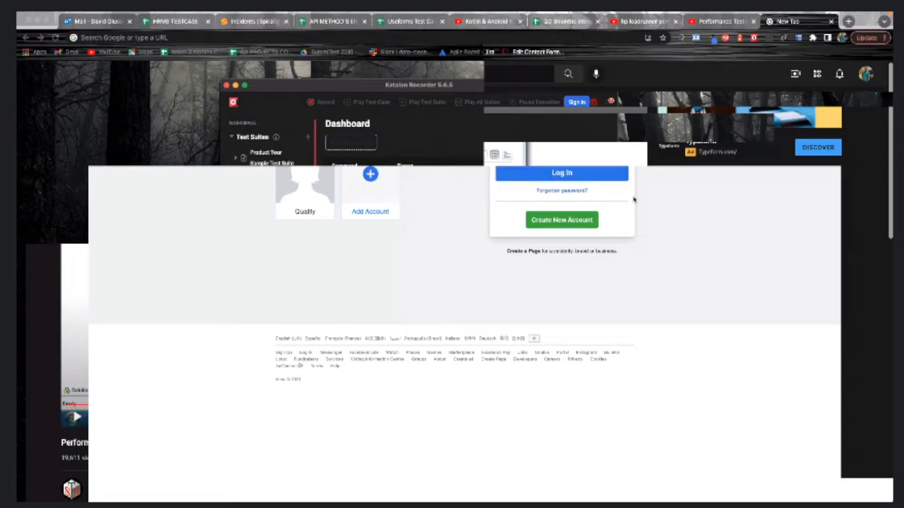
{"action": "left_click", "coordinate": [601, 147]}
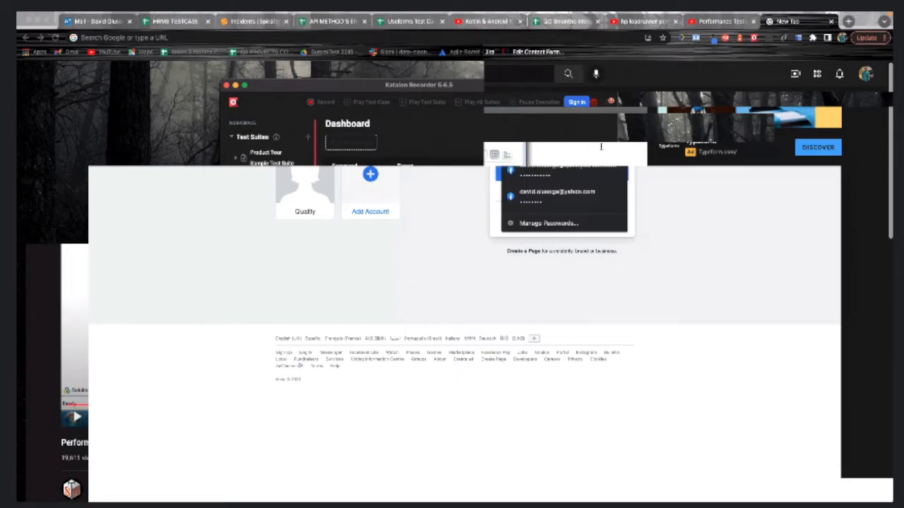
{"action": "left_click", "coordinate": [549, 197]}
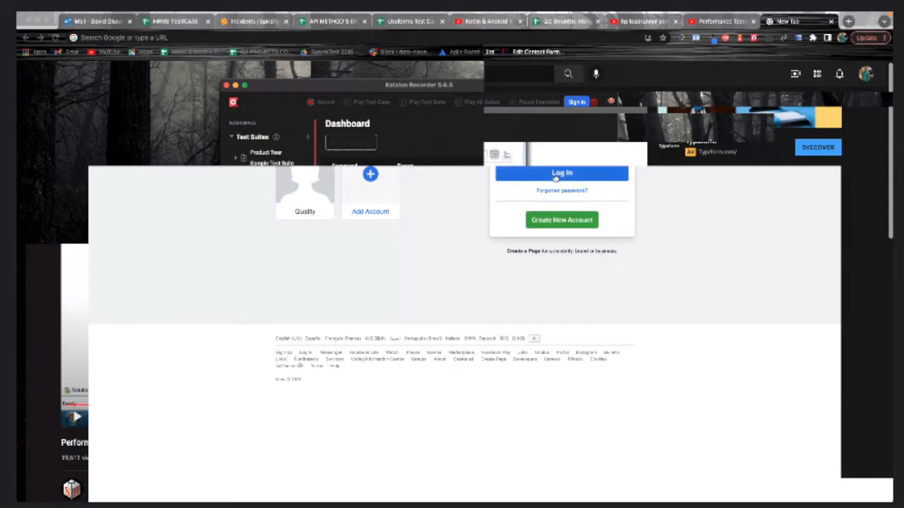
{"action": "left_click", "coordinate": [558, 172]}
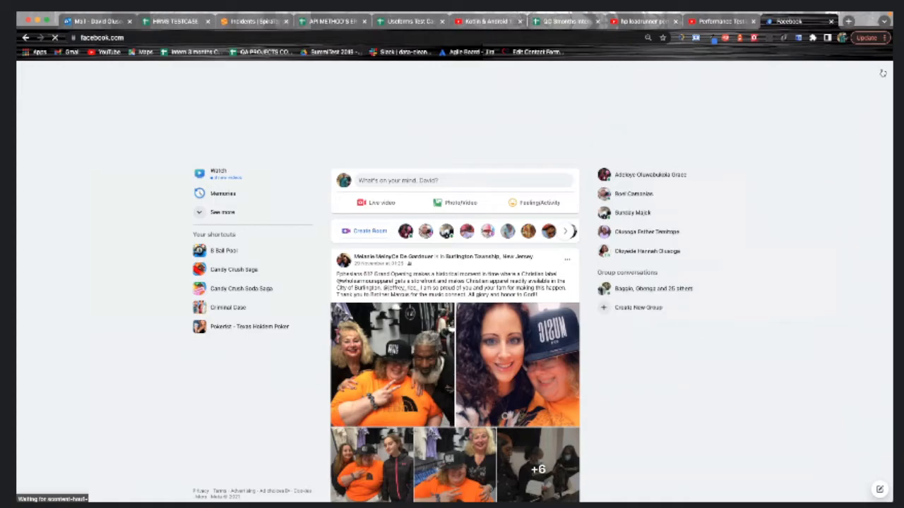
Log out via the account menu, remove the remembered account tile, and return to the recorder
{"action": "left_click", "coordinate": [882, 73]}
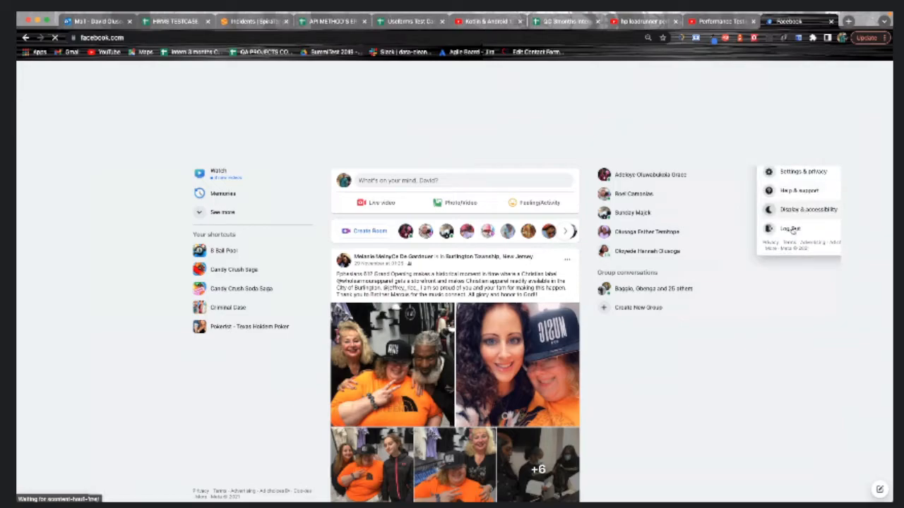
{"action": "left_click", "coordinate": [790, 230]}
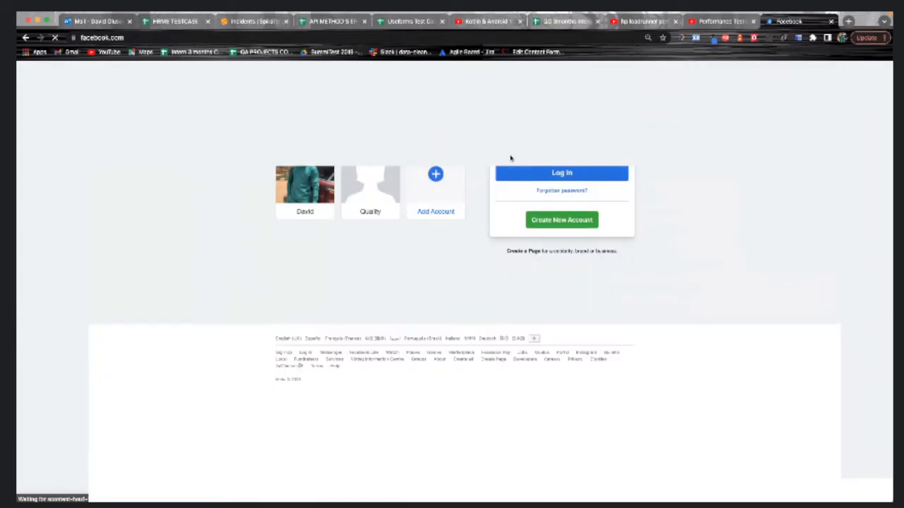
{"action": "left_click", "coordinate": [283, 149]}
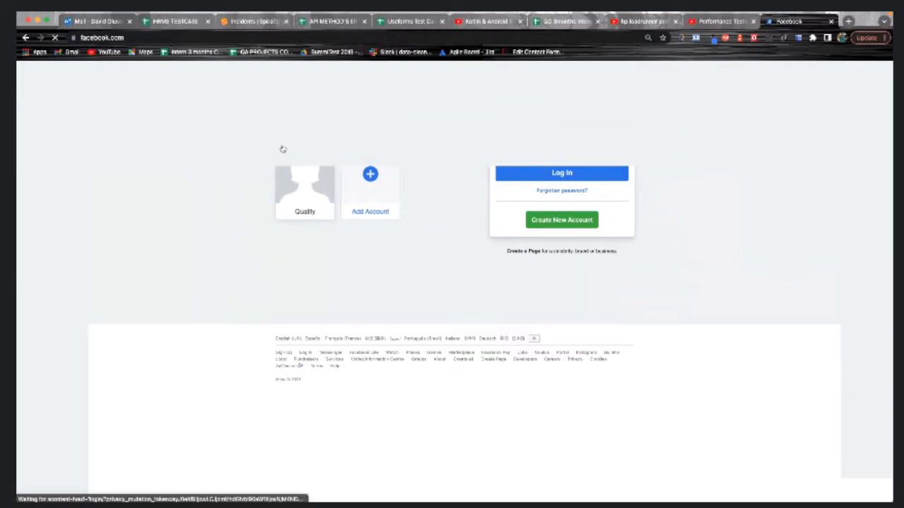
{"action": "left_click", "coordinate": [576, 131]}
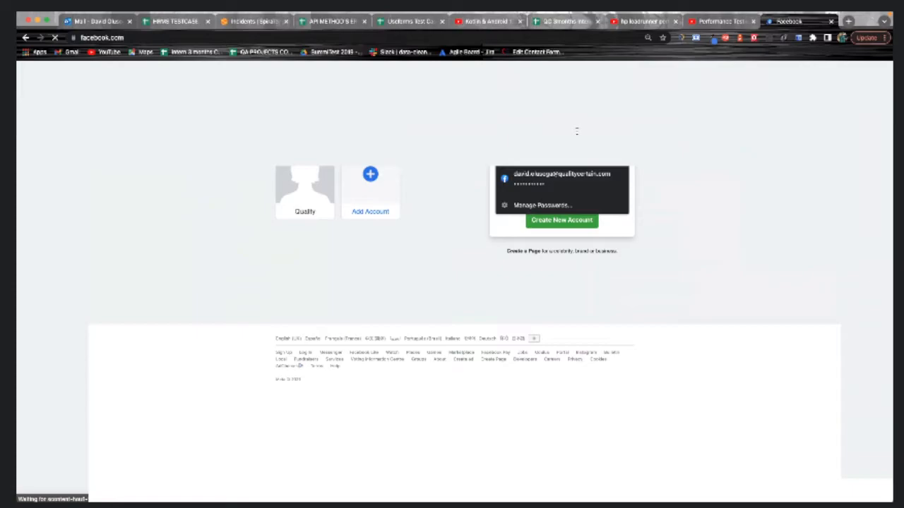
{"action": "left_click", "coordinate": [677, 142]}
{"action": "left_click", "coordinate": [564, 148]}
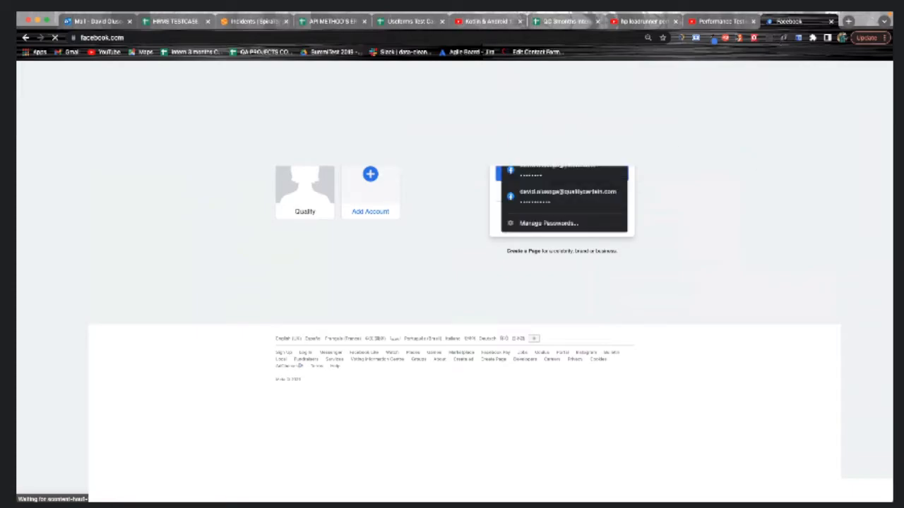
{"action": "left_click", "coordinate": [758, 37]}
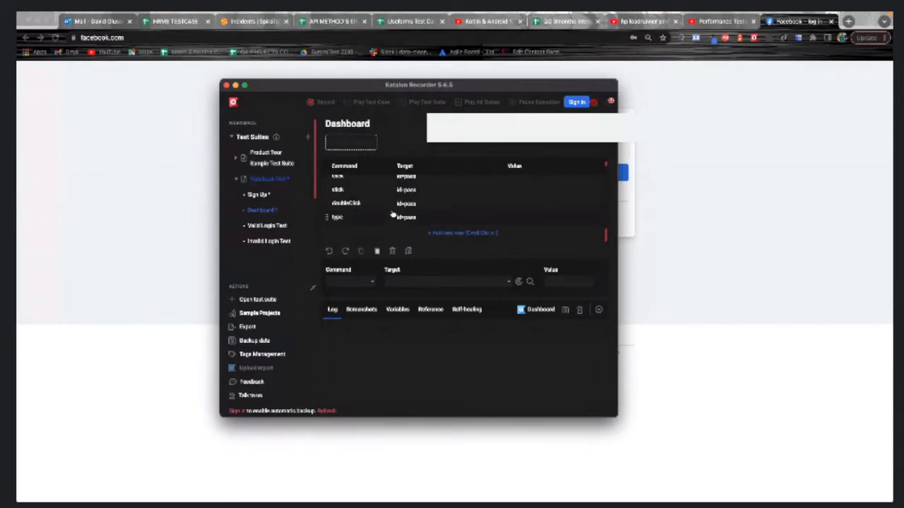
Select Valid Login Test, record opening facebook.com and logging in with autofilled email and password
{"action": "left_click", "coordinate": [264, 226]}
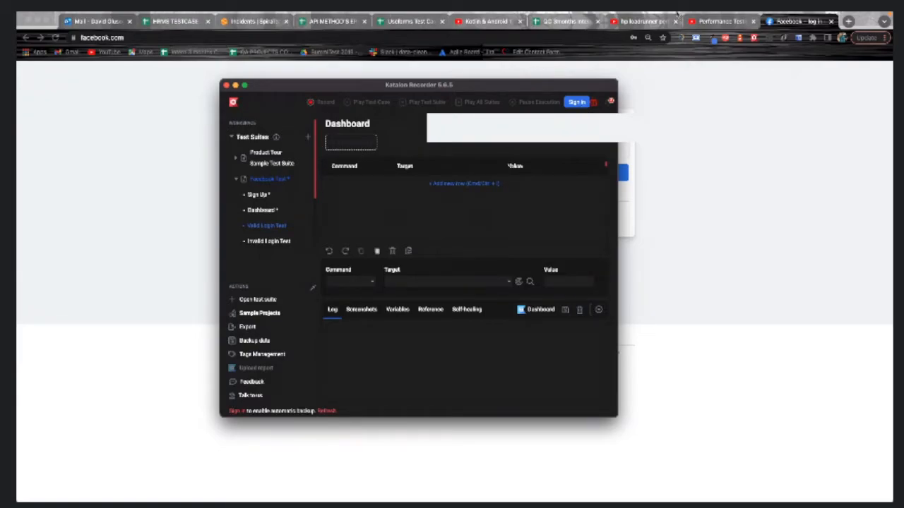
{"action": "left_click", "coordinate": [832, 23]}
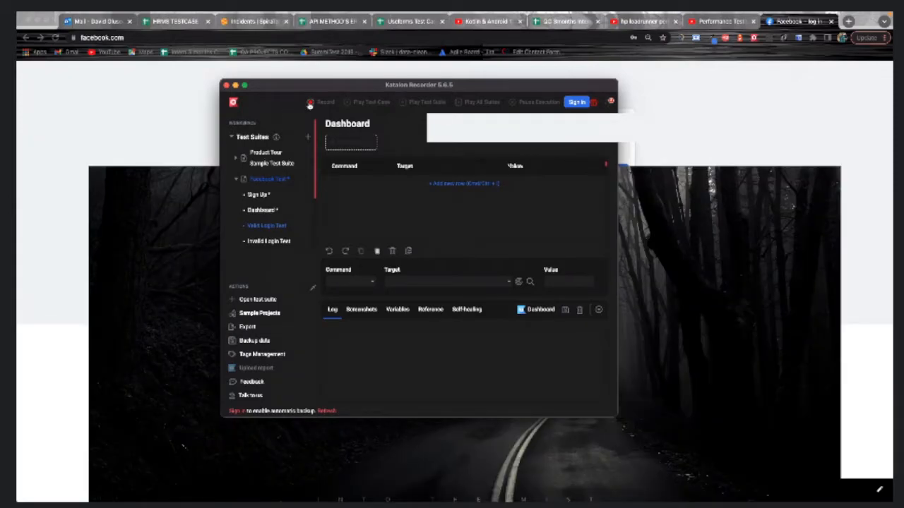
{"action": "left_click", "coordinate": [309, 103]}
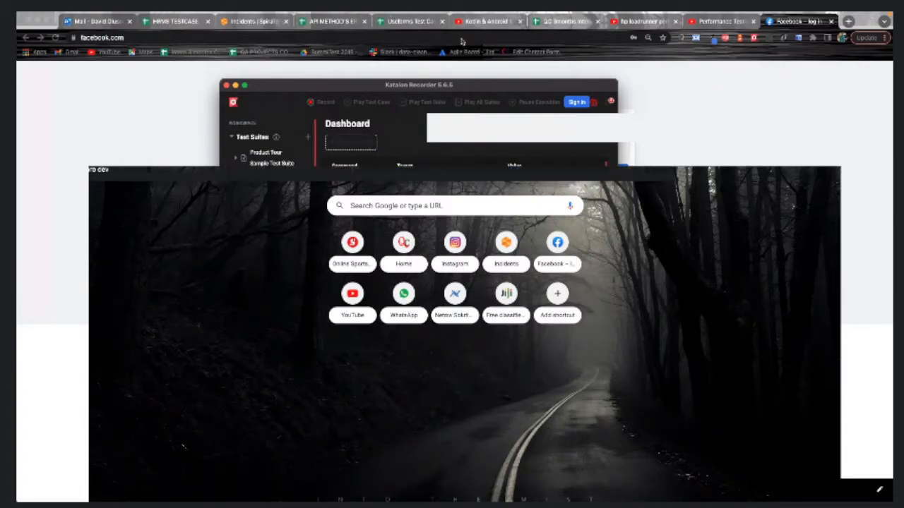
{"action": "type", "text": "faec"}
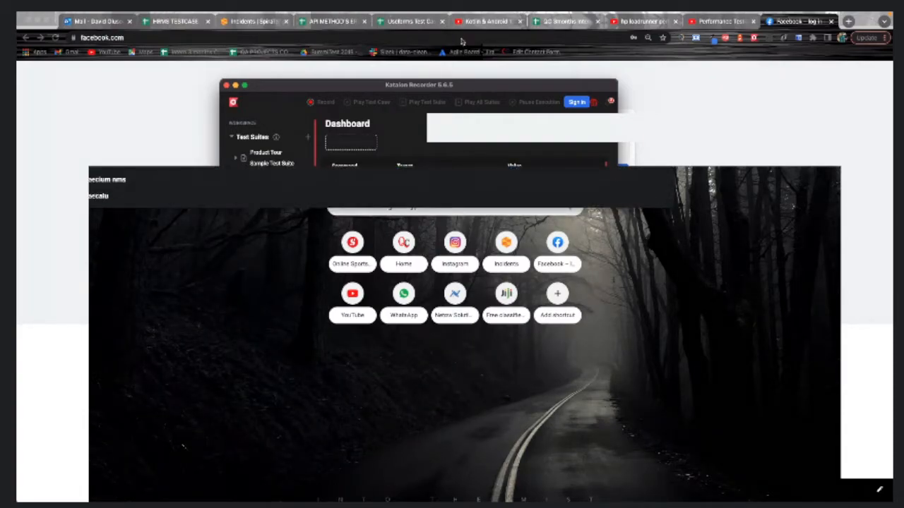
{"action": "key", "text": "BackSpace"}
{"action": "key", "text": "BackSpace"}
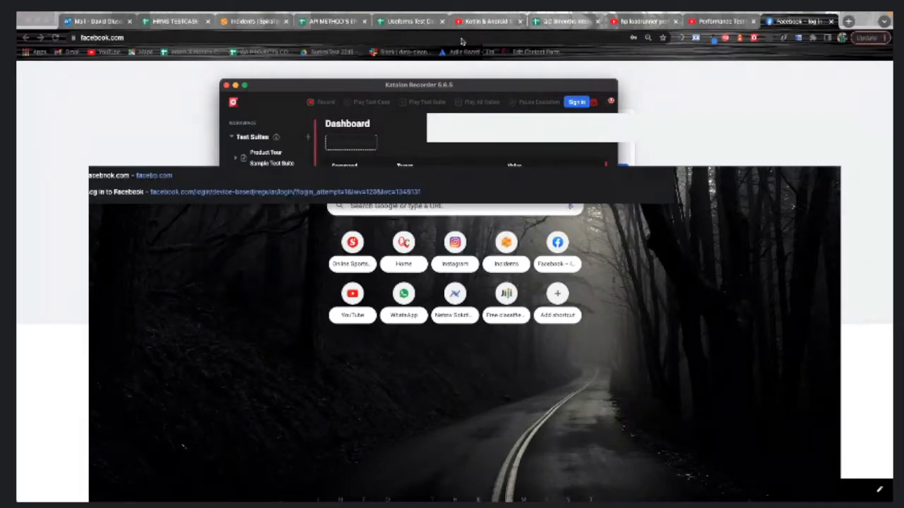
{"action": "left_click", "coordinate": [218, 163]}
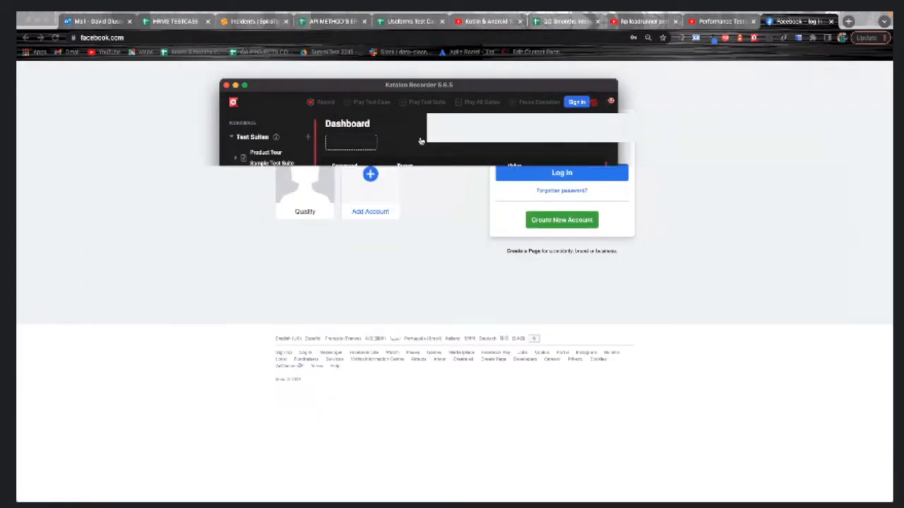
{"action": "left_click", "coordinate": [513, 107]}
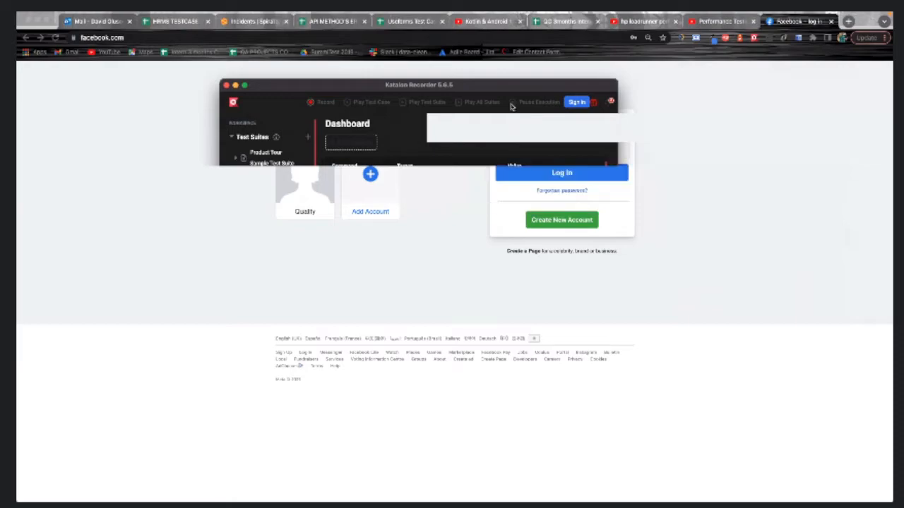
{"action": "left_click", "coordinate": [547, 146]}
{"action": "left_click", "coordinate": [647, 93]}
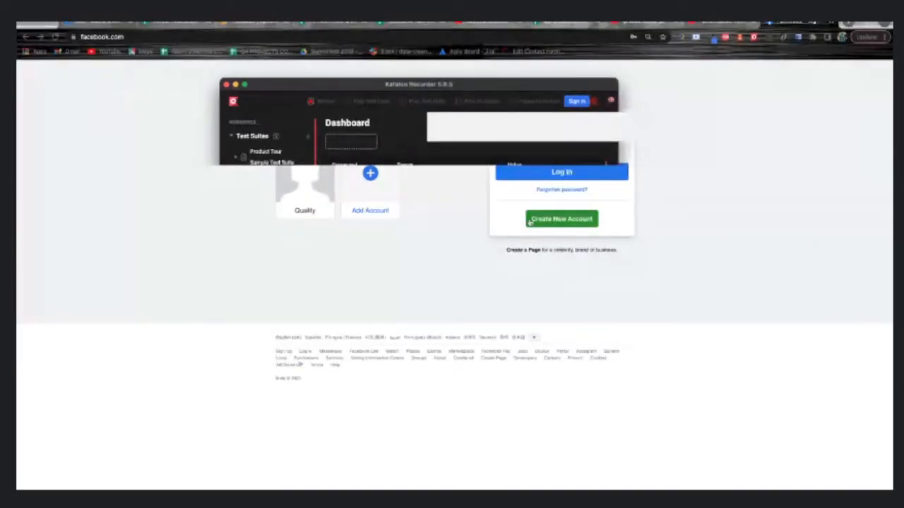
{"action": "left_click", "coordinate": [572, 175]}
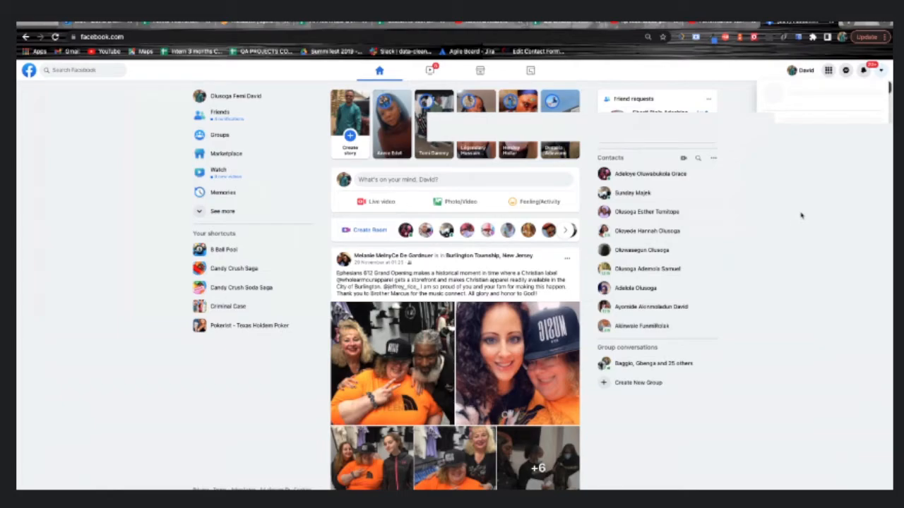
Log out of Facebook from the account menu and reopen the Katalon Recorder window
{"action": "left_click", "coordinate": [881, 72]}
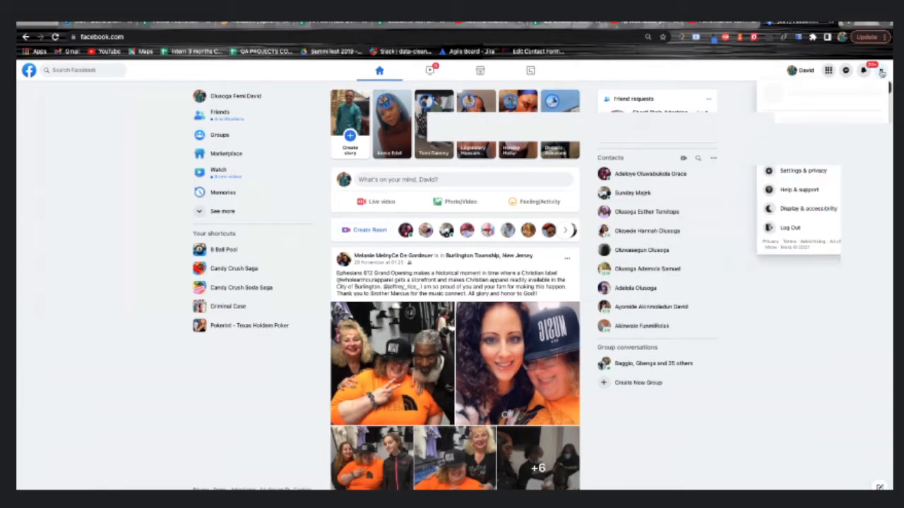
{"action": "left_click", "coordinate": [788, 230]}
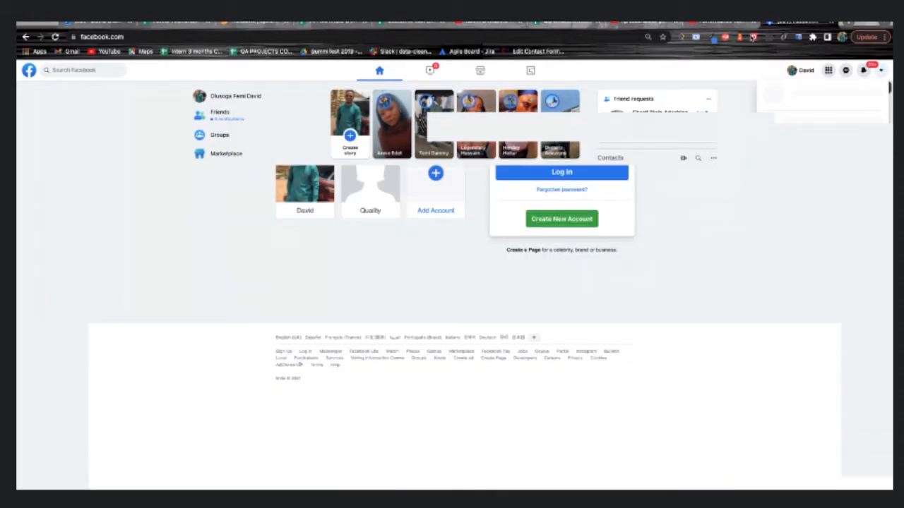
{"action": "left_click", "coordinate": [754, 38]}
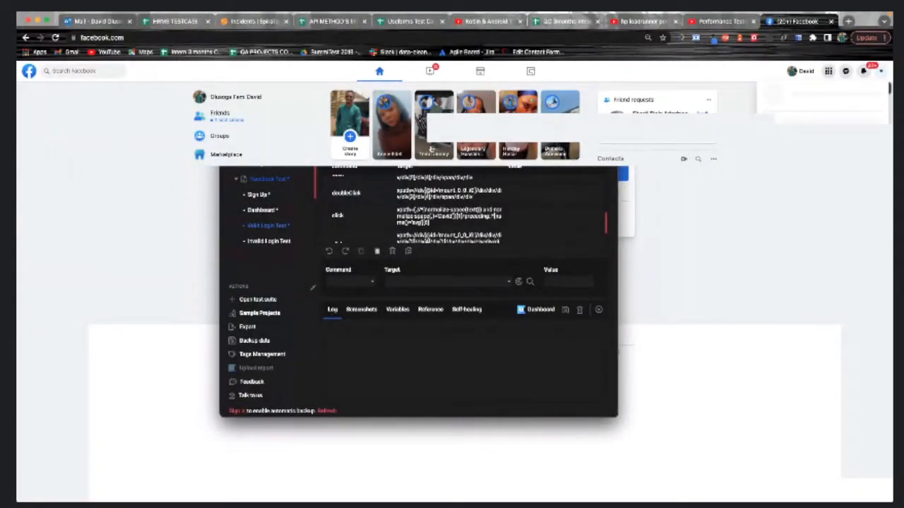
Select the Invalid Login Test case and remove the first saved account from Facebook's login page
{"action": "left_click", "coordinate": [268, 240]}
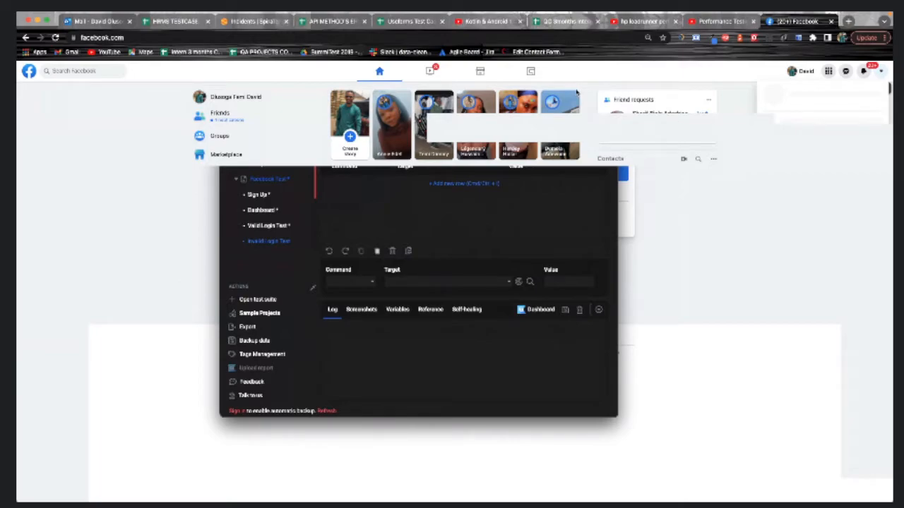
{"action": "left_click_drag", "start_coordinate": [576, 91], "coordinate": [351, 91]}
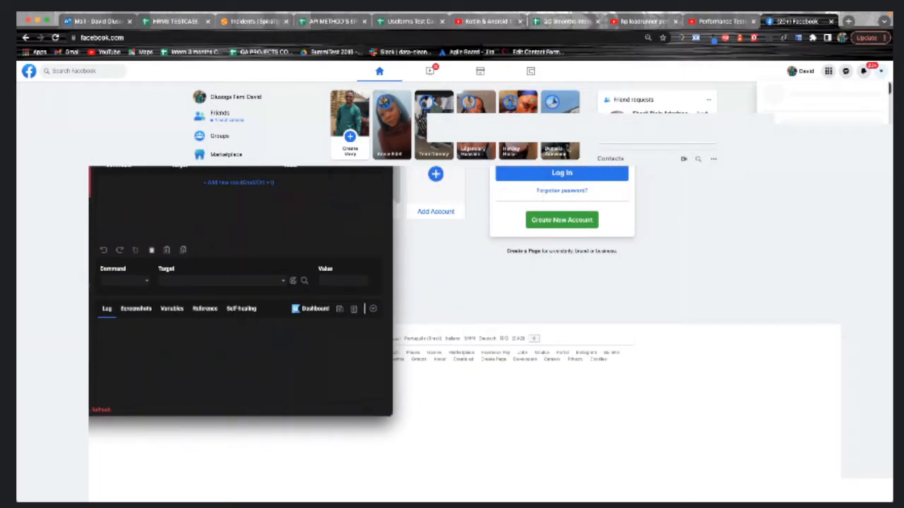
{"action": "left_click", "coordinate": [481, 136]}
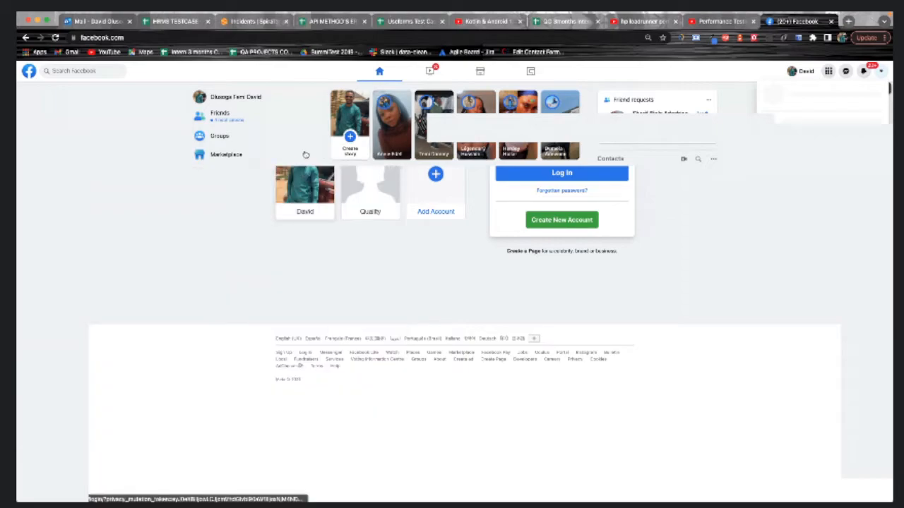
{"action": "left_click", "coordinate": [756, 39]}
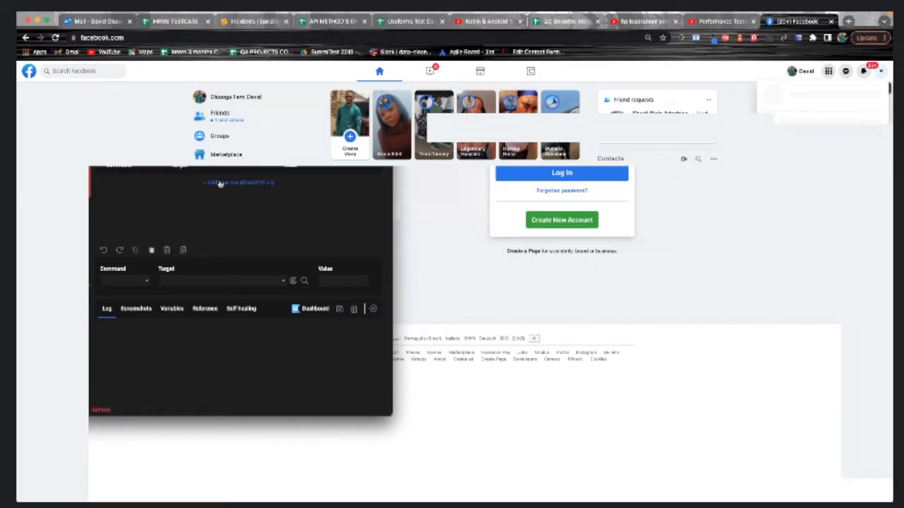
{"action": "left_click", "coordinate": [87, 105]}
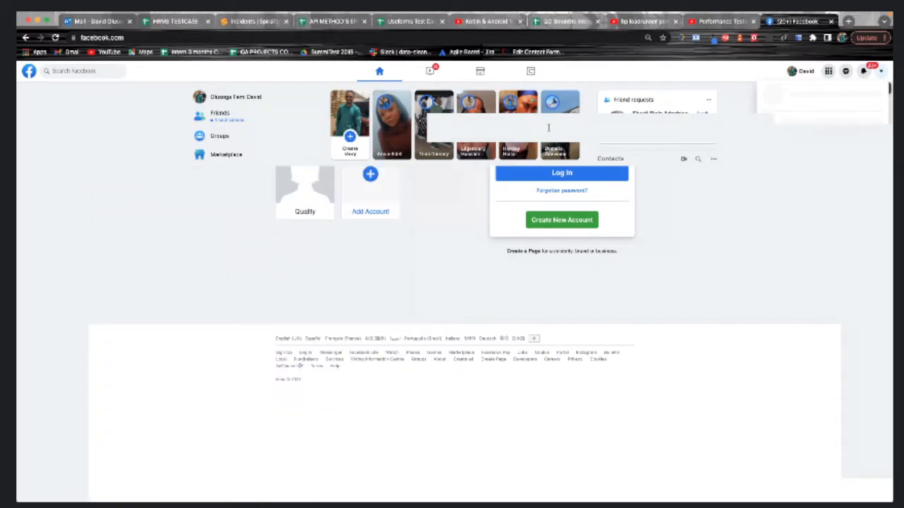
Fill the Facebook login fields with wrong details and submit the login attempt
{"action": "left_click", "coordinate": [553, 125]}
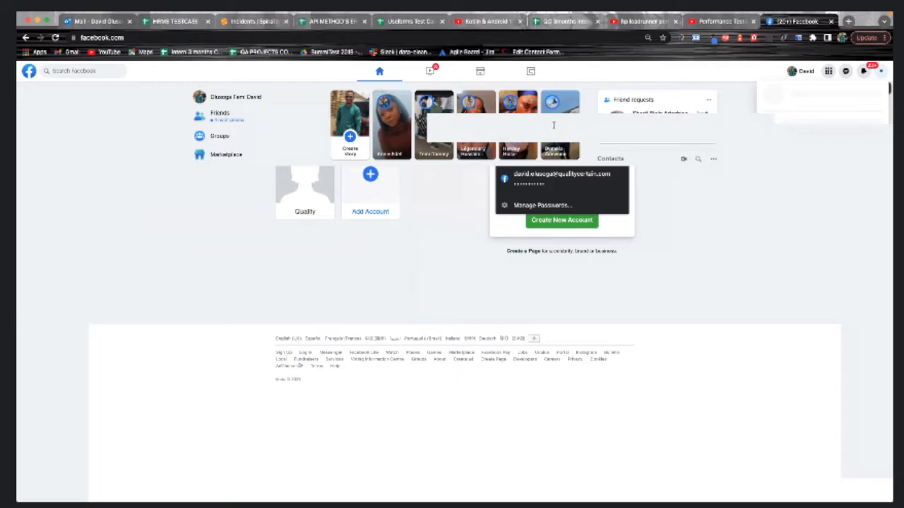
{"action": "left_click", "coordinate": [553, 125]}
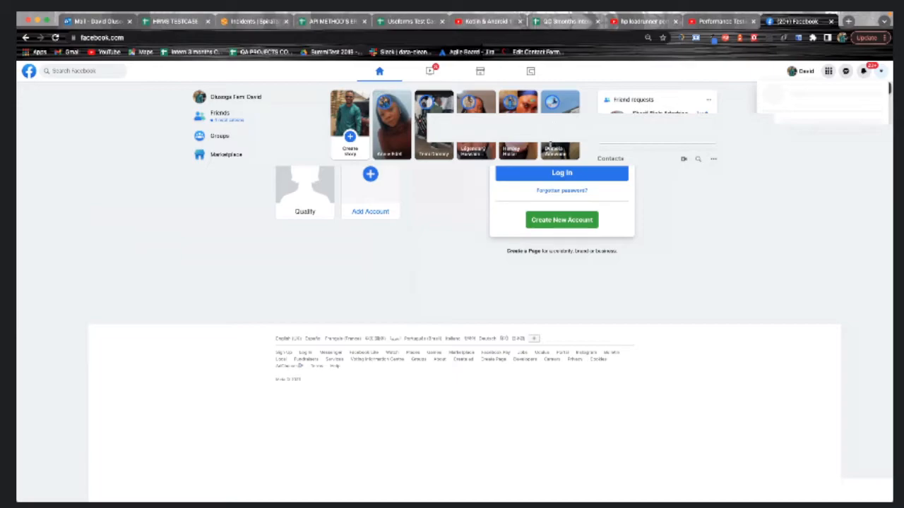
{"action": "left_click", "coordinate": [548, 144]}
{"action": "left_click", "coordinate": [565, 177]}
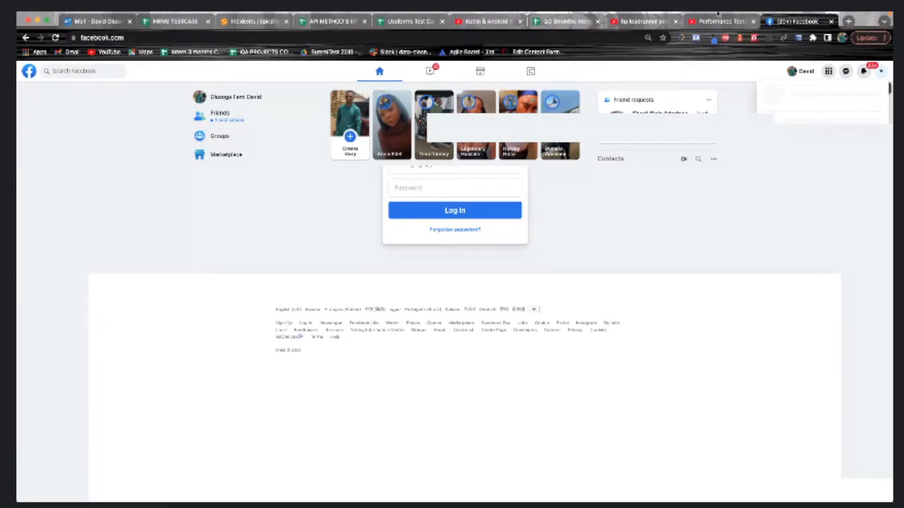
Reopen Katalon Recorder from the Chrome toolbar to see the Invalid Login Test's recorded commands
{"action": "left_click", "coordinate": [753, 39]}
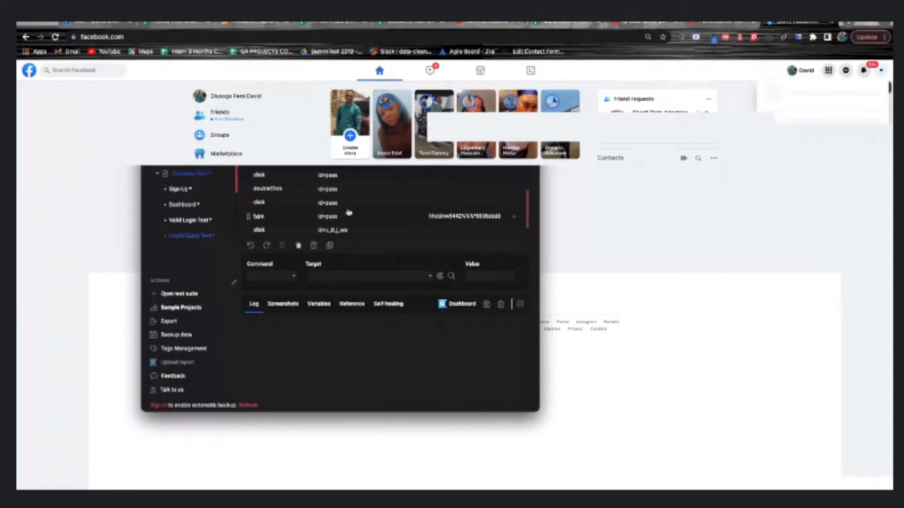
Save the suite as 'Facebook Test.html' in Downloads, check the Sign Up steps, and close the recorder
{"action": "left_click", "coordinate": [488, 303]}
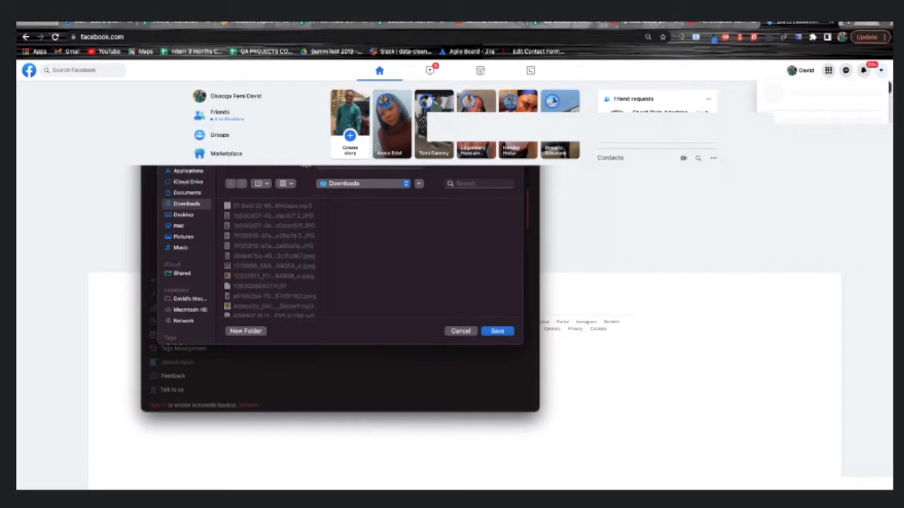
{"action": "key", "text": "BackSpace"}
{"action": "type", "text": "f"}
{"action": "left_click", "coordinate": [498, 332]}
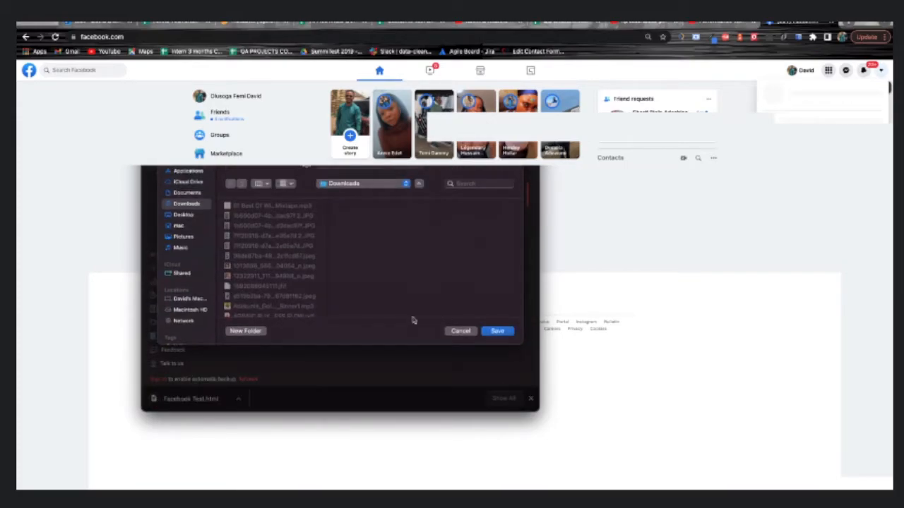
{"action": "left_click", "coordinate": [498, 331]}
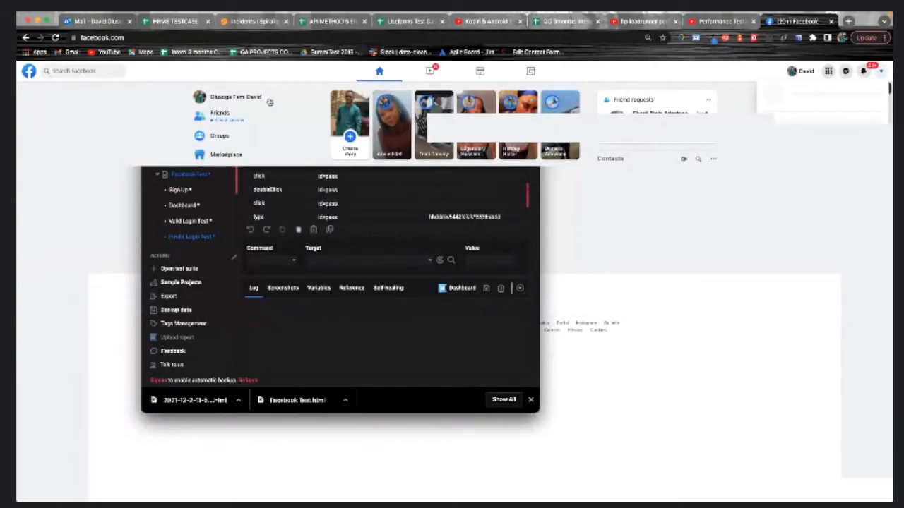
{"action": "left_click", "coordinate": [180, 176]}
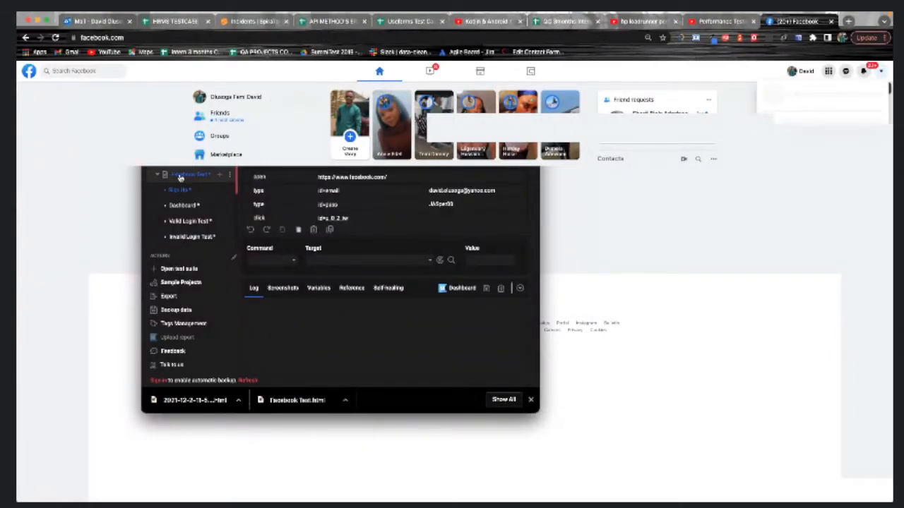
{"action": "left_click", "coordinate": [326, 99]}
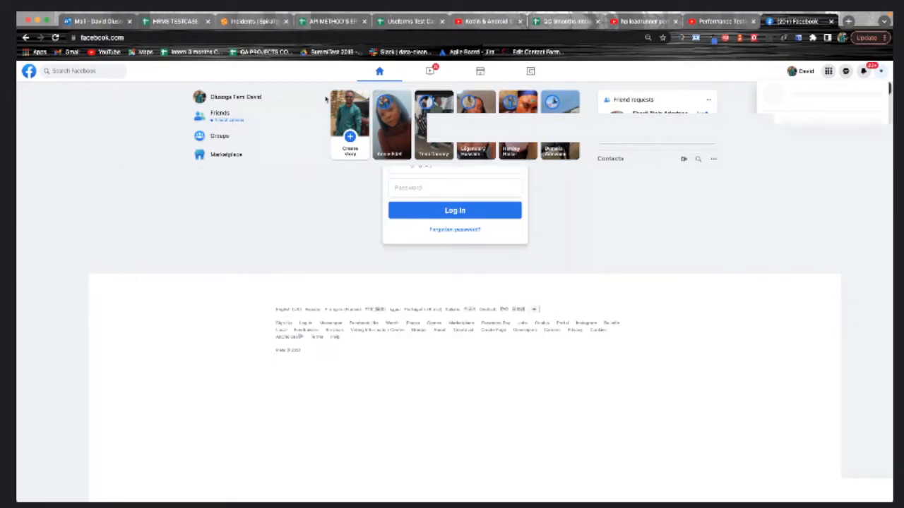
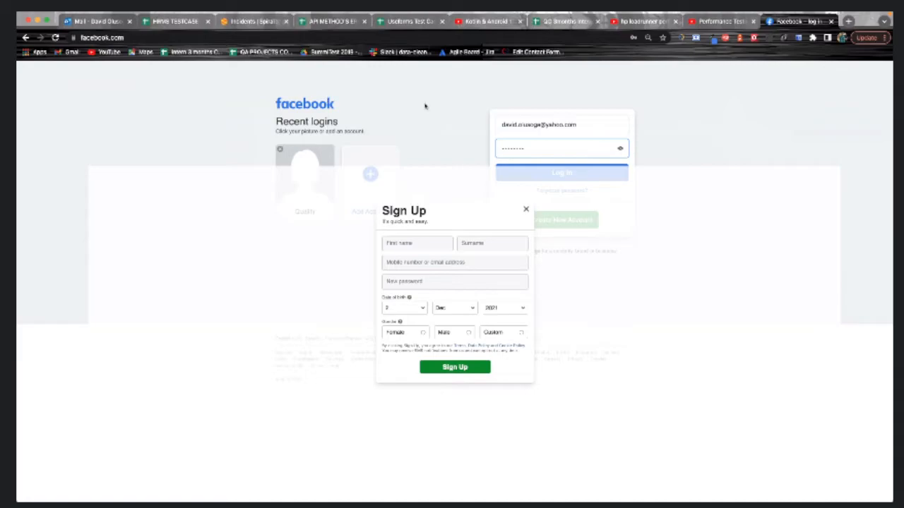
Open the Katalon Recorder window from the Chrome toolbar over the Facebook page
{"action": "left_click", "coordinate": [753, 39]}
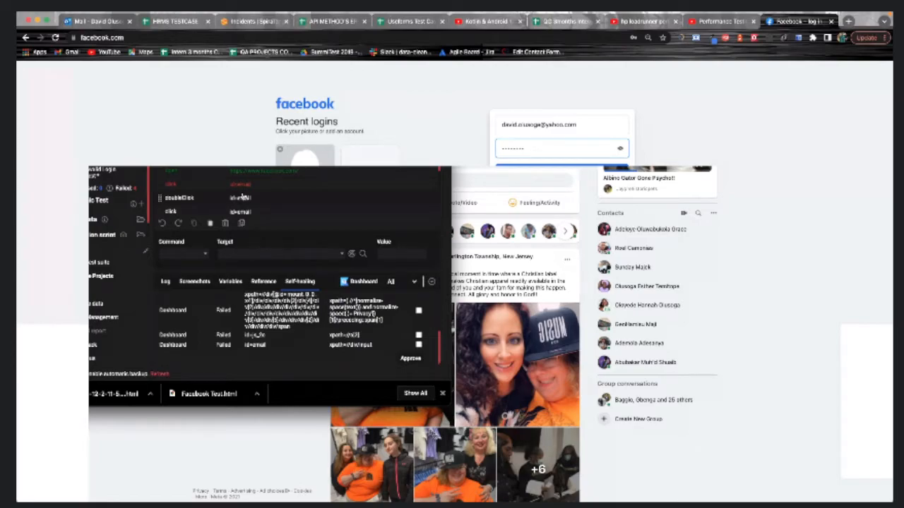
Close the download bar and Facebook tab, then review the Sign Up case's commands, including its failed type step
{"action": "left_click", "coordinate": [442, 393]}
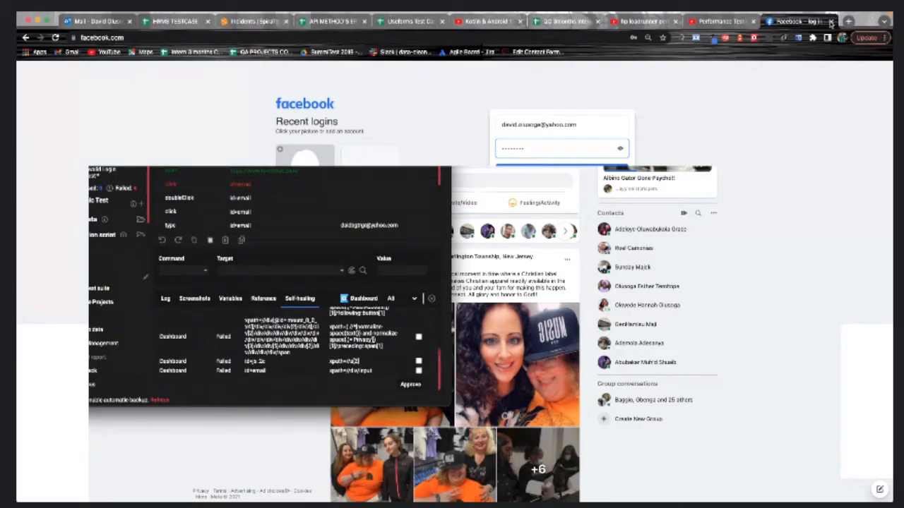
{"action": "left_click", "coordinate": [831, 22]}
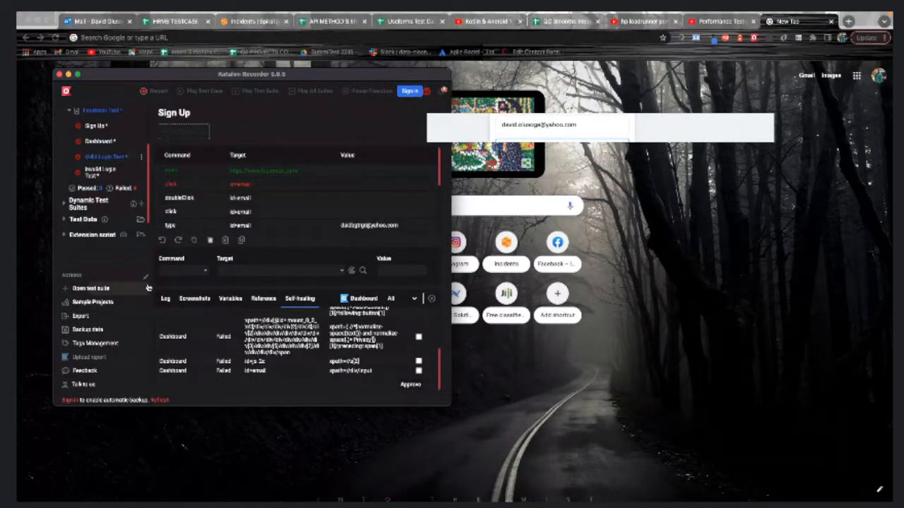
{"action": "scroll", "coordinate": [121, 166], "scroll_direction": "up", "scroll_amount": 2}
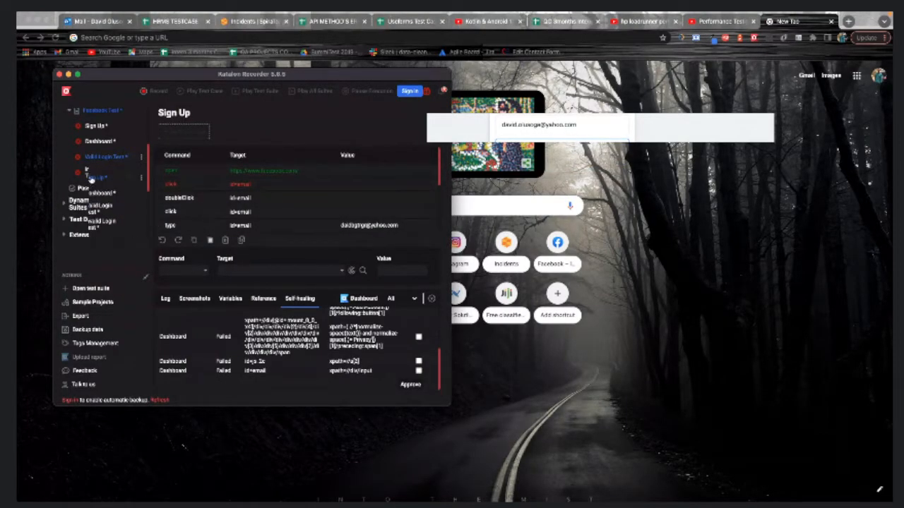
{"action": "left_click", "coordinate": [92, 178]}
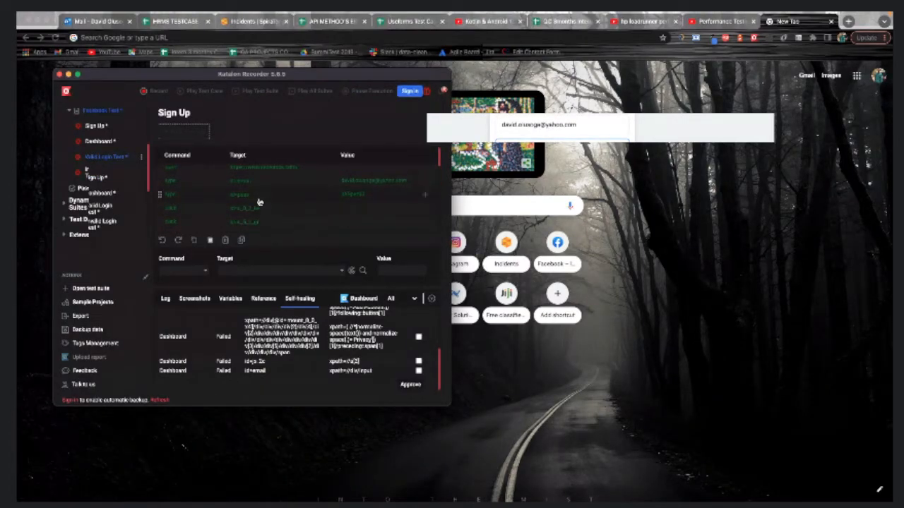
{"action": "scroll", "coordinate": [259, 203], "scroll_direction": "down", "scroll_amount": 2}
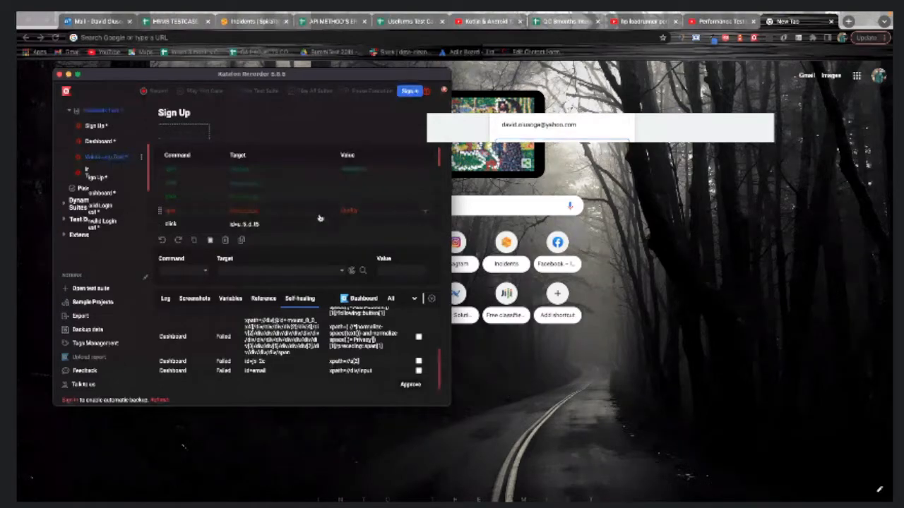
{"action": "scroll", "coordinate": [353, 213], "scroll_direction": "down", "scroll_amount": 1}
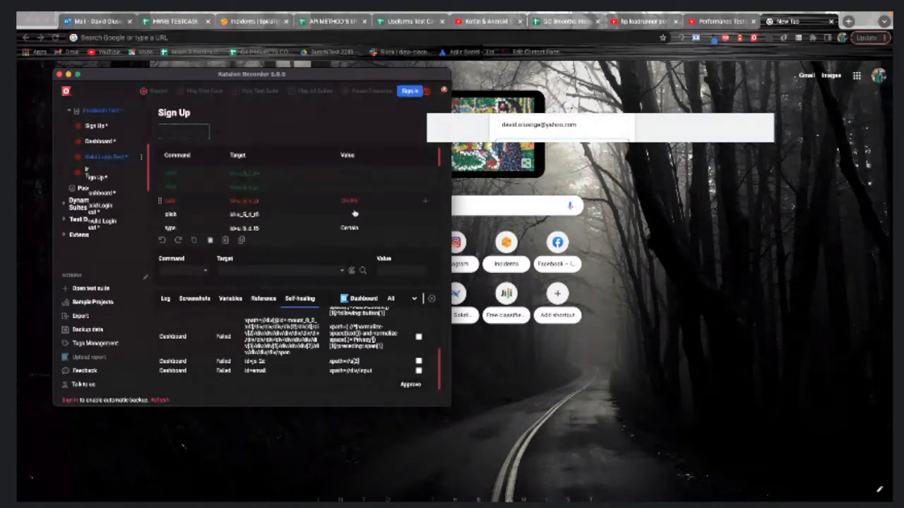
{"action": "scroll", "coordinate": [354, 213], "scroll_direction": "down", "scroll_amount": 1}
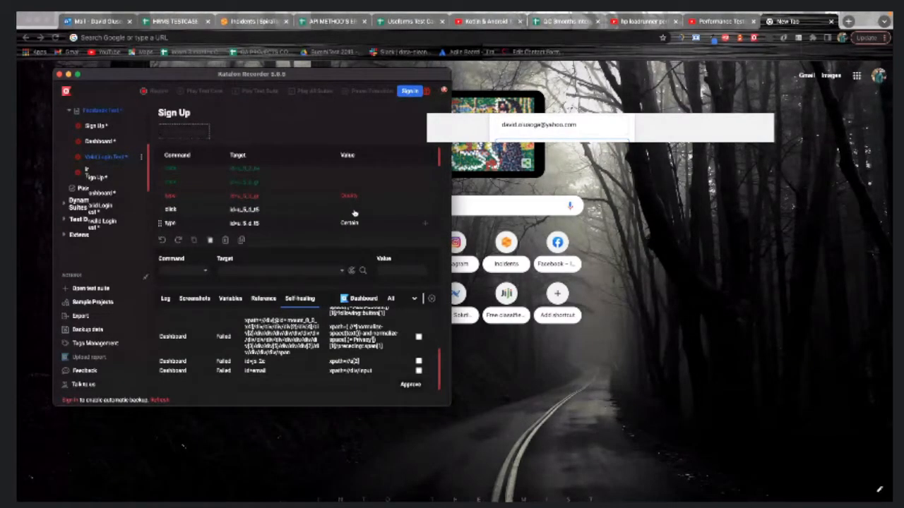
{"action": "scroll", "coordinate": [354, 212], "scroll_direction": "up", "scroll_amount": 3}
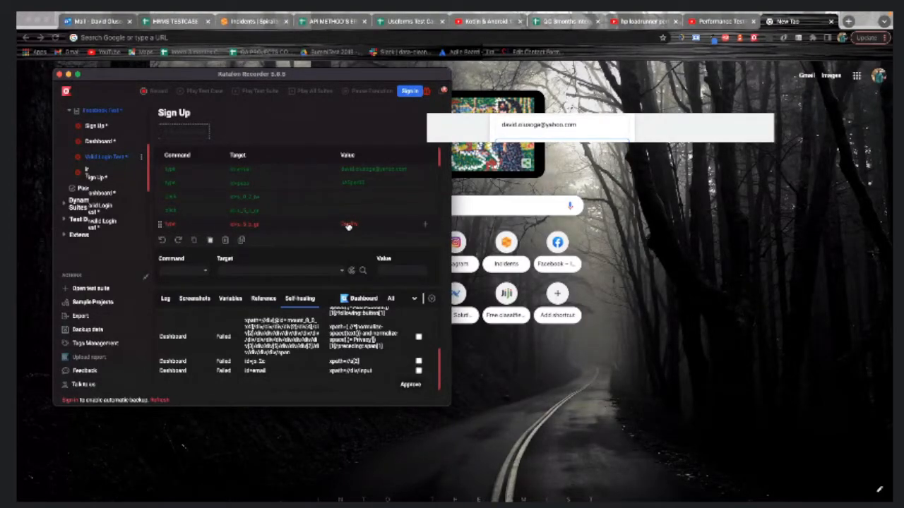
{"action": "left_click", "coordinate": [348, 224]}
{"action": "scroll", "coordinate": [348, 226], "scroll_direction": "down", "scroll_amount": 2}
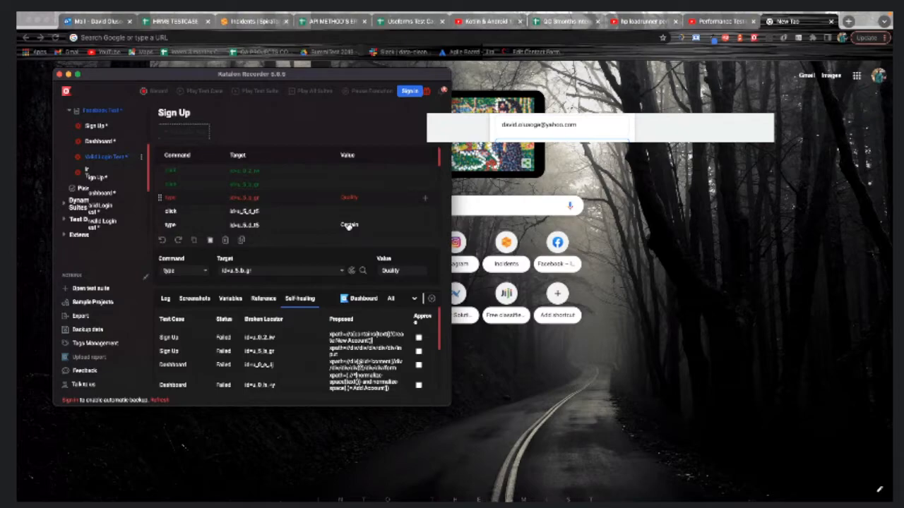
{"action": "scroll", "coordinate": [261, 351], "scroll_direction": "down", "scroll_amount": 2}
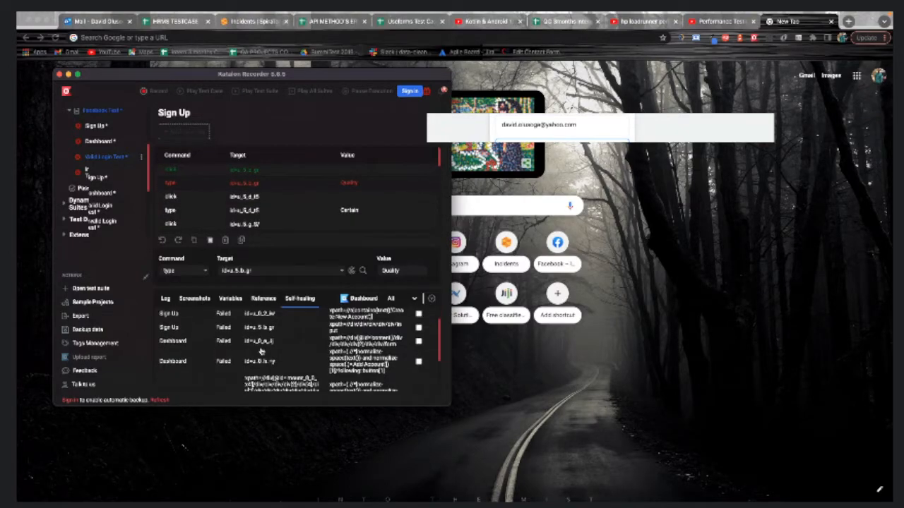
{"action": "scroll", "coordinate": [261, 352], "scroll_direction": "up", "scroll_amount": 2}
{"action": "scroll", "coordinate": [260, 351], "scroll_direction": "down", "scroll_amount": 3}
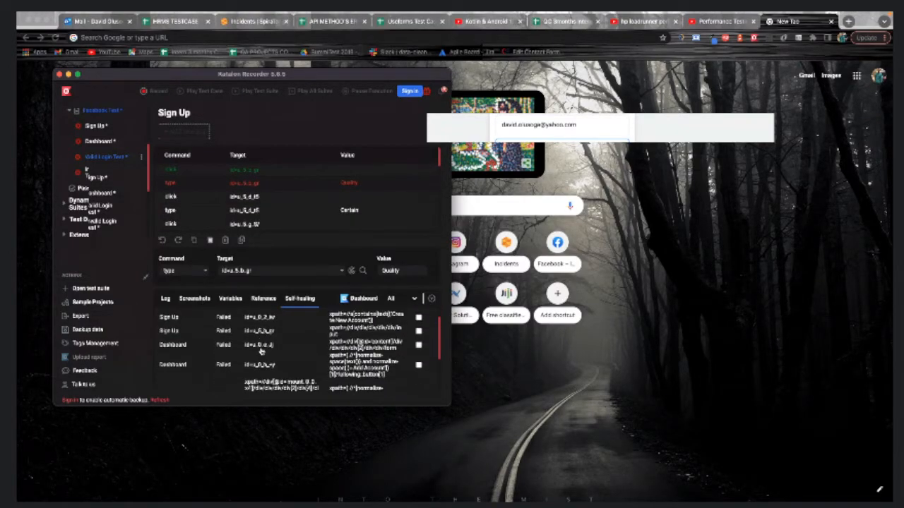
{"action": "scroll", "coordinate": [261, 352], "scroll_direction": "up", "scroll_amount": 3}
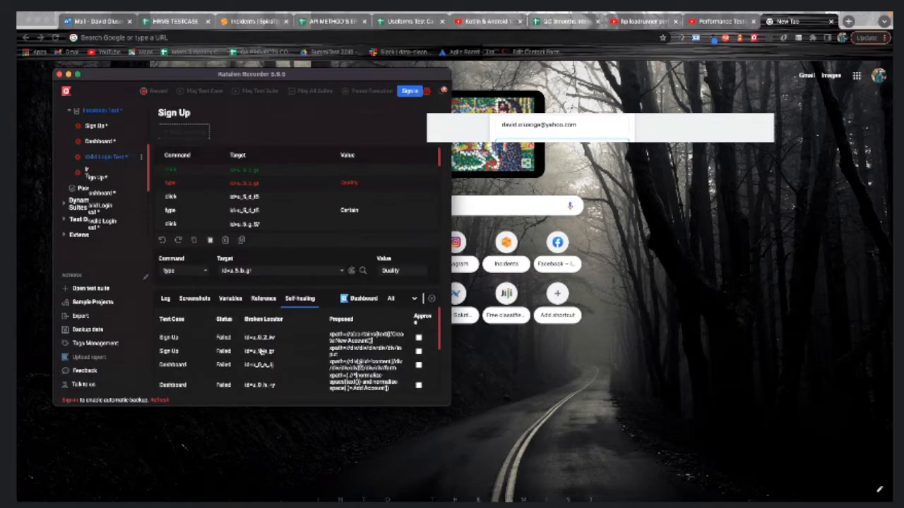
{"action": "scroll", "coordinate": [261, 351], "scroll_direction": "down", "scroll_amount": 1}
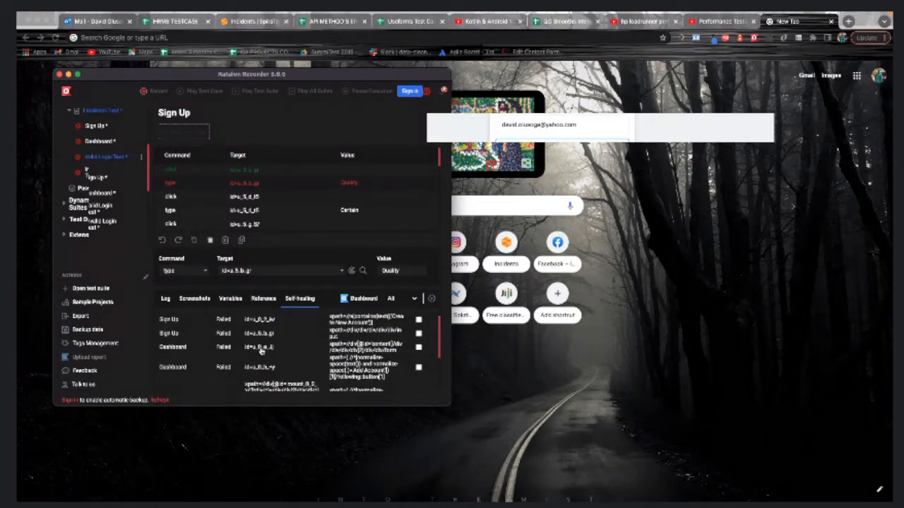
{"action": "scroll", "coordinate": [262, 351], "scroll_direction": "down", "scroll_amount": 3}
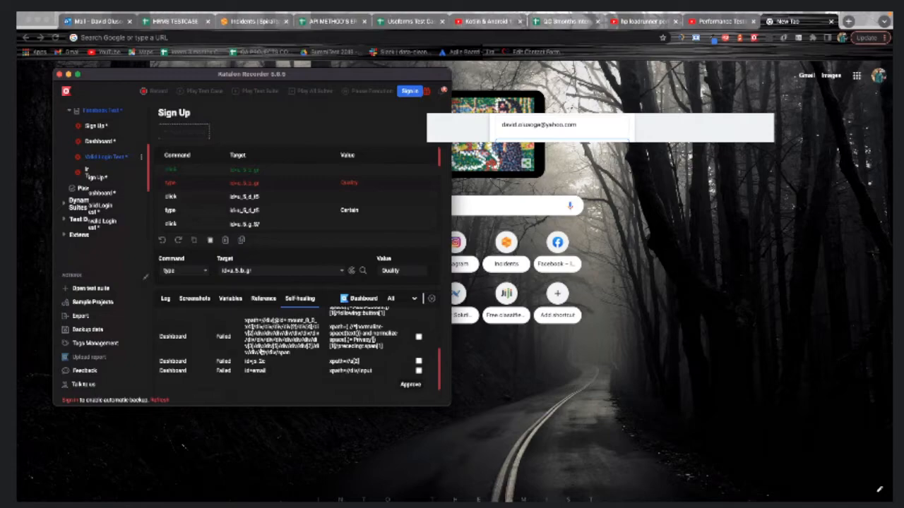
{"action": "scroll", "coordinate": [323, 221], "scroll_direction": "down", "scroll_amount": 2}
{"action": "scroll", "coordinate": [322, 221], "scroll_direction": "down", "scroll_amount": 1}
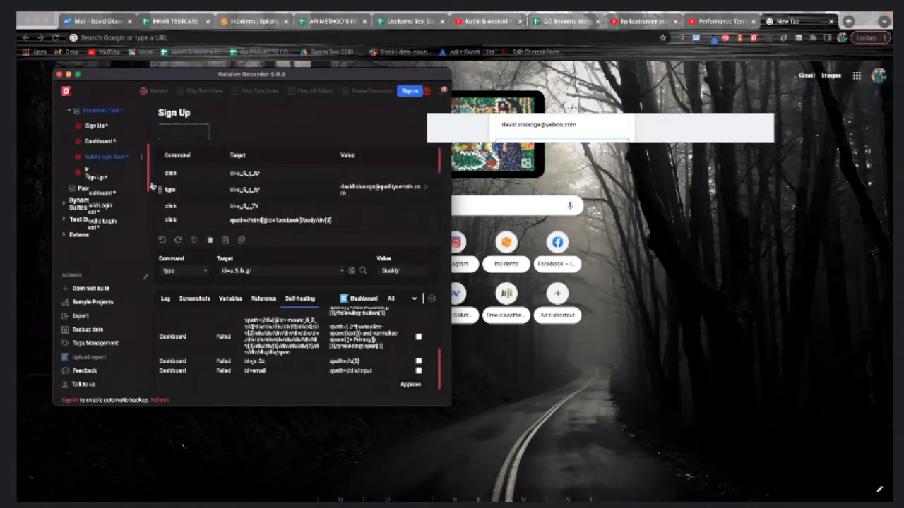
{"action": "left_click", "coordinate": [101, 196]}
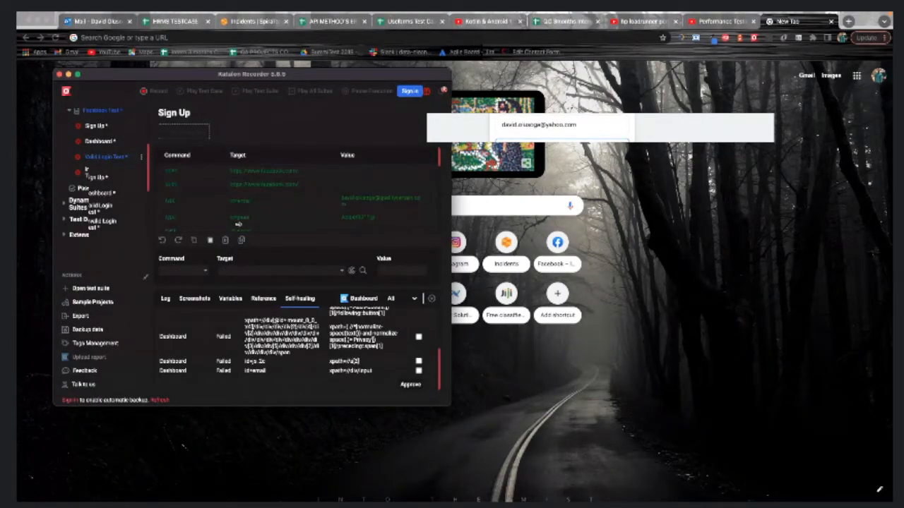
{"action": "scroll", "coordinate": [247, 218], "scroll_direction": "down", "scroll_amount": 3}
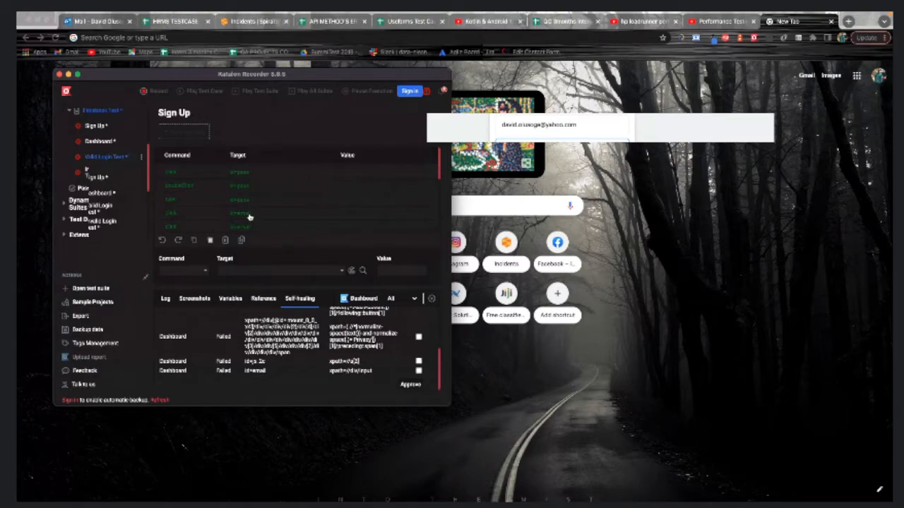
{"action": "scroll", "coordinate": [249, 217], "scroll_direction": "down", "scroll_amount": 2}
{"action": "scroll", "coordinate": [249, 216], "scroll_direction": "down", "scroll_amount": 1}
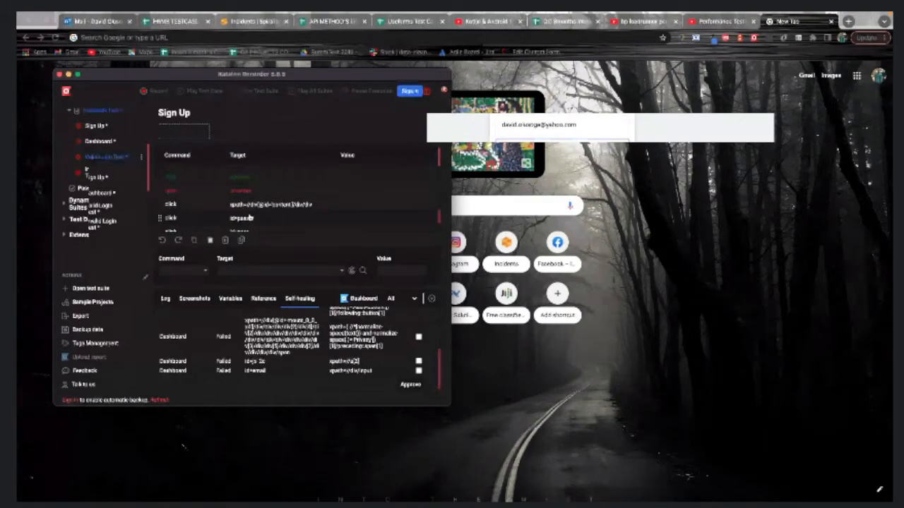
{"action": "scroll", "coordinate": [250, 217], "scroll_direction": "down", "scroll_amount": 1}
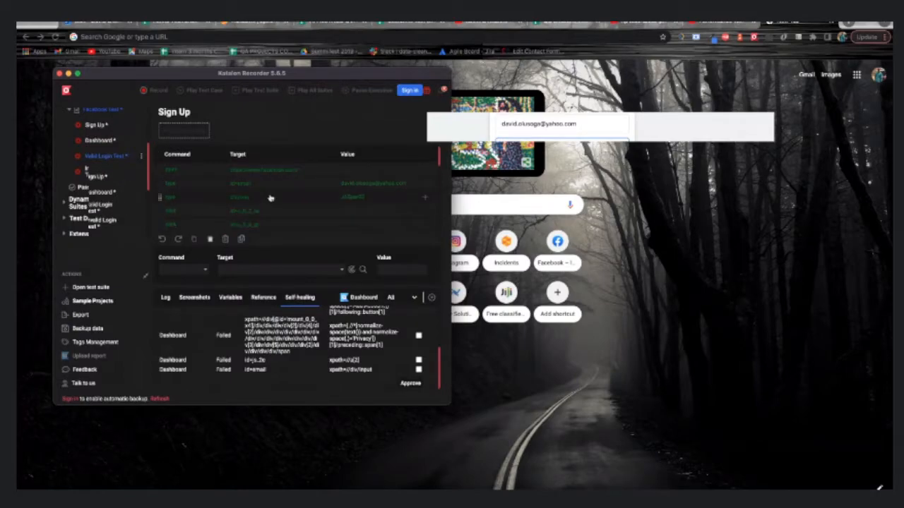
Select Valid Login Test and scroll through its recorded login commands
{"action": "scroll", "coordinate": [270, 199], "scroll_direction": "down", "scroll_amount": 5}
{"action": "scroll", "coordinate": [271, 199], "scroll_direction": "up", "scroll_amount": 1}
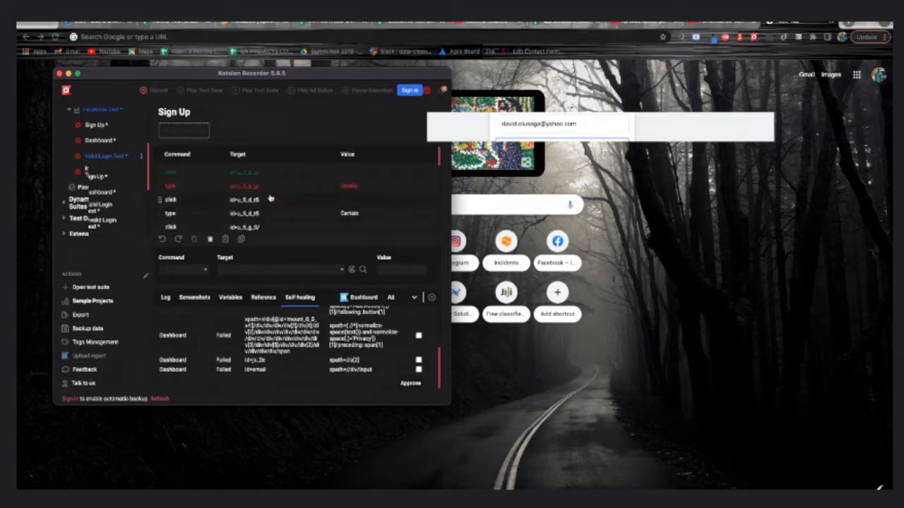
{"action": "left_click", "coordinate": [90, 154]}
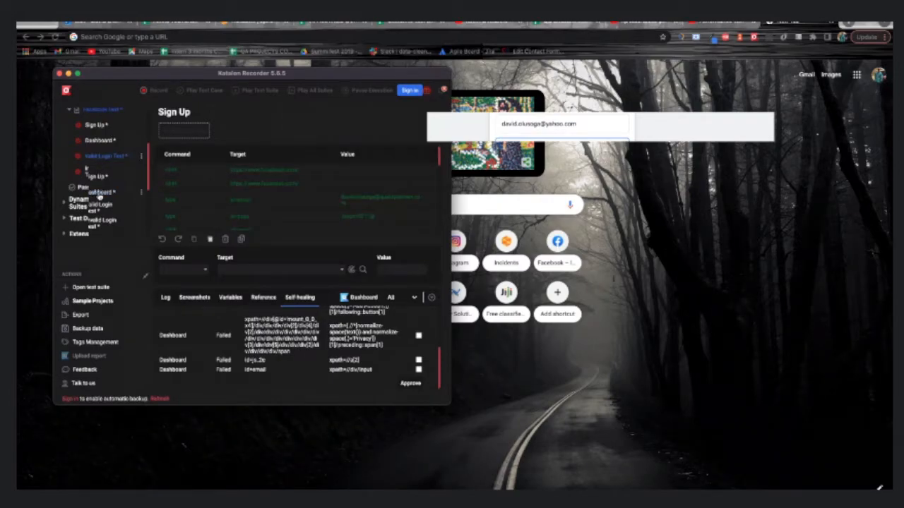
{"action": "scroll", "coordinate": [221, 203], "scroll_direction": "down", "scroll_amount": 5}
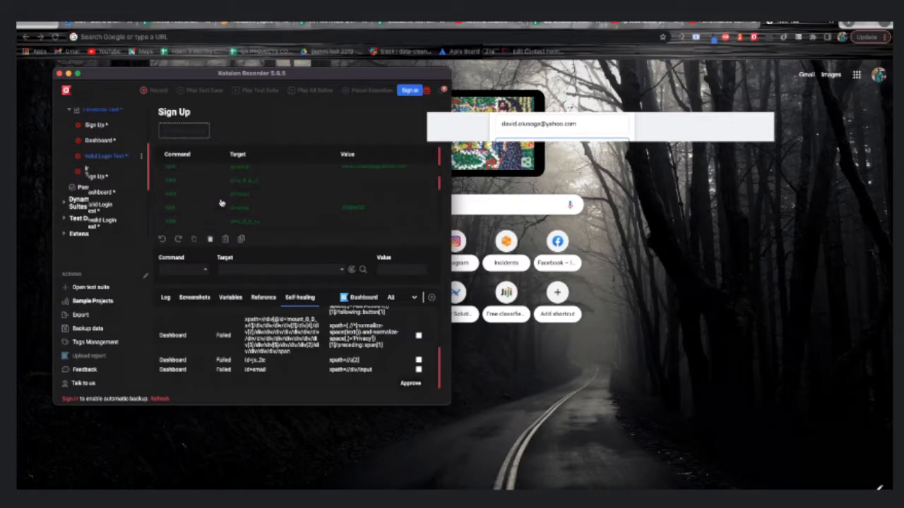
{"action": "scroll", "coordinate": [221, 203], "scroll_direction": "up", "scroll_amount": 1}
{"action": "scroll", "coordinate": [221, 203], "scroll_direction": "up", "scroll_amount": 1}
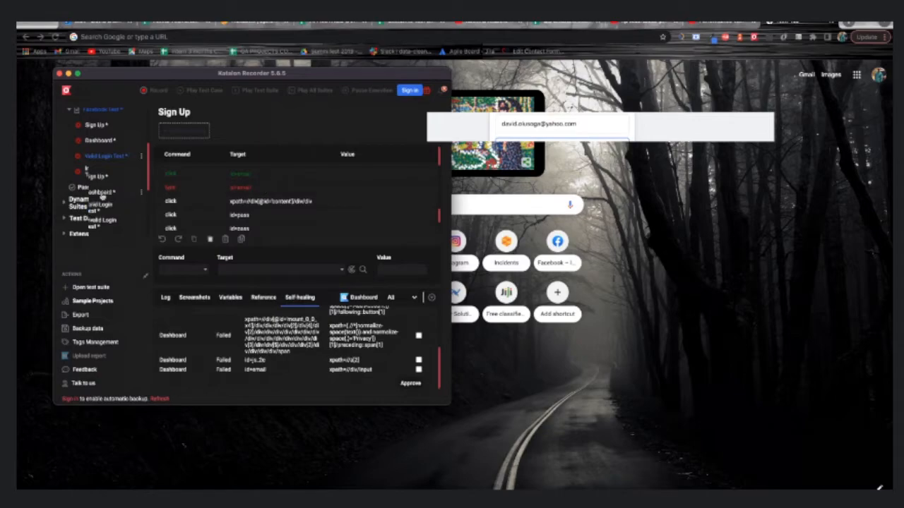
{"action": "mouse_move", "coordinate": [103, 199]}
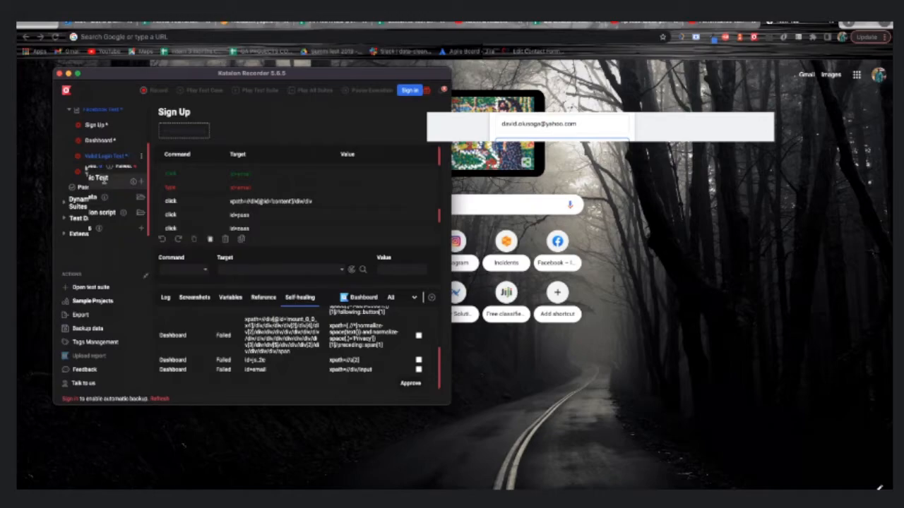
{"action": "scroll", "coordinate": [105, 181], "scroll_direction": "up", "scroll_amount": 2}
{"action": "scroll", "coordinate": [105, 185], "scroll_direction": "up", "scroll_amount": 1}
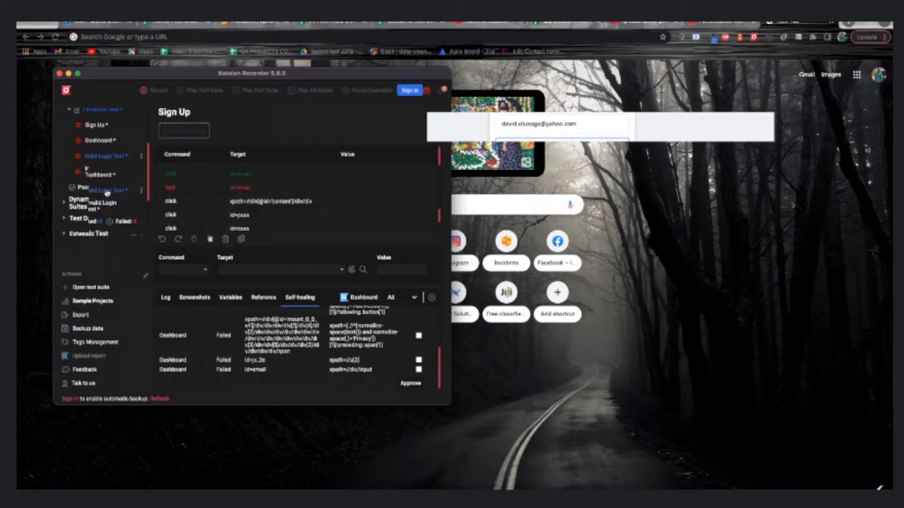
{"action": "scroll", "coordinate": [232, 218], "scroll_direction": "down", "scroll_amount": 3}
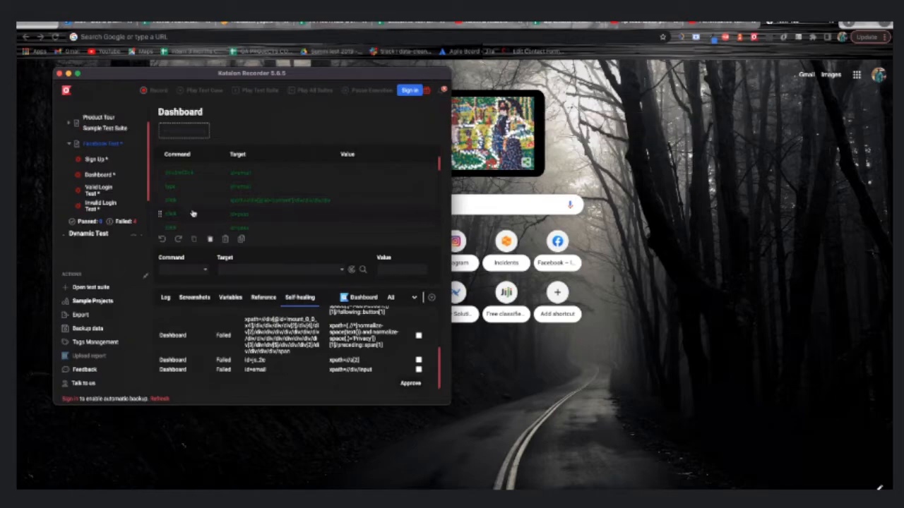
Scroll the Dashboard case's commands to its self-healing suggestions for three failed locators
{"action": "scroll", "coordinate": [104, 194], "scroll_direction": "down", "scroll_amount": 1}
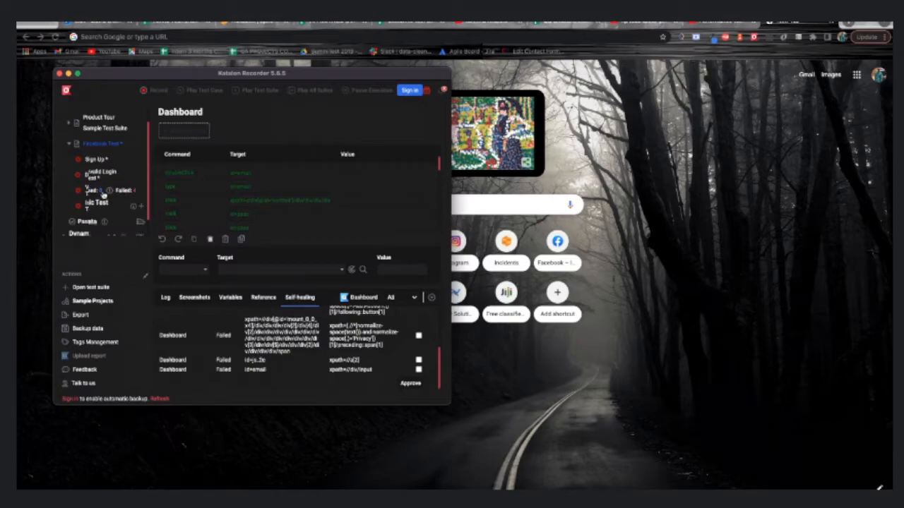
{"action": "scroll", "coordinate": [103, 195], "scroll_direction": "down", "scroll_amount": 1}
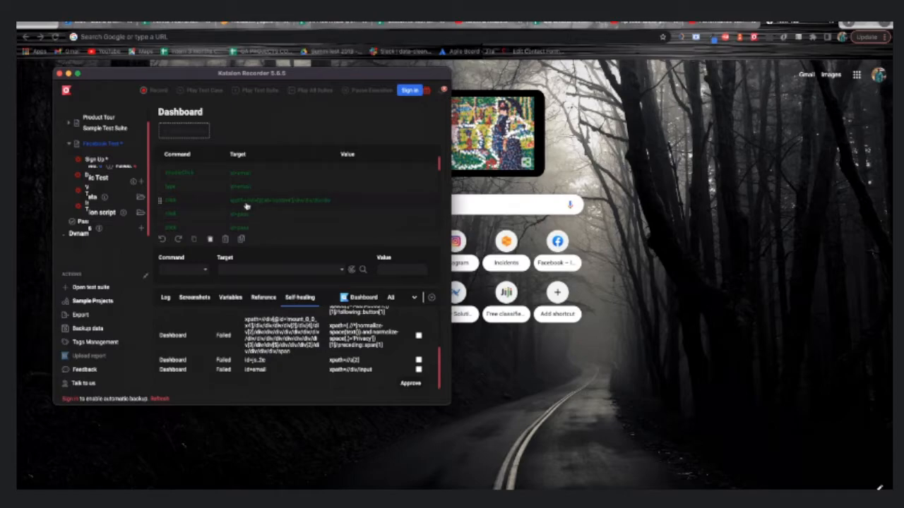
{"action": "scroll", "coordinate": [246, 205], "scroll_direction": "down", "scroll_amount": 1}
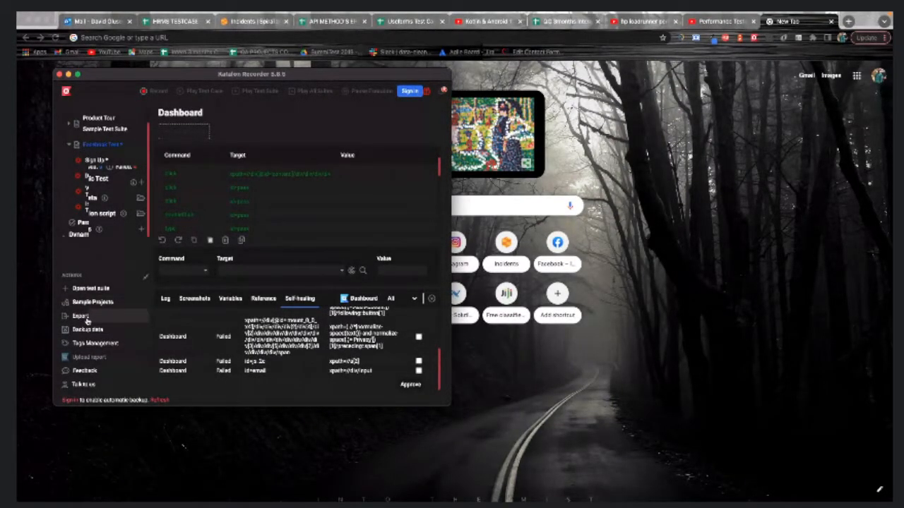
Open the suite's code export dialog and drop down its list of export formats
{"action": "left_click", "coordinate": [87, 320]}
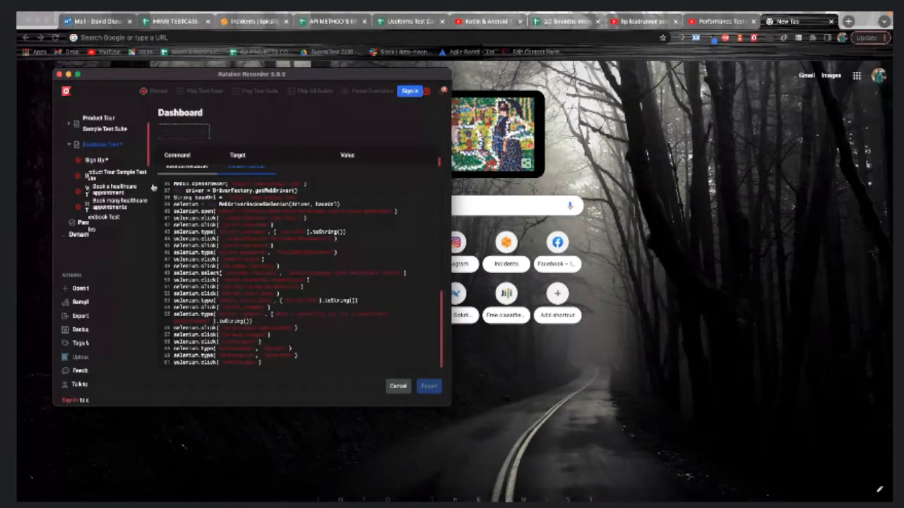
{"action": "left_click", "coordinate": [195, 129]}
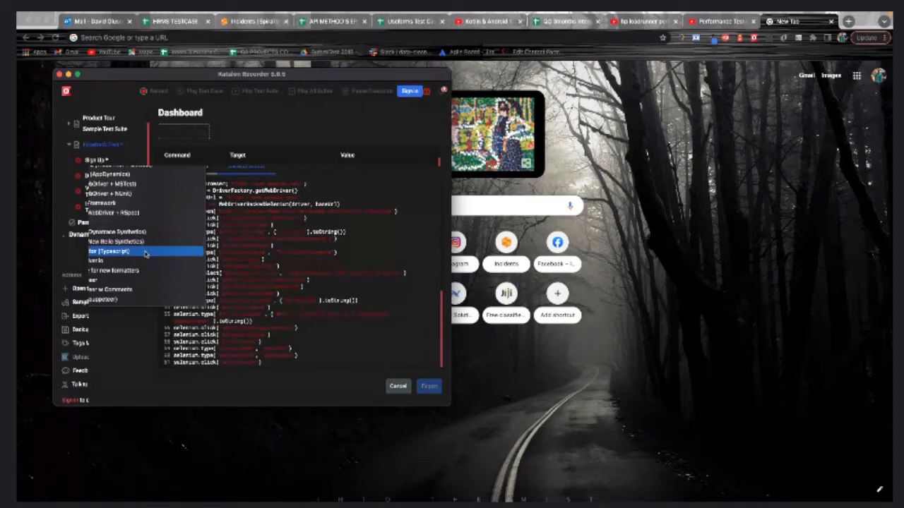
Compare the Dashboard's recorded step table with its generated WebDriverBackedSelenium code
{"action": "left_click", "coordinate": [334, 206]}
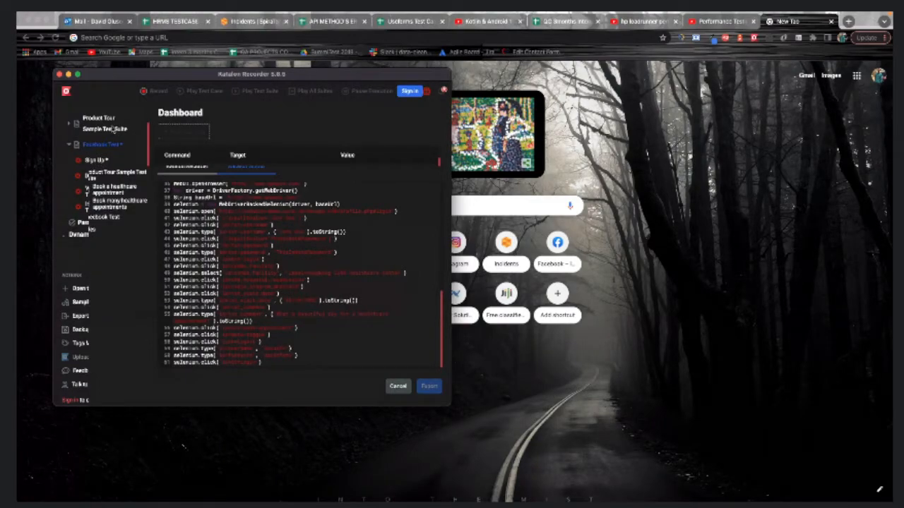
{"action": "scroll", "coordinate": [231, 283], "scroll_direction": "up", "scroll_amount": 3}
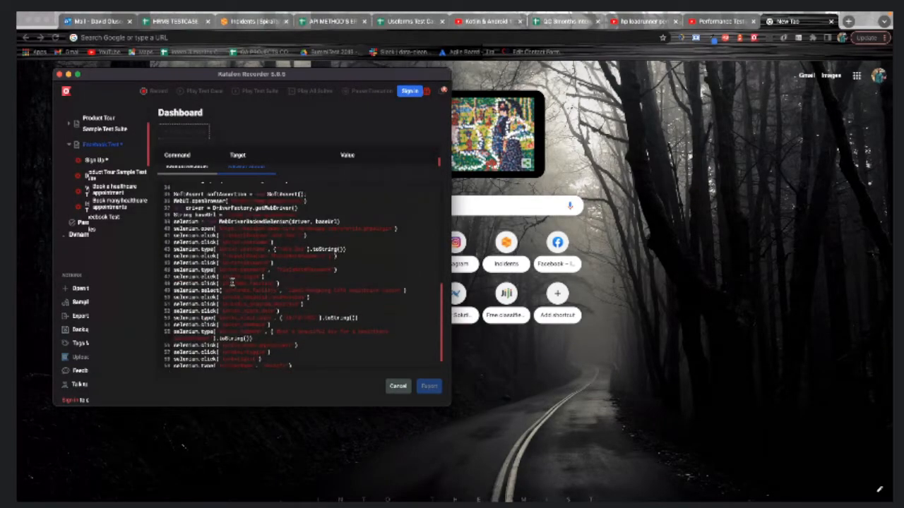
{"action": "scroll", "coordinate": [231, 281], "scroll_direction": "up", "scroll_amount": 6}
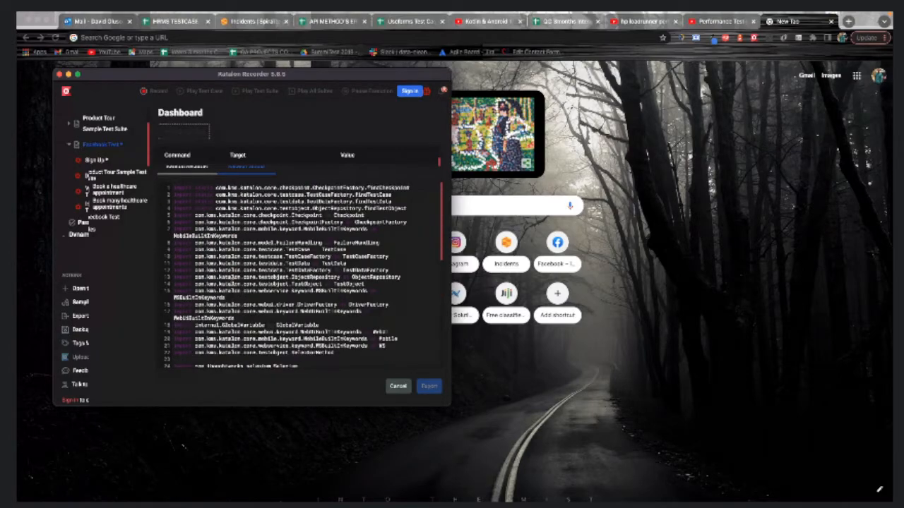
{"action": "scroll", "coordinate": [232, 282], "scroll_direction": "down", "scroll_amount": 10}
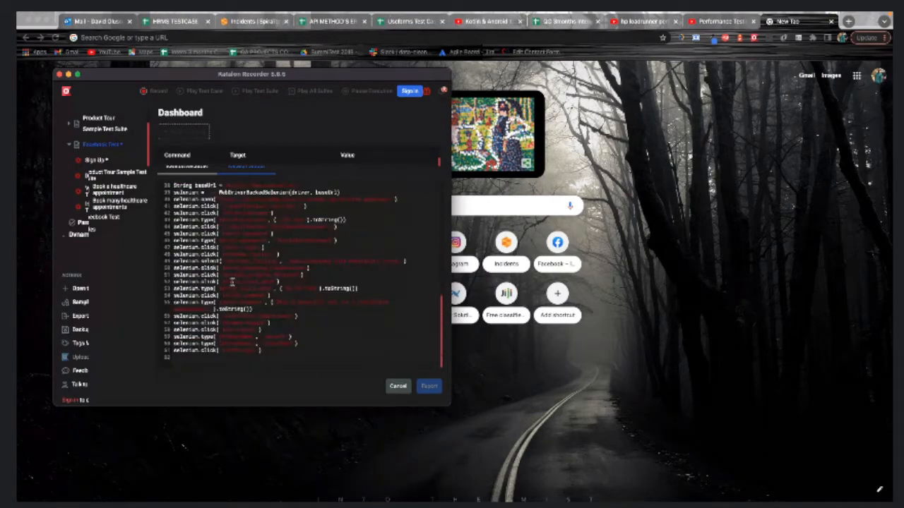
{"action": "left_click", "coordinate": [183, 168]}
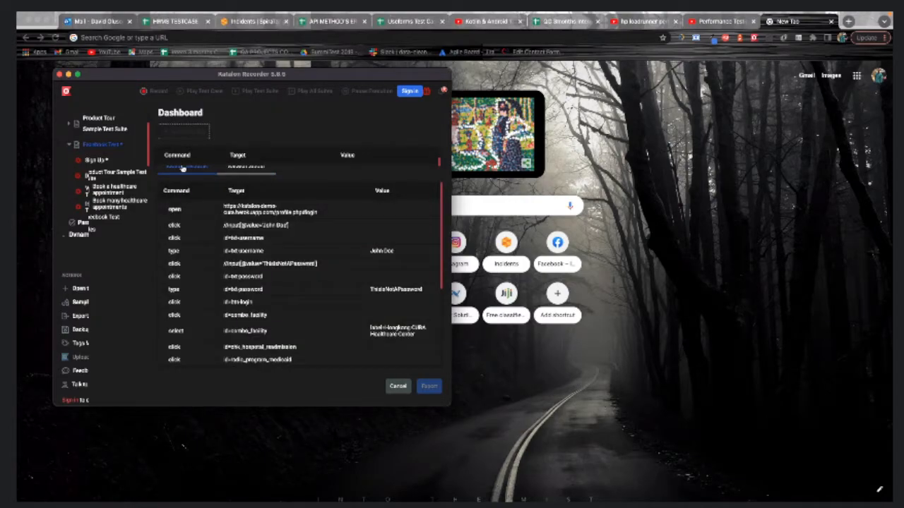
{"action": "scroll", "coordinate": [261, 282], "scroll_direction": "down", "scroll_amount": 5}
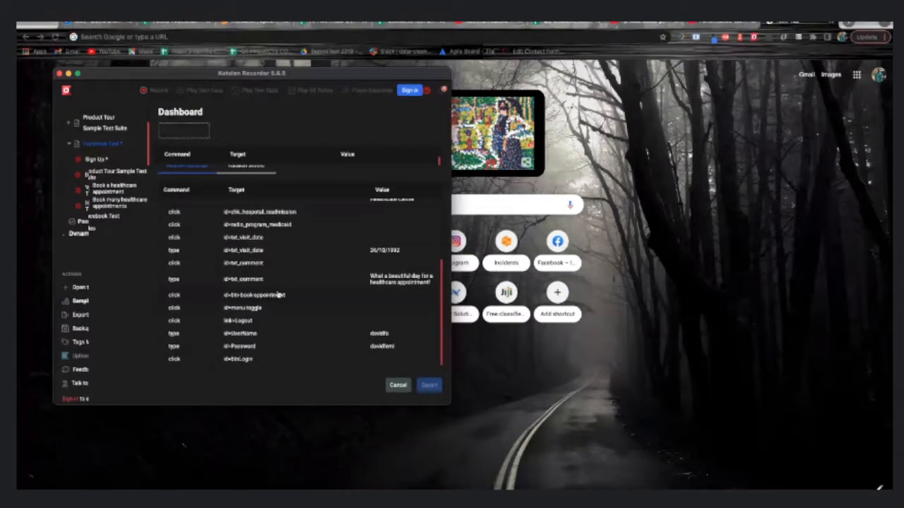
{"action": "left_click", "coordinate": [252, 165]}
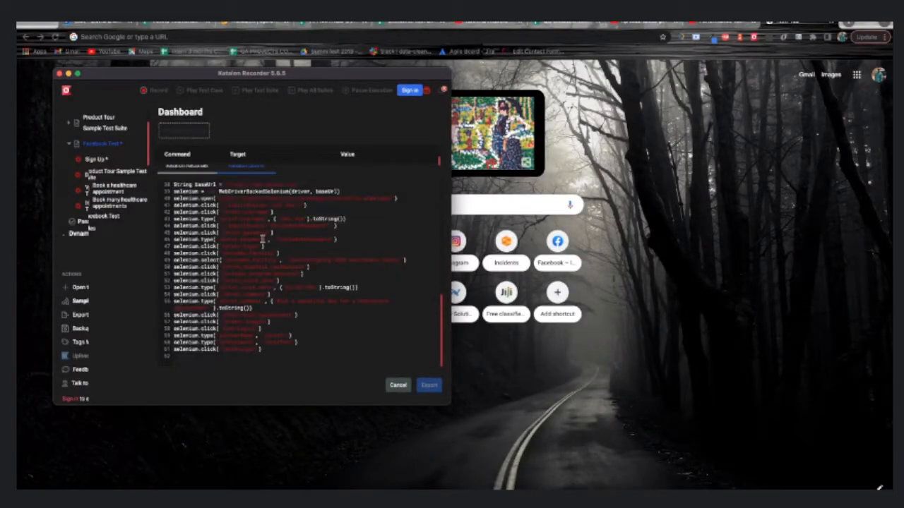
Switch the export to Java (WebDriver + TestNG) and scroll through the generated class
{"action": "left_click", "coordinate": [196, 129]}
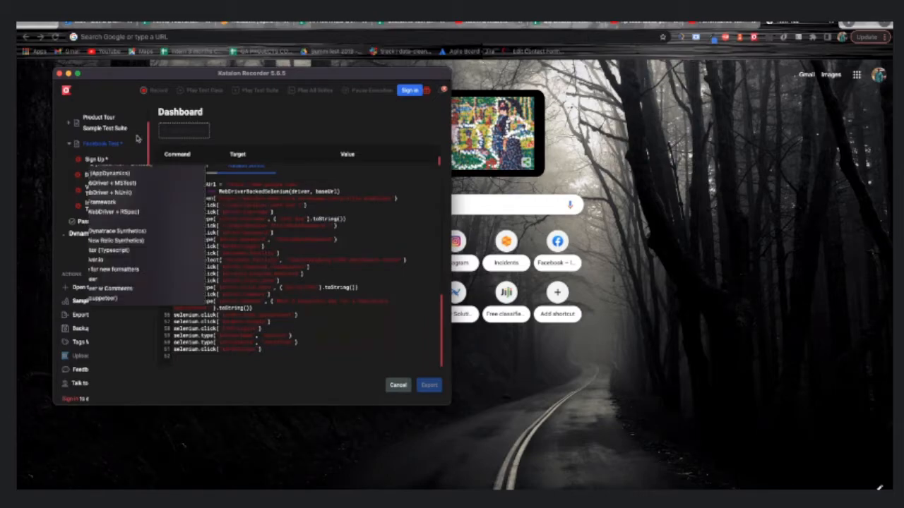
{"action": "left_click", "coordinate": [139, 139]}
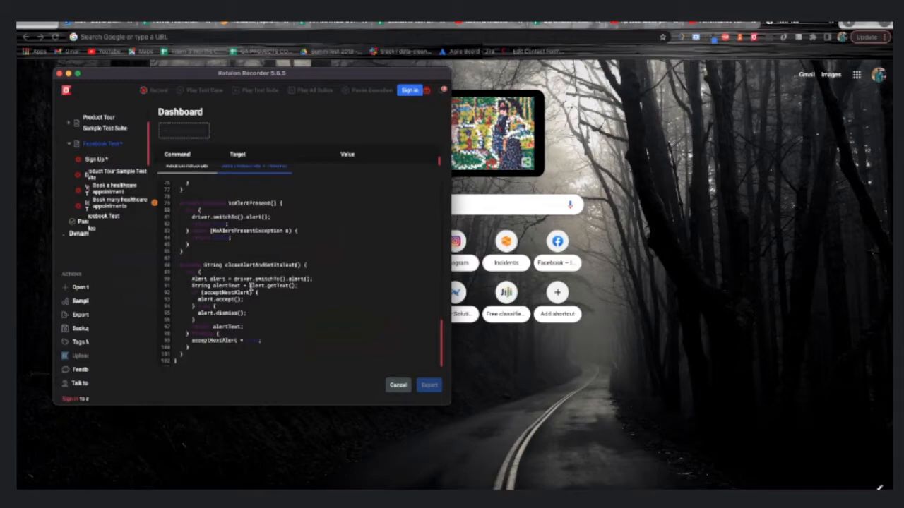
{"action": "scroll", "coordinate": [251, 286], "scroll_direction": "up", "scroll_amount": 10}
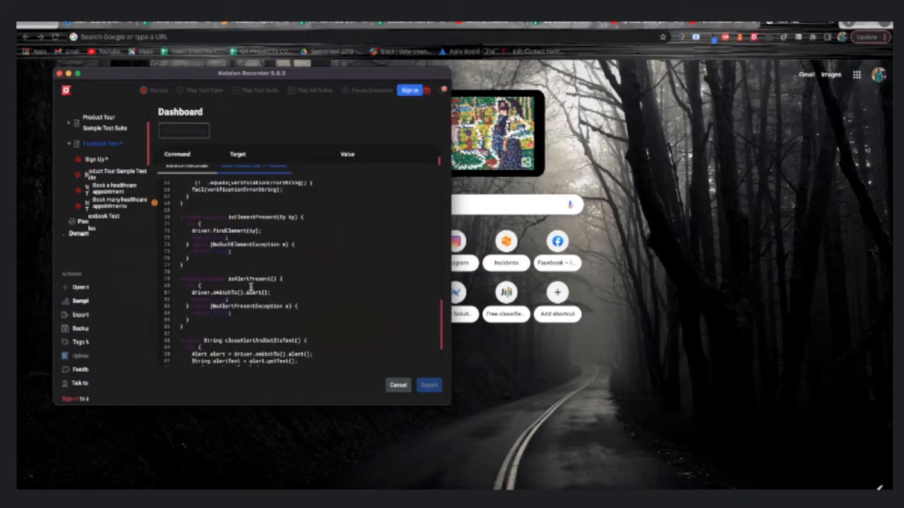
{"action": "scroll", "coordinate": [250, 286], "scroll_direction": "up", "scroll_amount": 5}
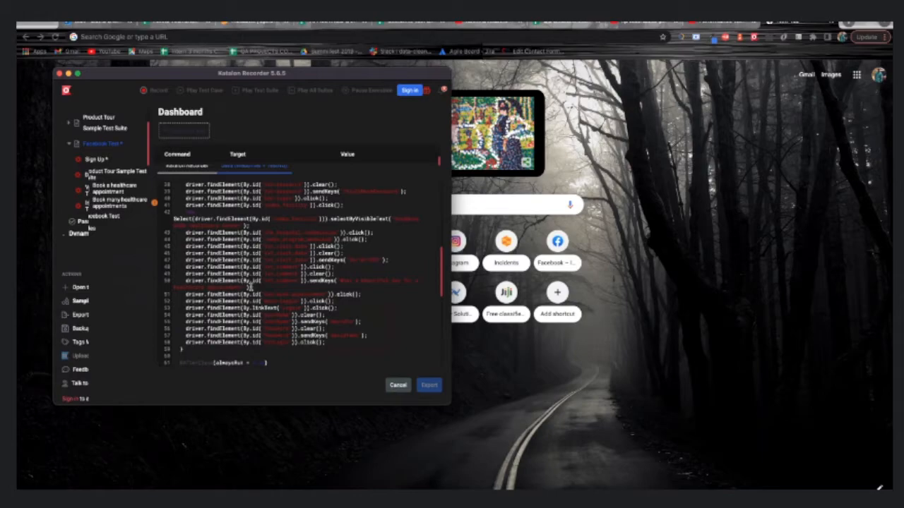
{"action": "scroll", "coordinate": [249, 287], "scroll_direction": "down", "scroll_amount": 15}
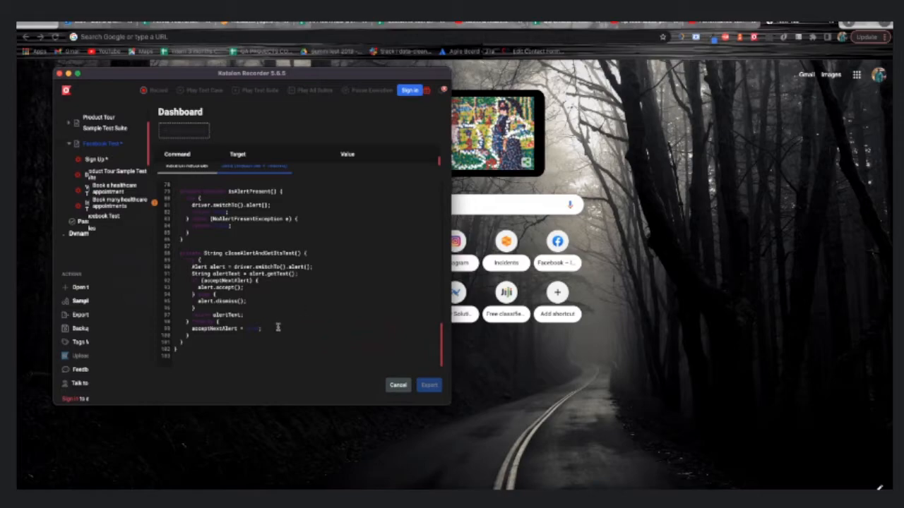
{"action": "scroll", "coordinate": [278, 326], "scroll_direction": "up", "scroll_amount": 20}
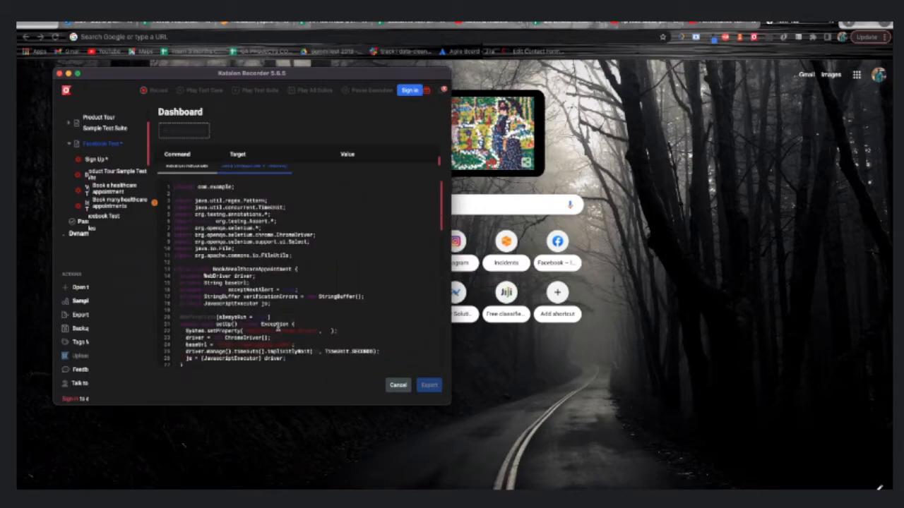
{"action": "scroll", "coordinate": [278, 327], "scroll_direction": "down", "scroll_amount": 20}
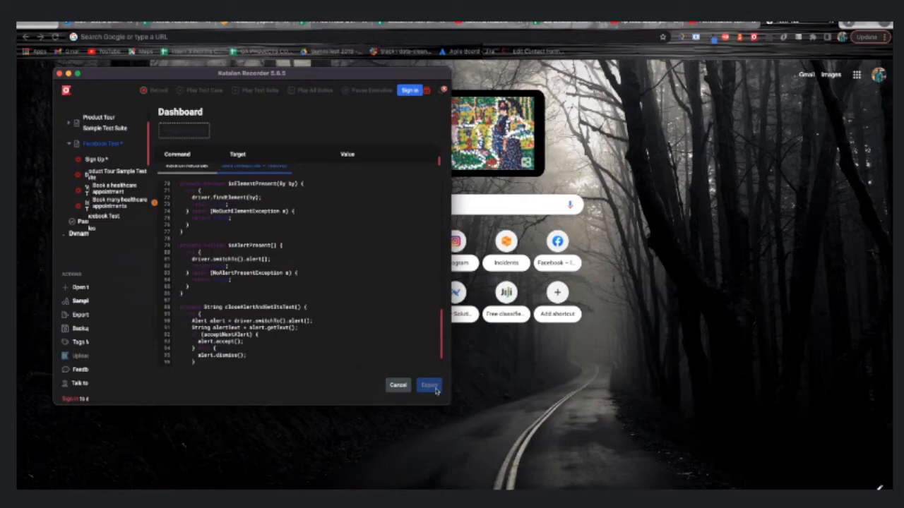
{"action": "scroll", "coordinate": [358, 311], "scroll_direction": "down", "scroll_amount": 3}
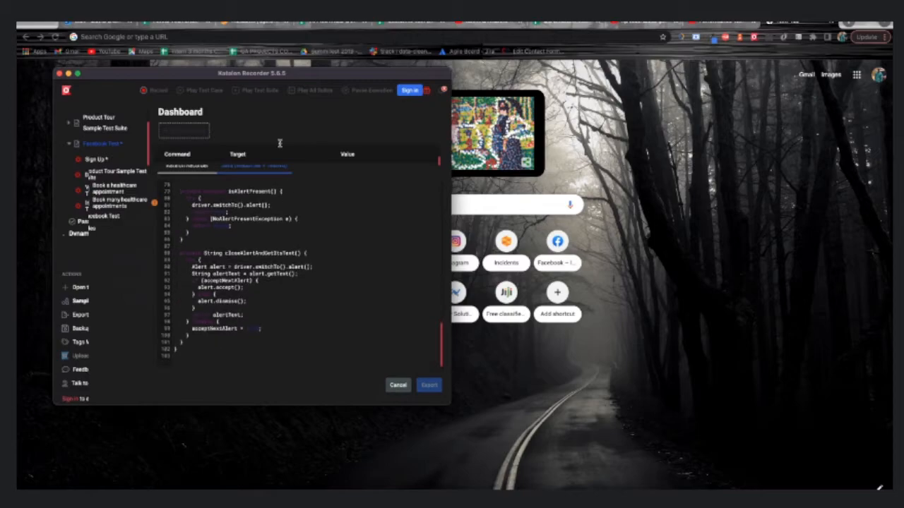
{"action": "scroll", "coordinate": [279, 143], "scroll_direction": "up", "scroll_amount": 1}
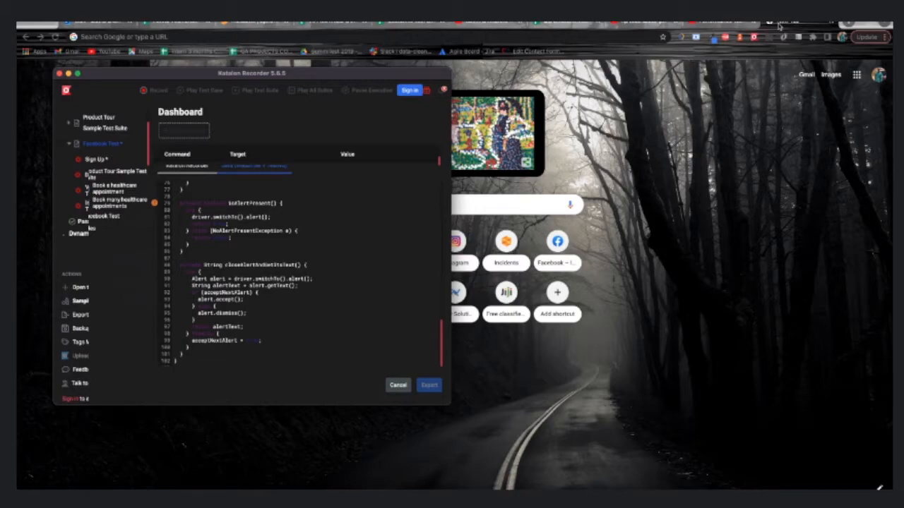
Open 'Katalon Studio Training - Google Slides' from the Chrome address bar suggestions
{"action": "left_click", "coordinate": [631, 39]}
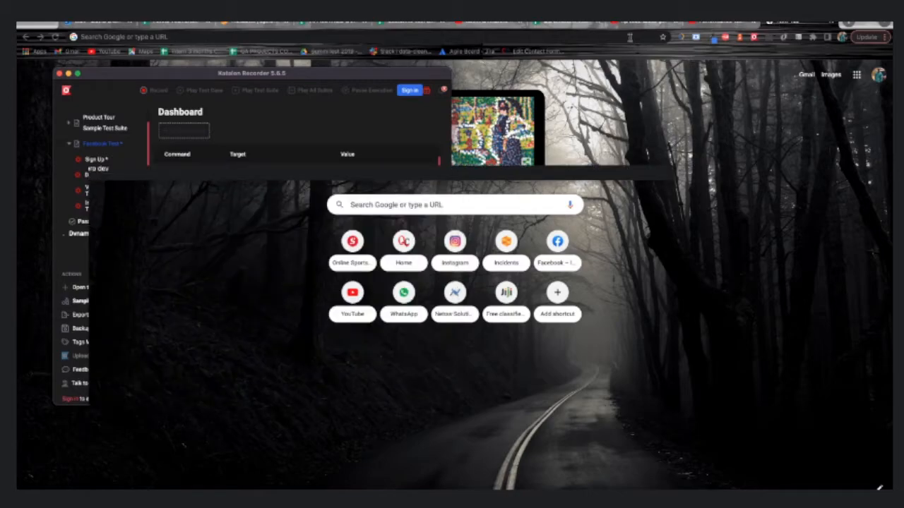
{"action": "type", "text": "likata"}
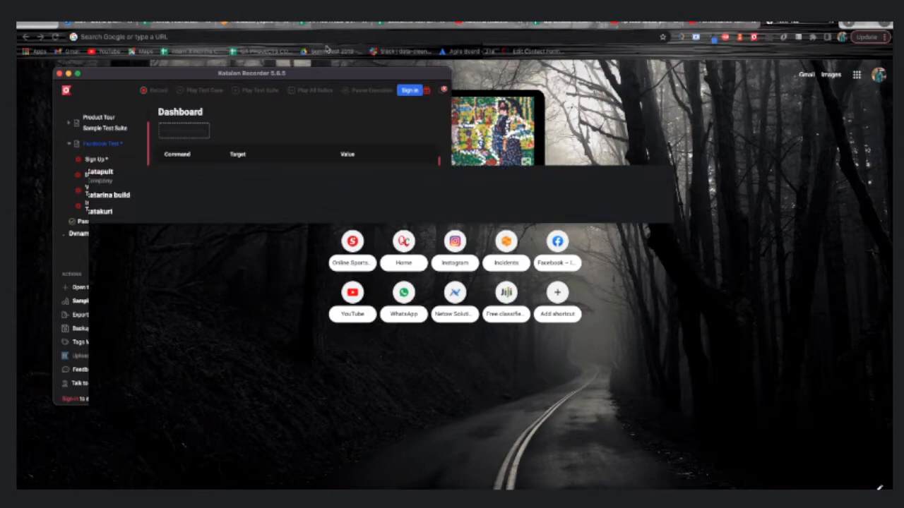
{"action": "key", "text": "BackSpace"}
{"action": "key", "text": "BackSpace"}
{"action": "key", "text": "BackSpace"}
{"action": "key", "text": "BackSpace"}
{"action": "type", "text": "ka"}
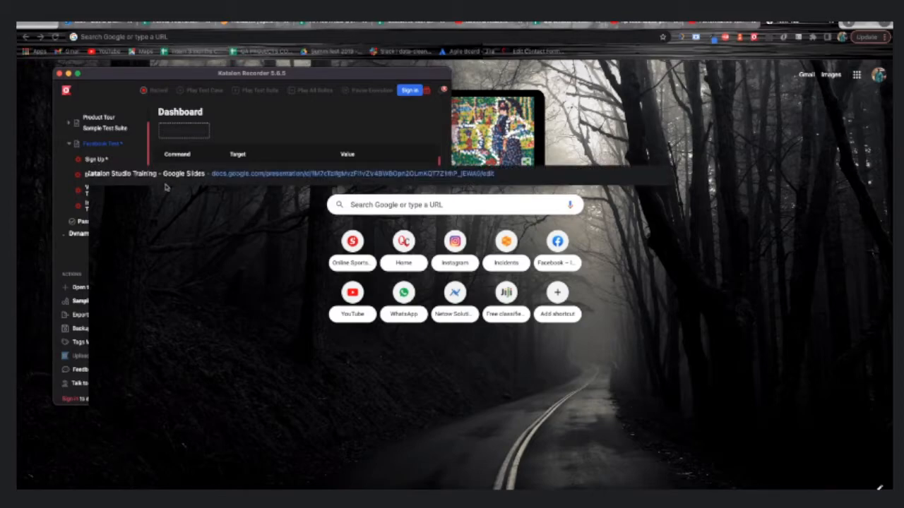
{"action": "left_click", "coordinate": [169, 177]}
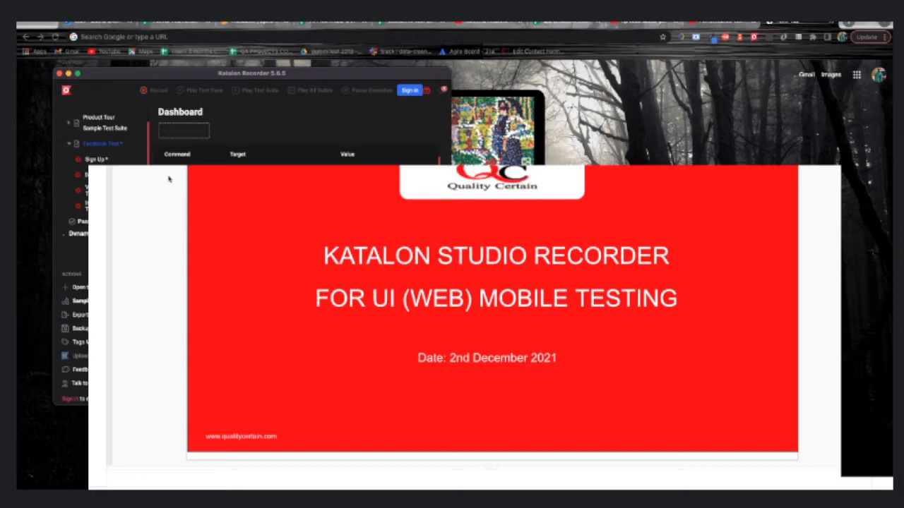
Go to slide 2 and move through the deck to slide 5, 'What is Katalon Recorder?'
{"action": "left_click", "coordinate": [62, 160]}
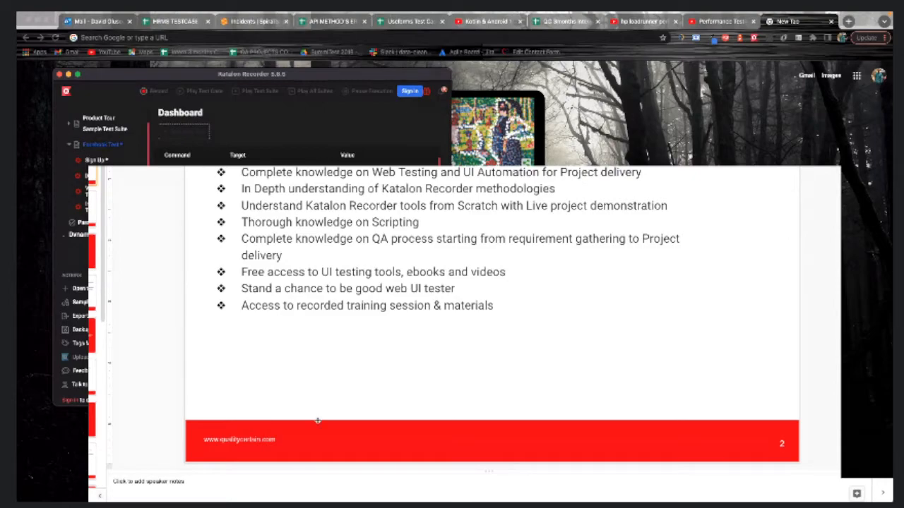
{"action": "mouse_move", "coordinate": [391, 489]}
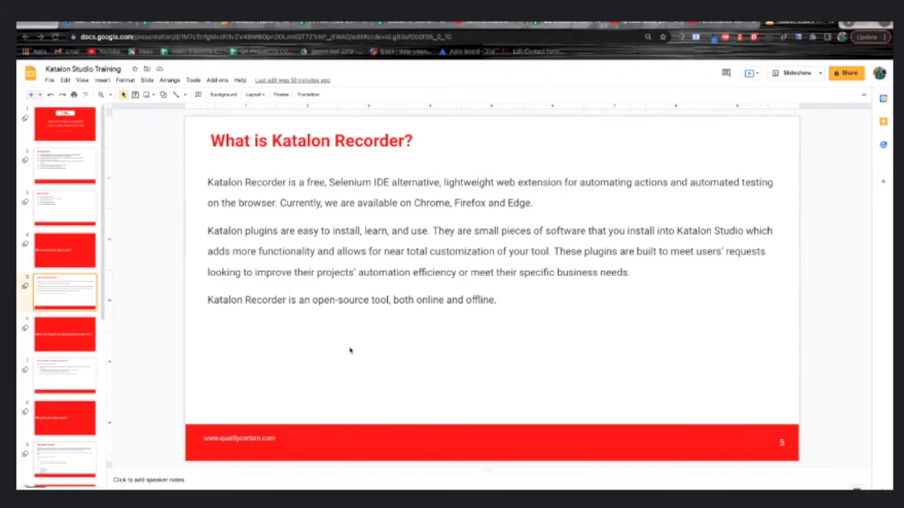
Step from slide 5 through slides 6–8 to slide 9, 'Why Katalon Recorder?'
{"action": "key", "text": "Down"}
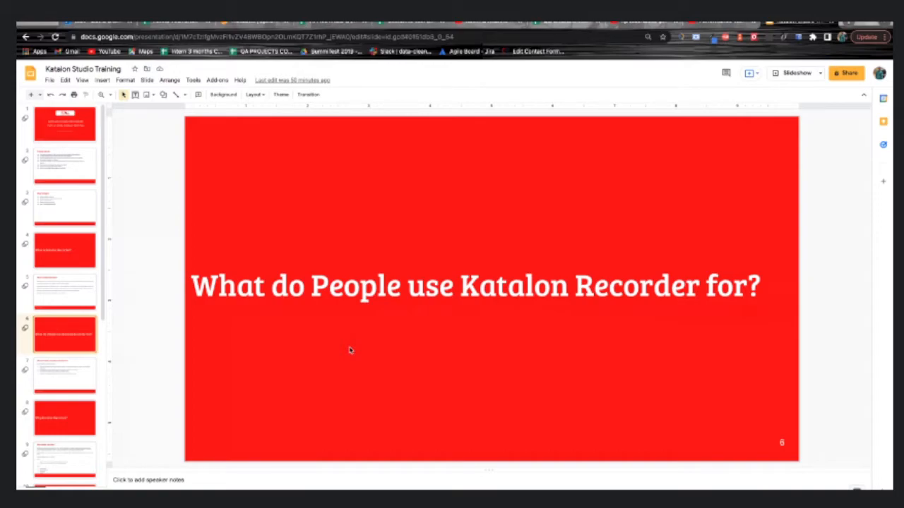
{"action": "key", "text": "Down"}
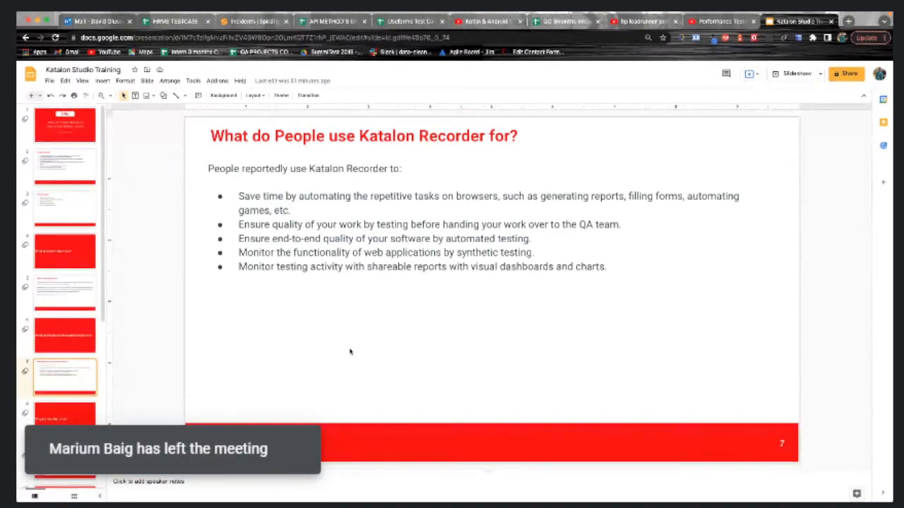
{"action": "key", "text": "Down"}
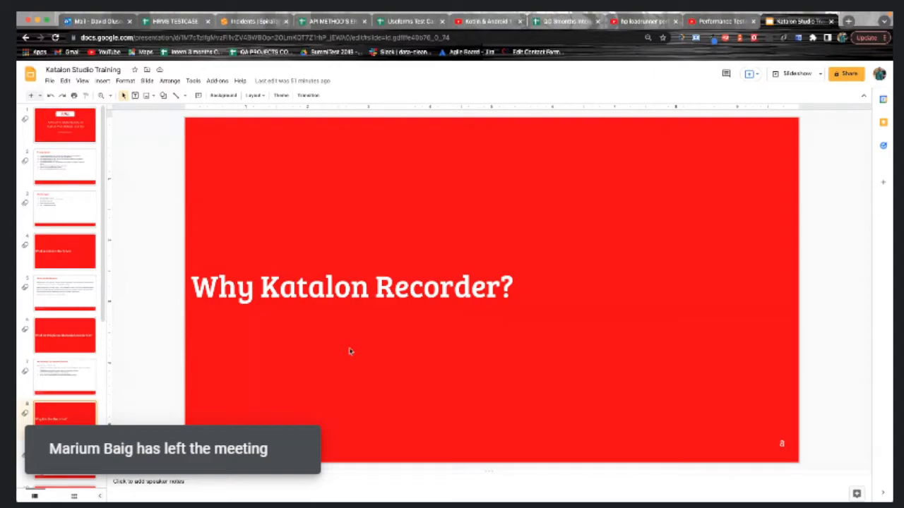
{"action": "key", "text": "Down"}
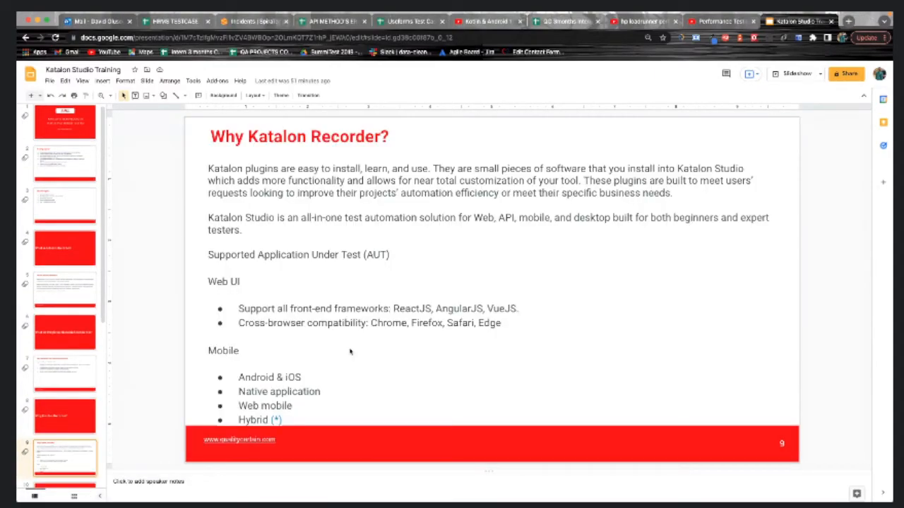